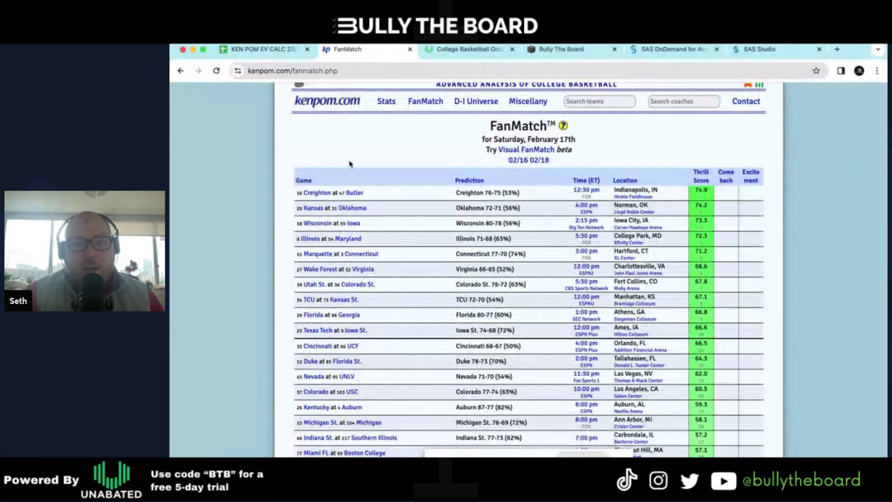
Open KenPom's 2024 Efficiency and Tempo table and examine the teams' adjusted tempo, offensive and defensive efficiency
left_click(383, 115)
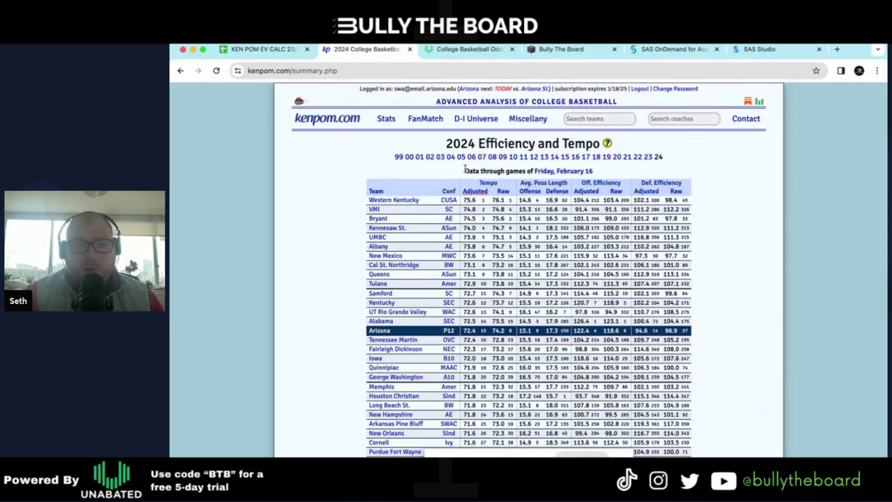
scroll(465, 170, "up", 1)
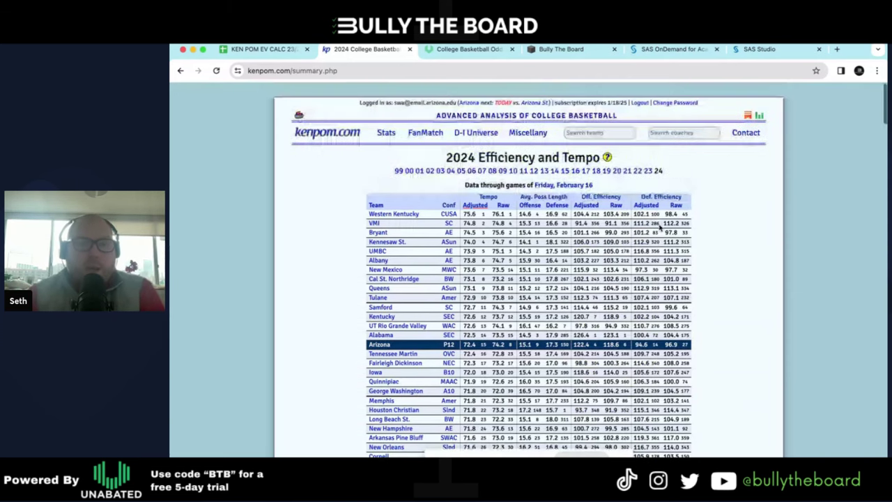
scroll(580, 232, "down", 1)
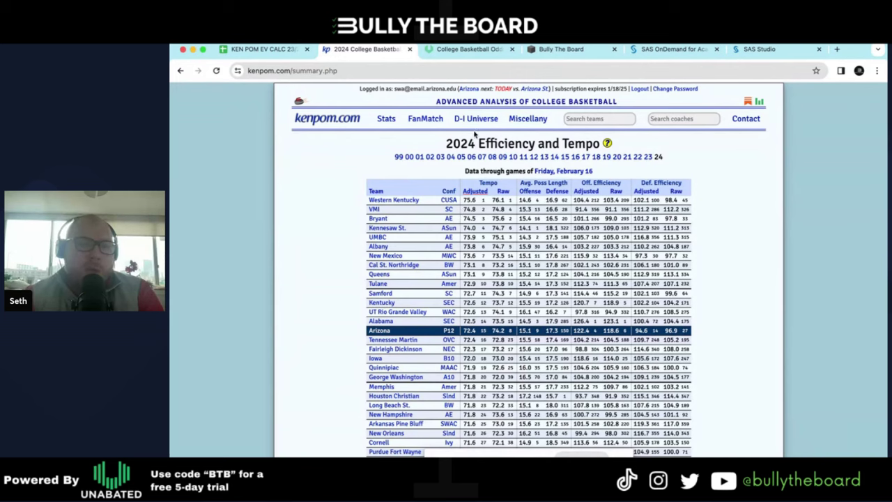
Open KenPom's FanMatch page for Saturday, February 17th and highlight the prediction for Creighton at Butler
left_click(415, 124)
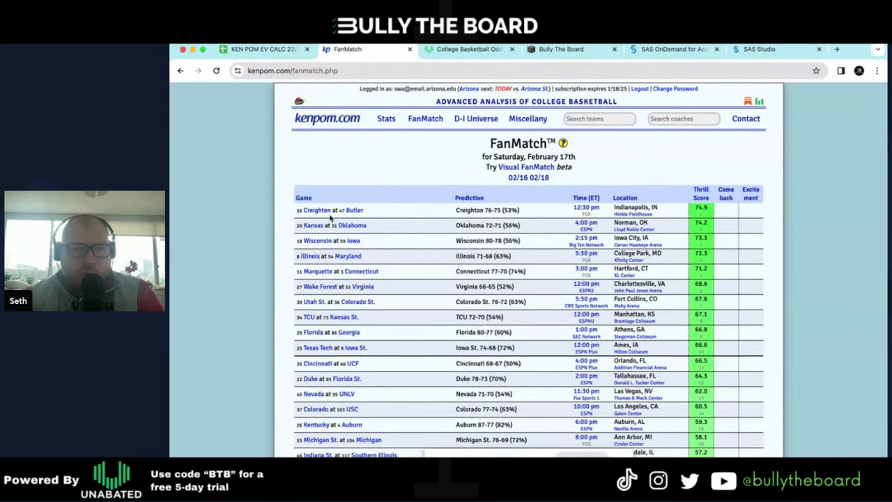
left_click_drag(453, 210, 514, 210)
left_click_drag(489, 143, 565, 142)
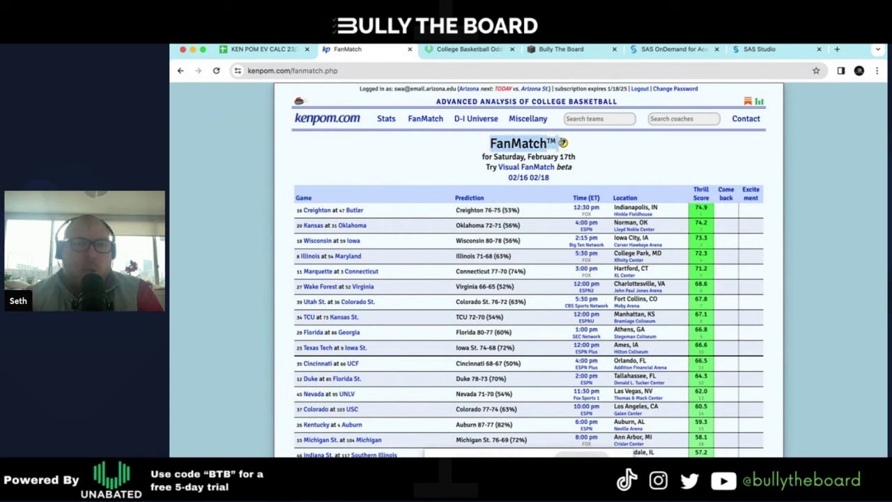
left_click_drag(458, 209, 519, 210)
left_click(485, 213)
left_click(492, 210)
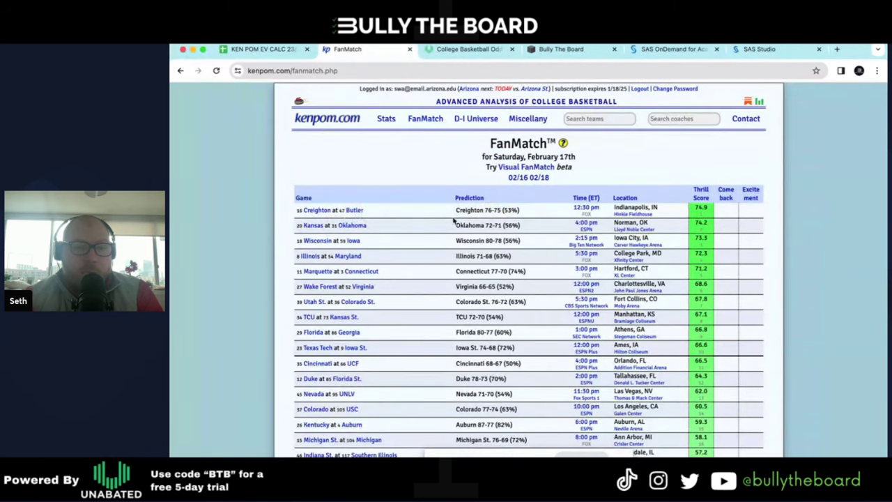
left_click_drag(455, 210, 484, 210)
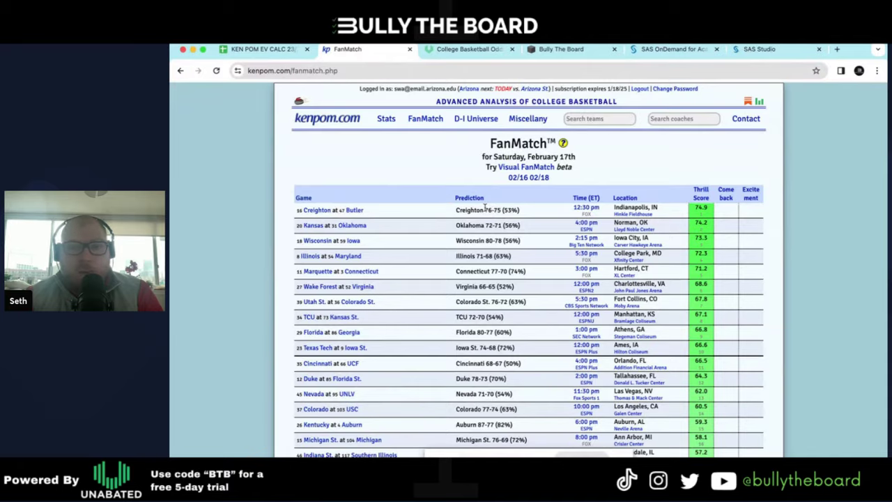
Look through the full FanMatch list of games and their predicted scores and win probabilities
scroll(486, 220, "down", 15)
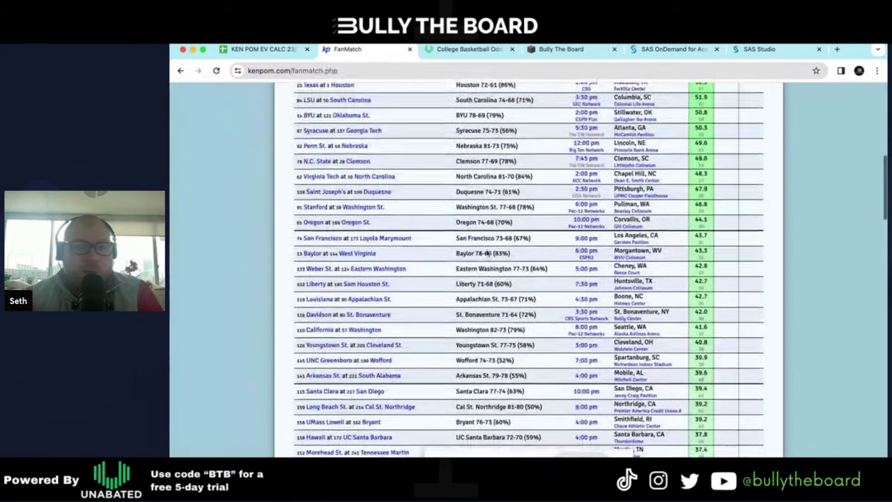
scroll(488, 253, "down", 1)
mouse_move(292, 452)
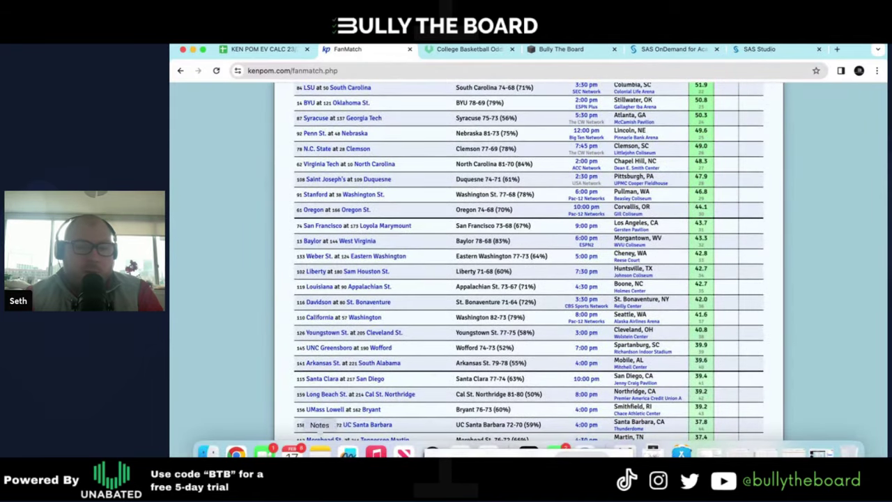
scroll(530, 272, "up", 15)
scroll(530, 272, "down", 20)
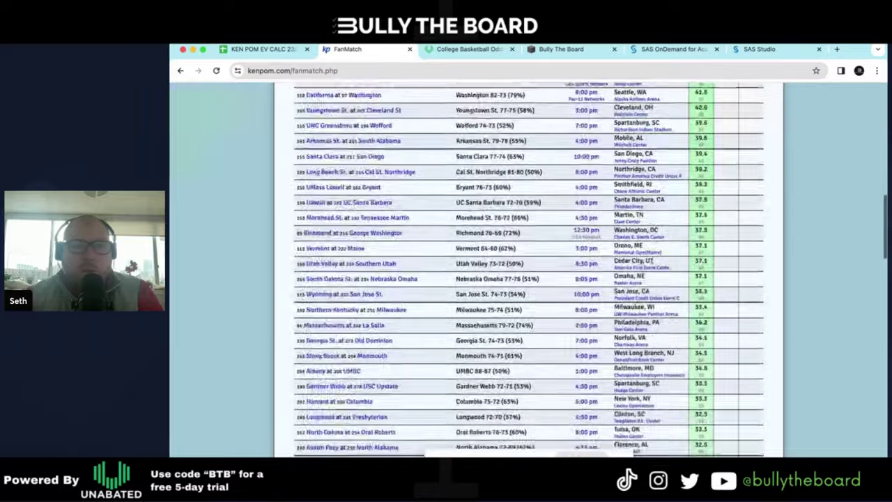
scroll(653, 260, "down", 20)
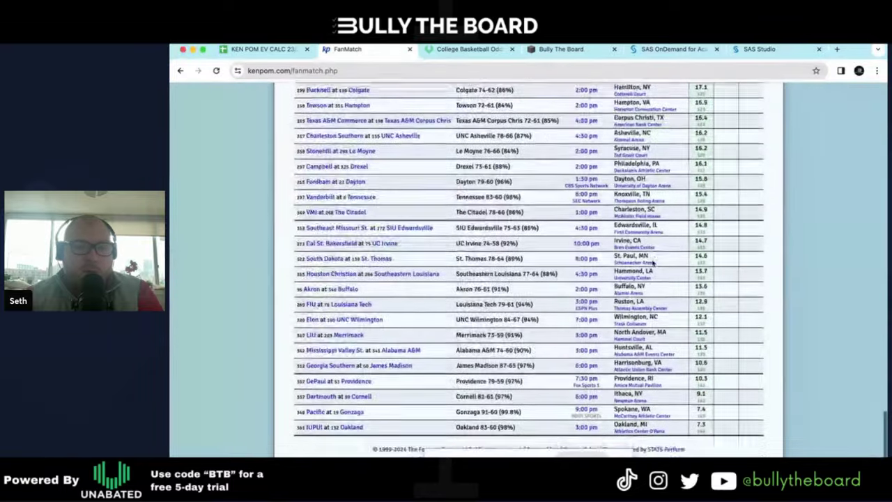
scroll(652, 262, "up", 20)
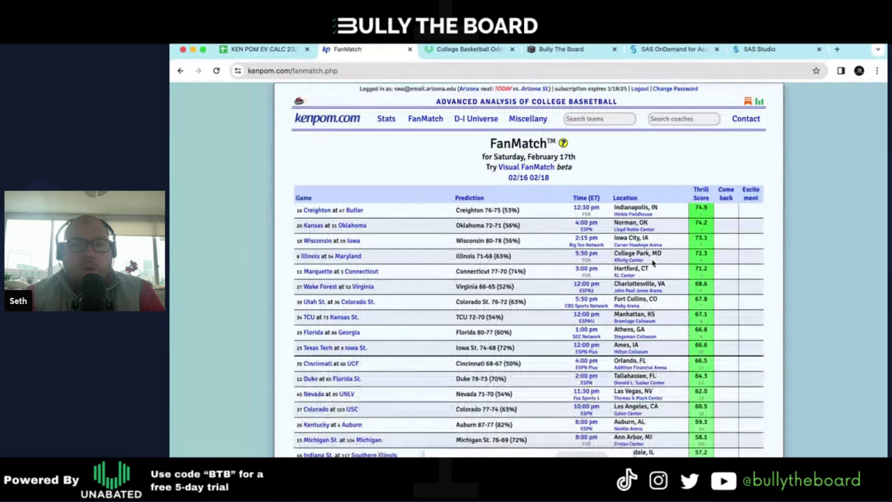
scroll(499, 316, "down", 3)
scroll(499, 316, "down", 2)
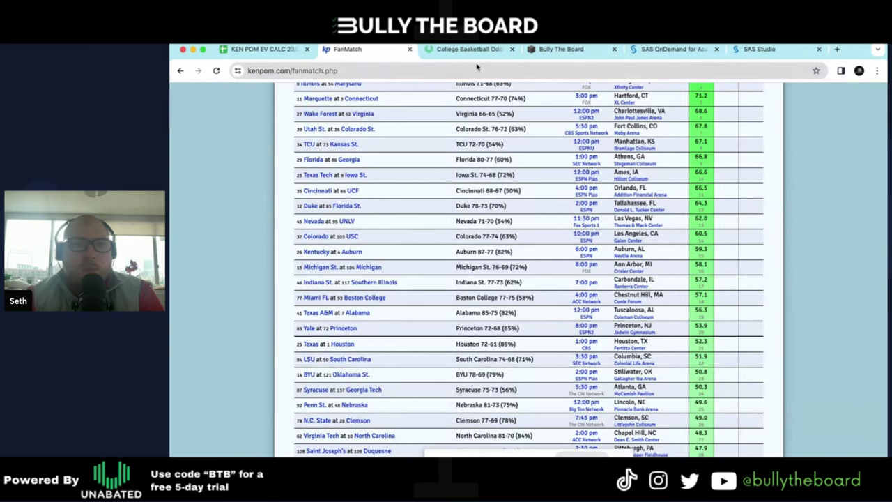
Switch to Unabated's college basketball odds and examine the full-game spreads across the sportsbooks for the 2/17/24 games
left_click(462, 51)
mouse_move(424, 94)
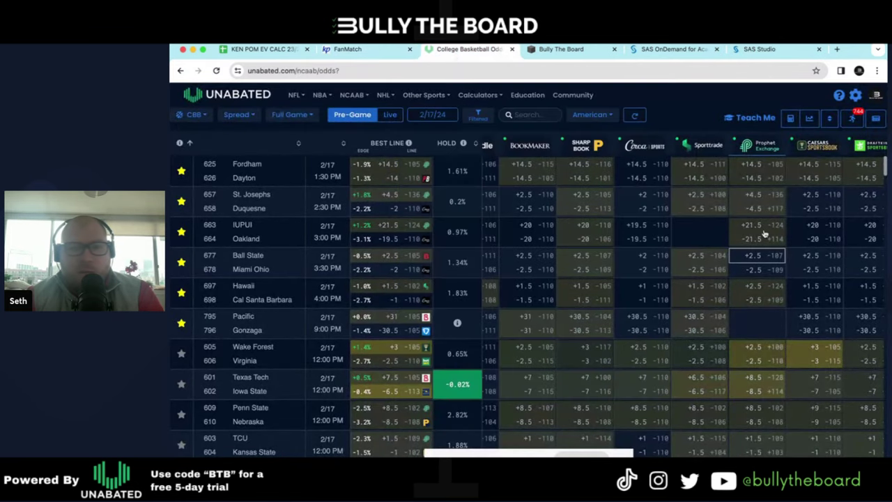
scroll(764, 235, "down", 1)
scroll(761, 237, "down", 5)
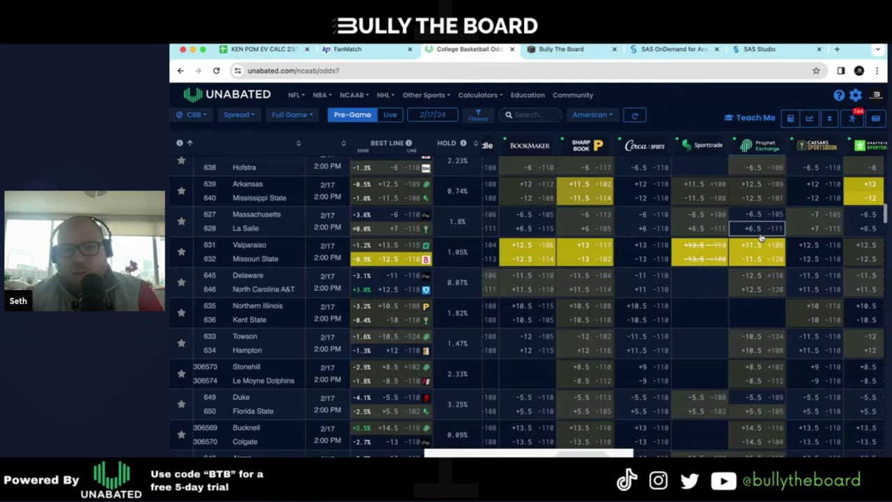
scroll(761, 237, "up", 1)
scroll(761, 237, "right", 2)
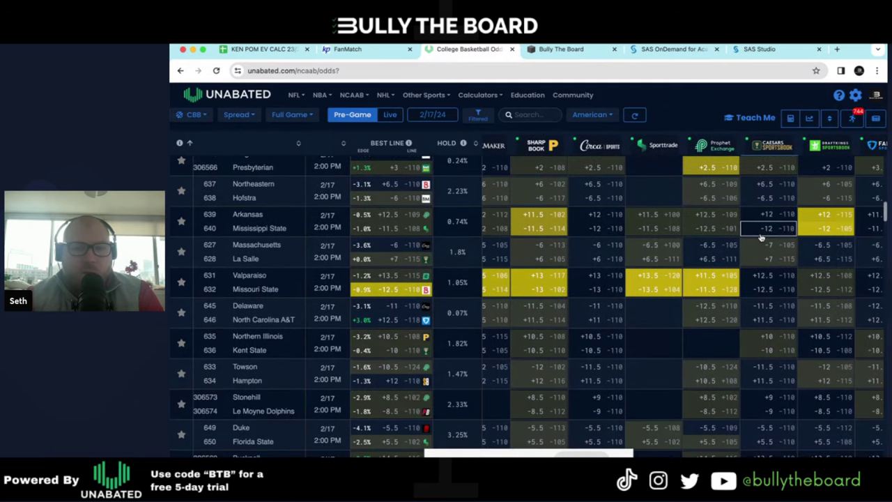
scroll(761, 237, "down", 3)
scroll(762, 237, "left", 3)
scroll(761, 237, "down", 5)
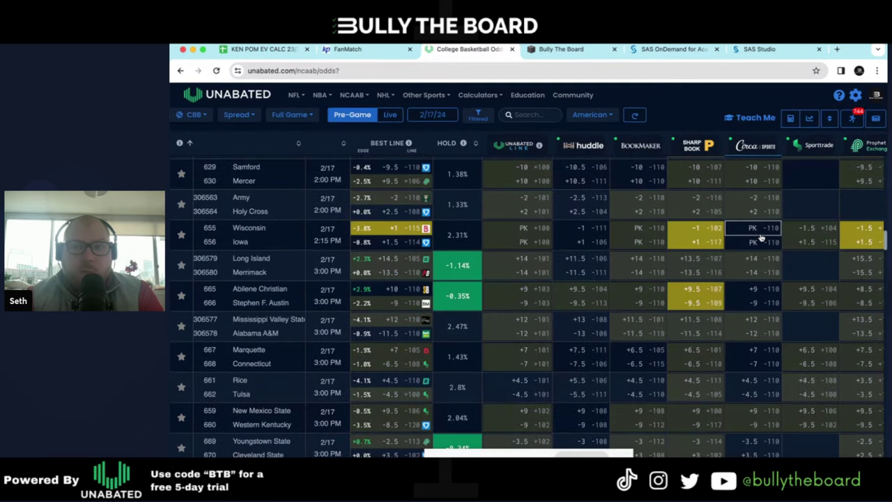
scroll(761, 237, "down", 5)
scroll(761, 237, "down", 9)
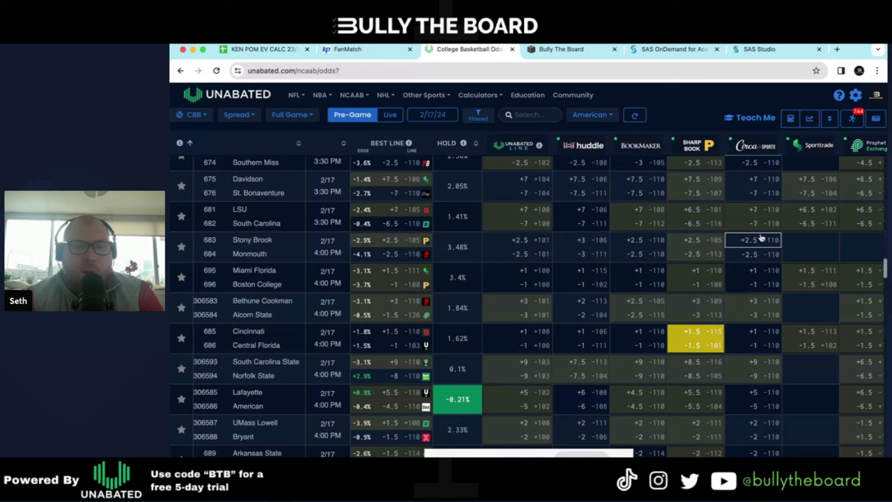
scroll(761, 239, "down", 10)
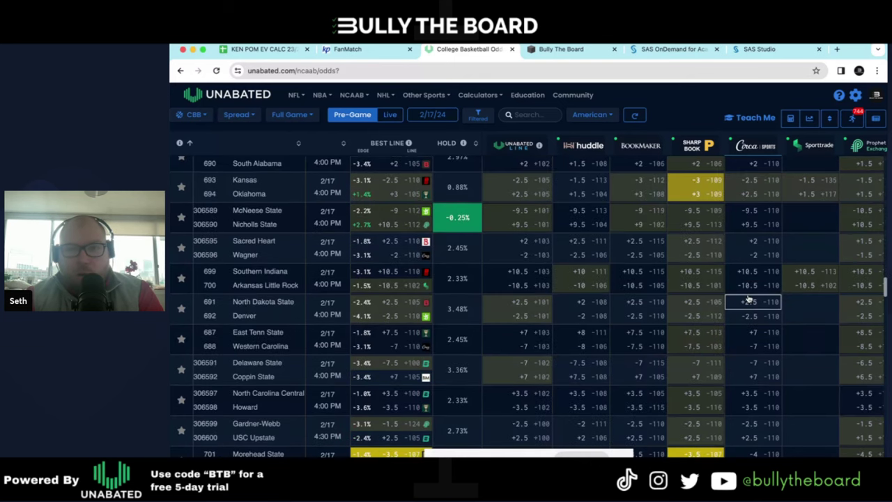
scroll(749, 298, "down", 8)
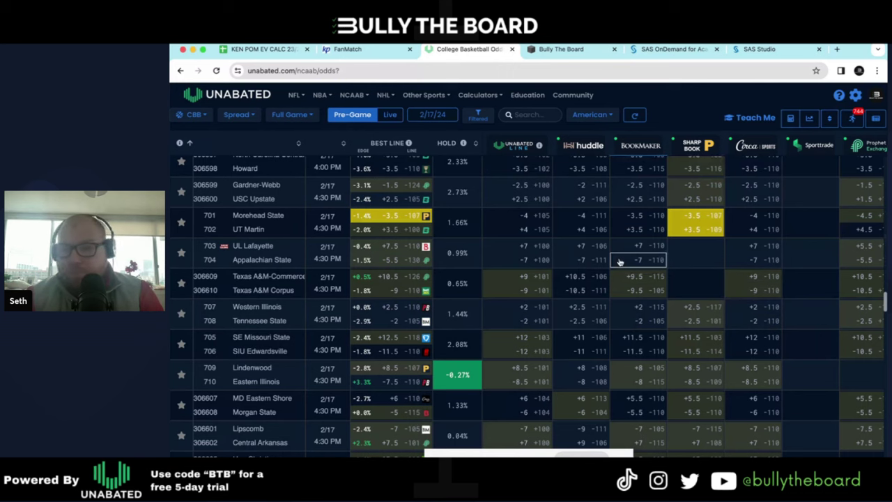
scroll(673, 283, "down", 8)
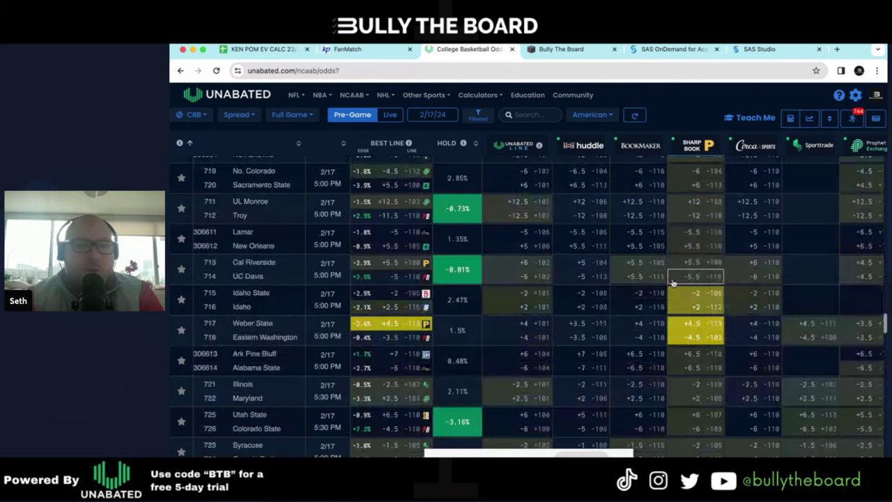
scroll(673, 283, "down", 8)
scroll(674, 282, "down", 8)
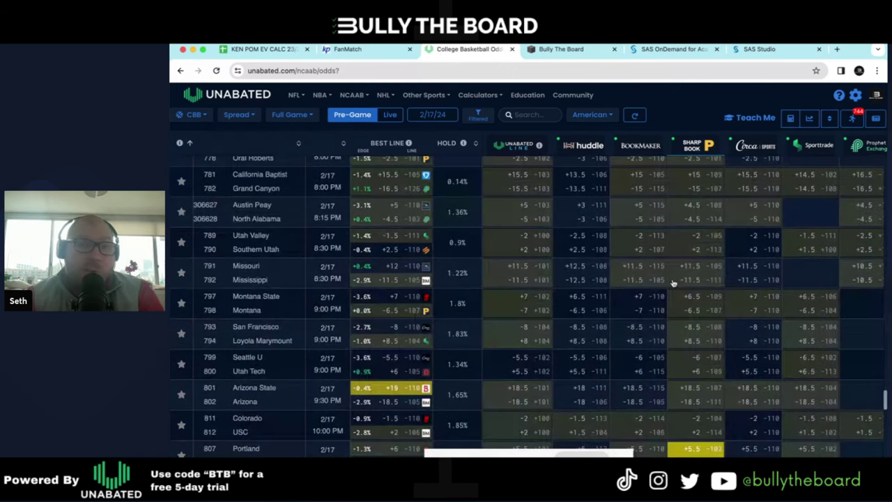
scroll(673, 283, "down", 8)
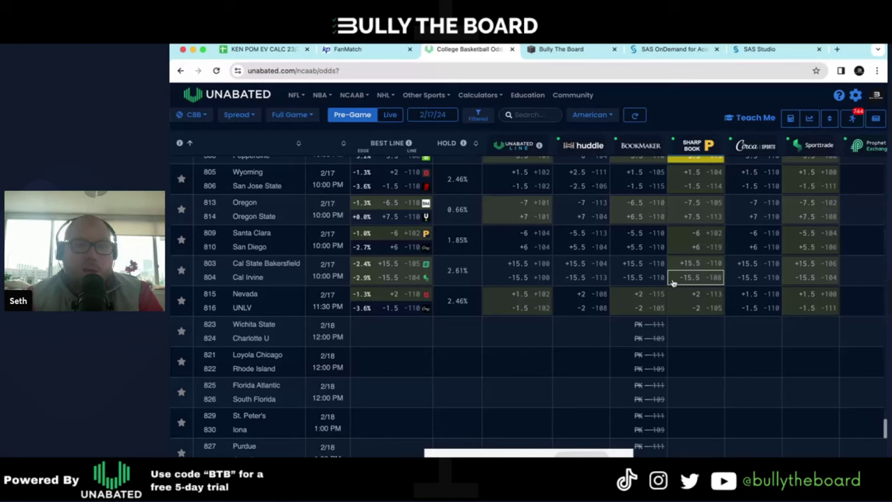
Return to KenPom's FanMatch page and review its game predictions through to the lowest-ranked matchups
left_click(352, 50)
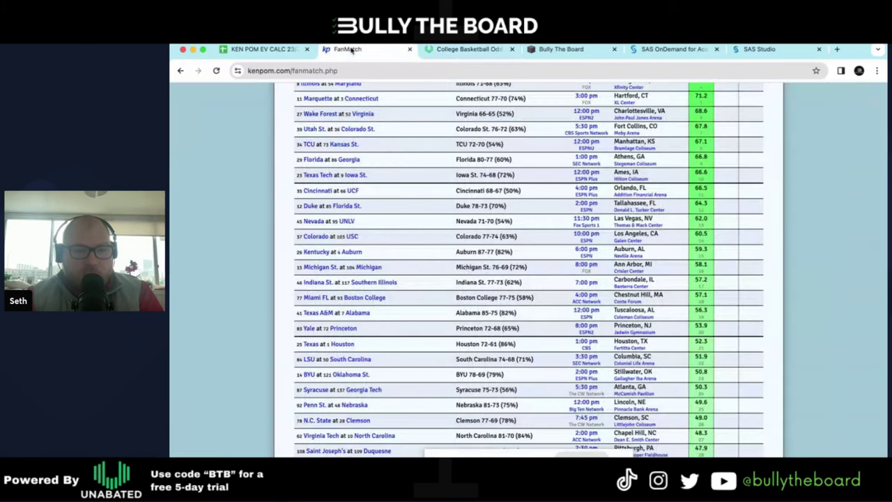
scroll(384, 318, "down", 10)
scroll(384, 319, "down", 5)
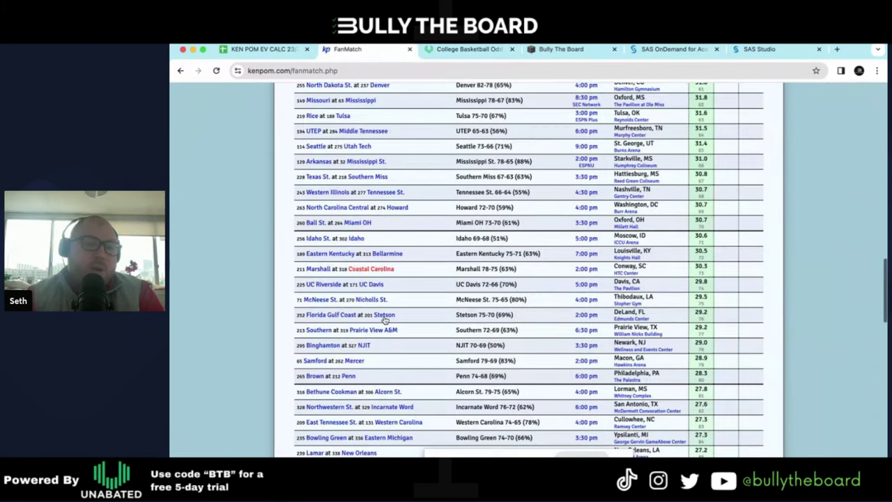
scroll(385, 319, "down", 5)
scroll(384, 319, "down", 5)
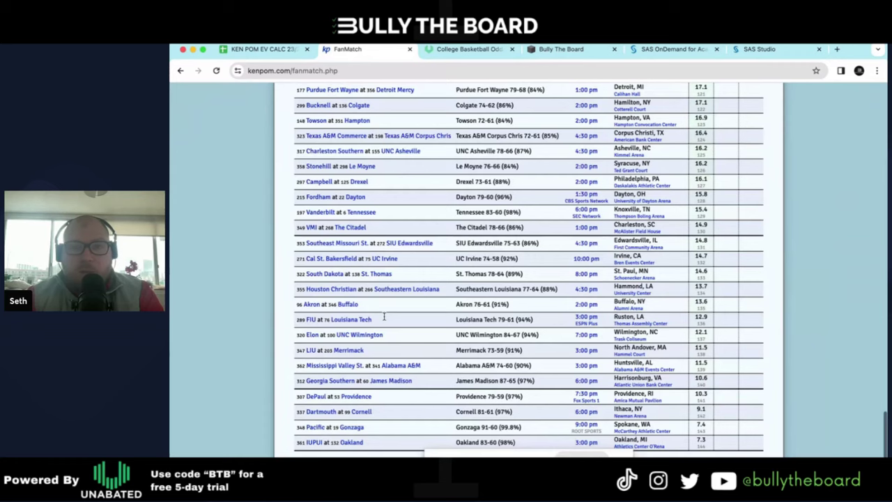
scroll(384, 319, "up", 20)
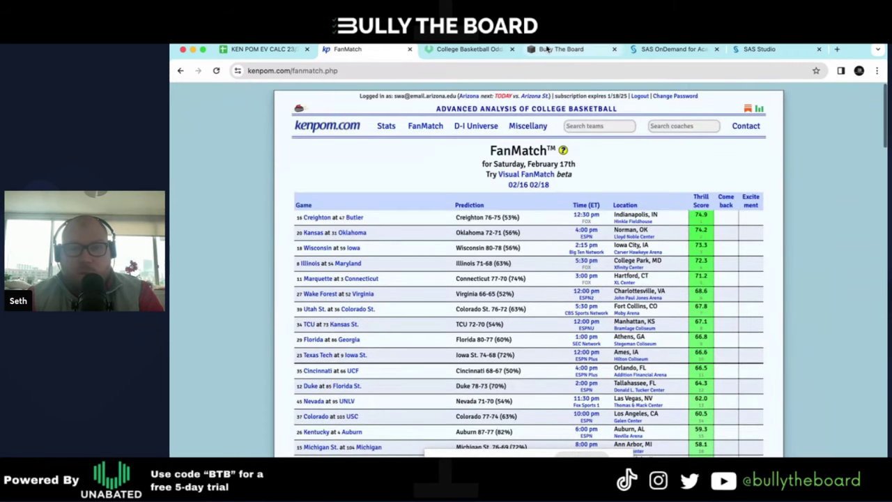
Go back to Unabated's odds screen and review the spreads up to the starred games at the start of the list
left_click(466, 49)
scroll(513, 298, "up", 10)
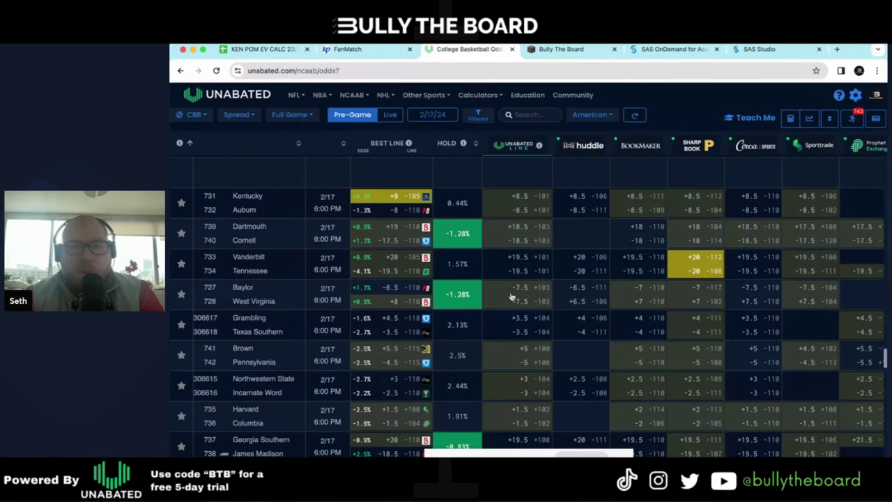
scroll(512, 298, "up", 15)
scroll(511, 296, "up", 5)
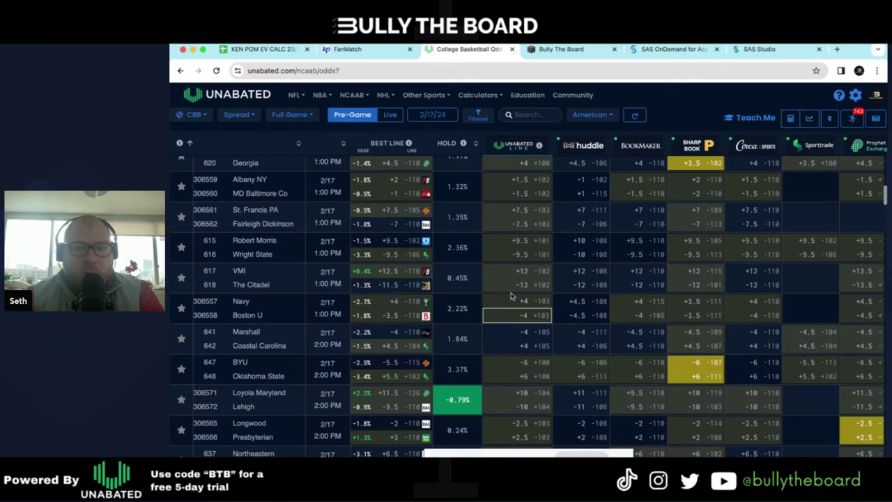
scroll(511, 296, "up", 5)
scroll(511, 296, "up", 1)
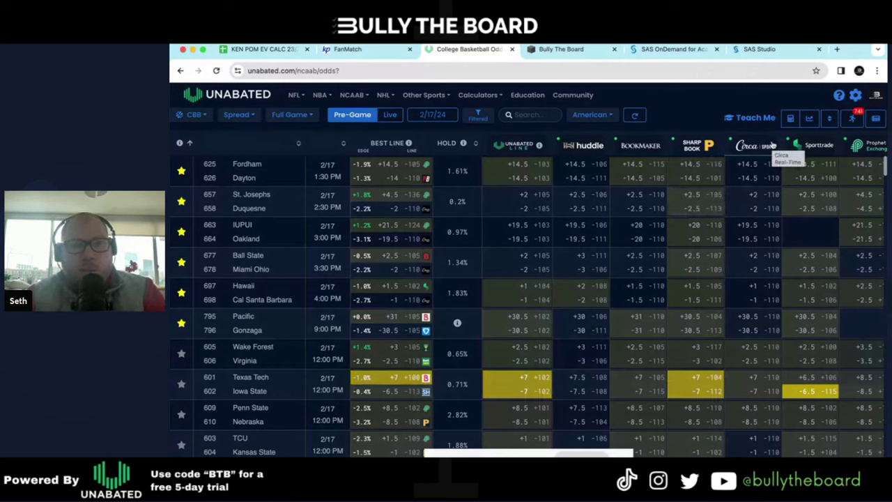
Return to FanMatch and highlight the predicted score and win probability for Creighton at Butler
left_click(348, 49)
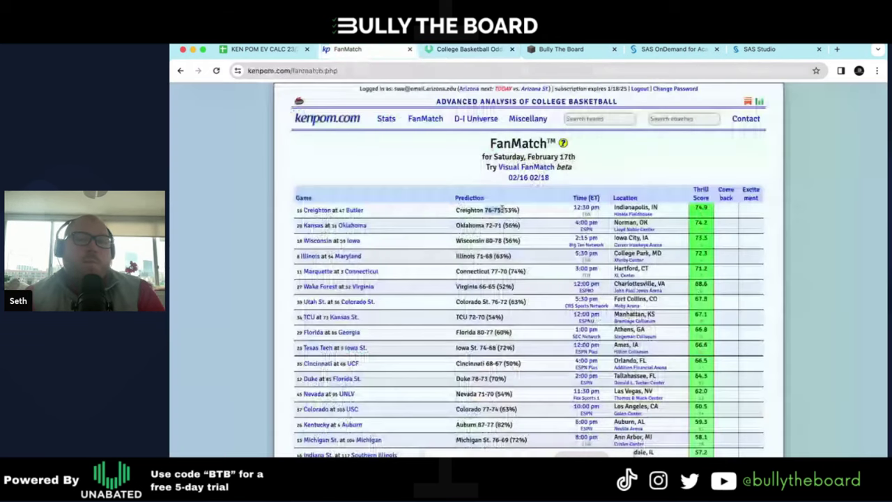
left_click_drag(502, 209, 526, 211)
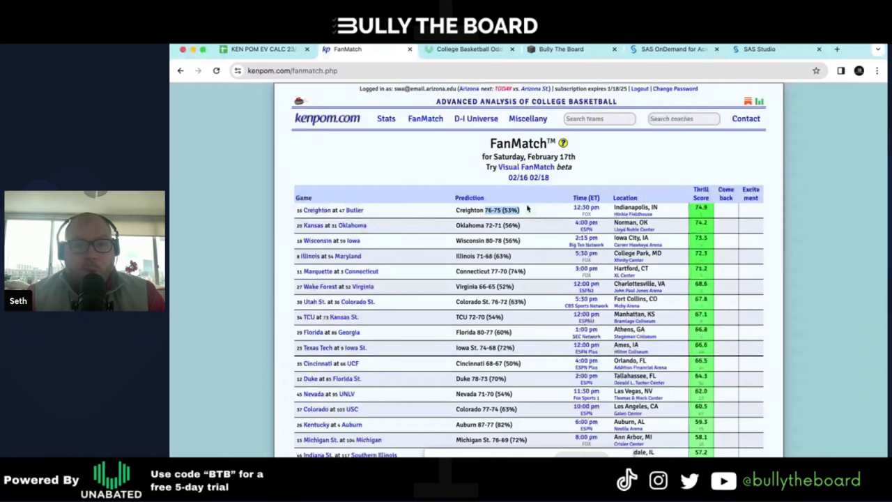
Switch to SAS Studio and rerun the KPgamedata1000.xlsx import, replacing the existing WORK.IMPORT dataset
key("super+6")
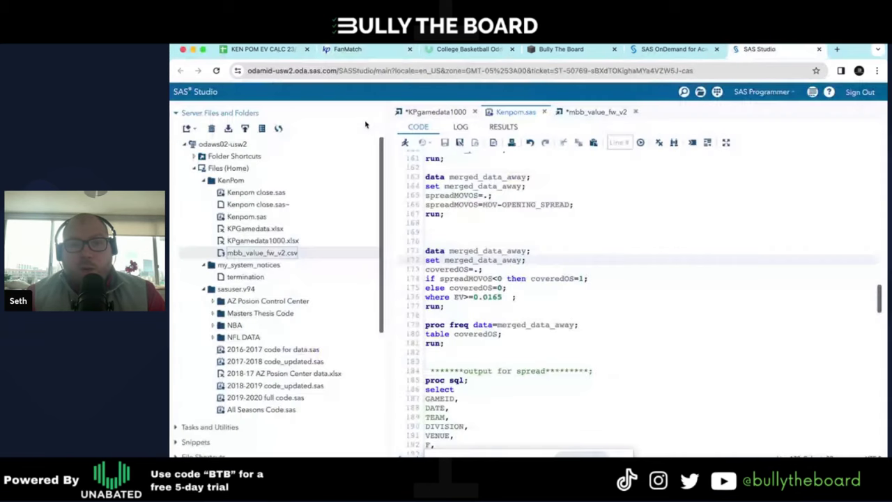
left_click(433, 113)
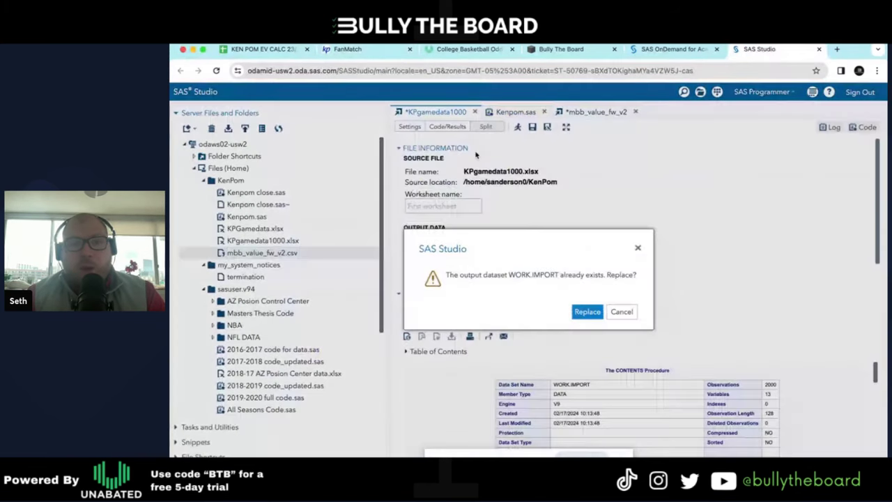
left_click(587, 313)
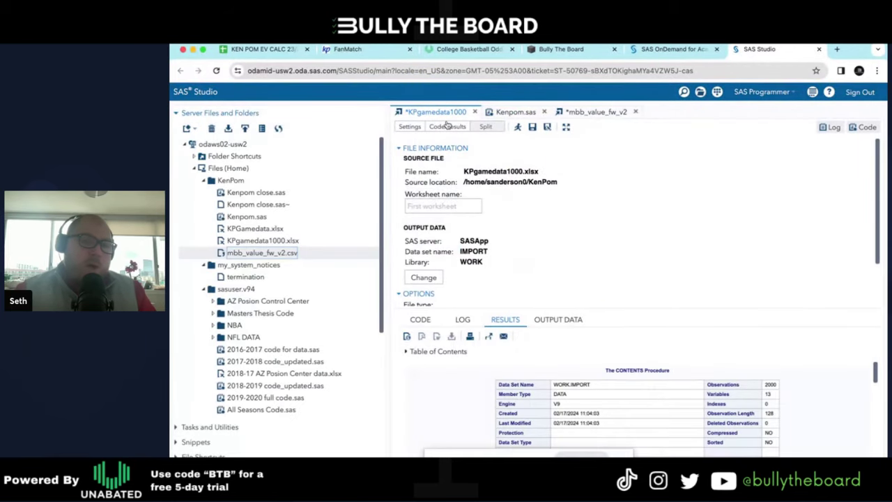
Rerun the mbb_value_fw_v2.csv import, replacing the existing WORK.IMPORT1 dataset
left_click(571, 113)
left_click(518, 127)
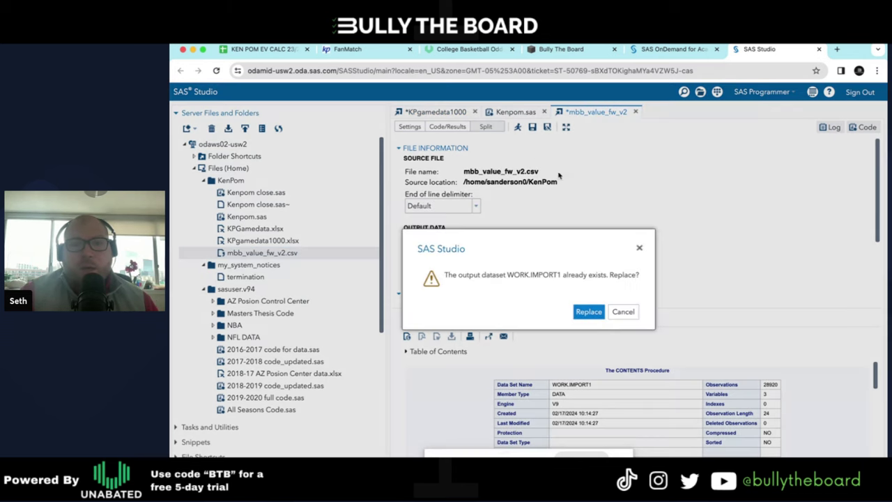
left_click(589, 312)
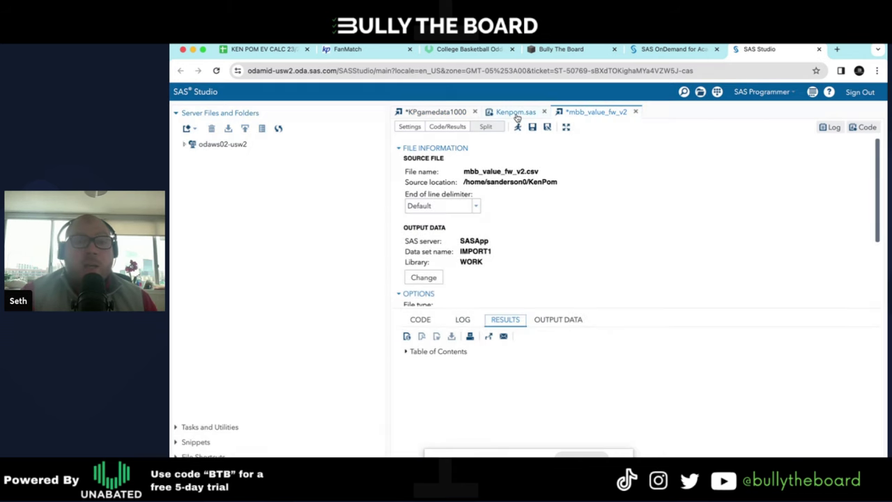
Open the Kenpom.sas program at its first line and run the whole program
left_click(517, 115)
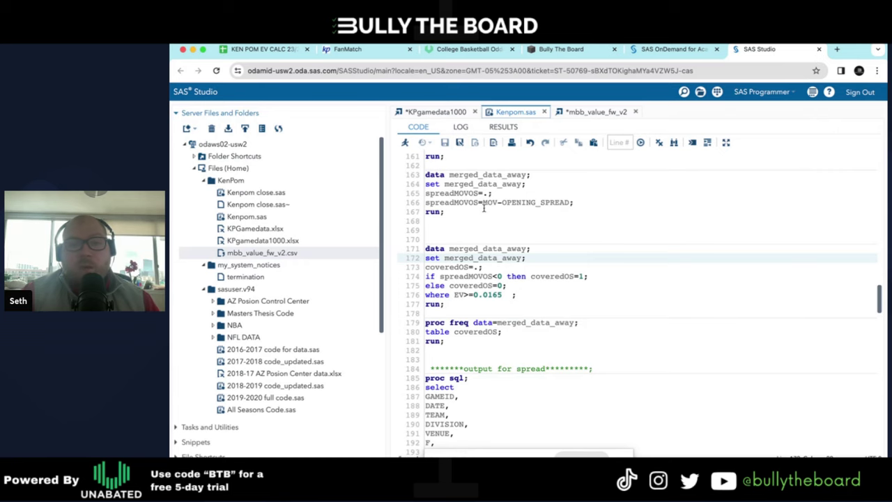
scroll(483, 208, "up", 20)
left_click(433, 157)
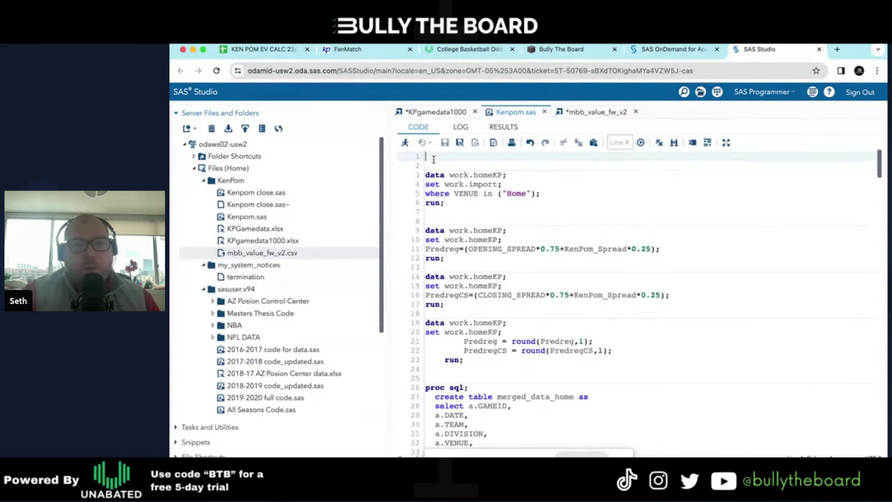
left_click(405, 143)
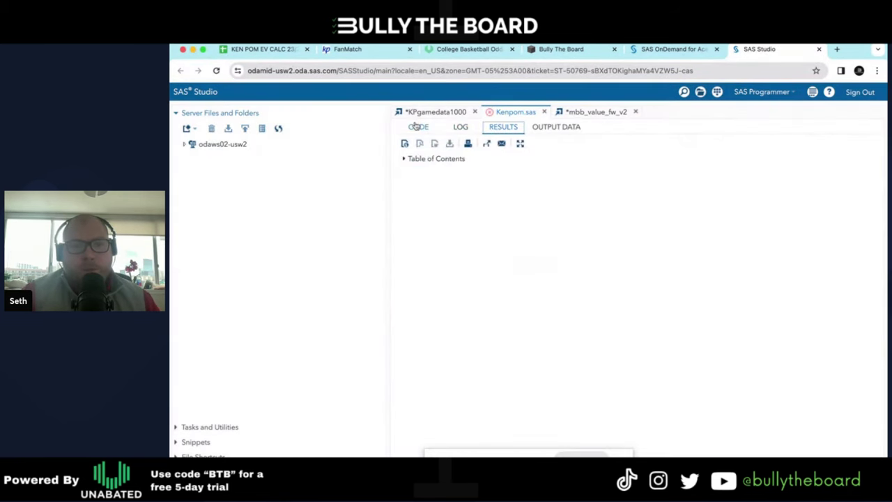
Return to the Kenpom.sas code and highlight the Predreg and PredregCS calculations, including the 0.75 opening-spread and 0.25 KenPom weights
left_click(418, 126)
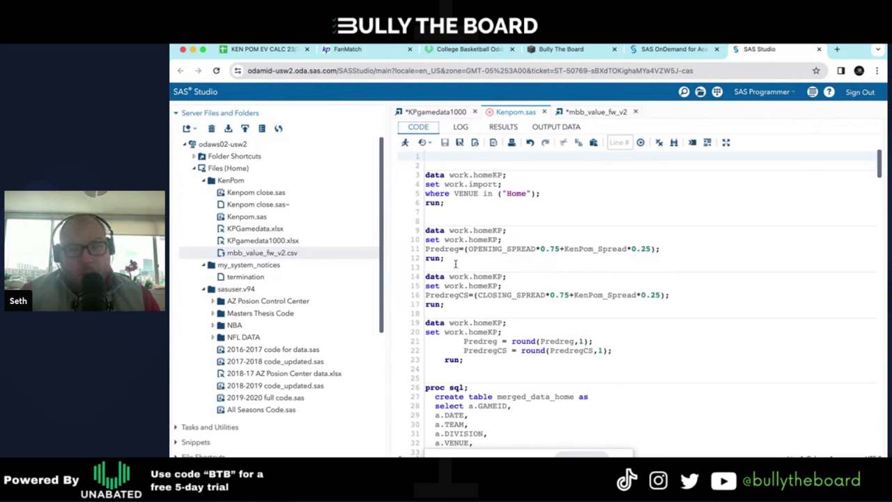
left_click_drag(455, 263, 410, 230)
left_click_drag(475, 308, 389, 232)
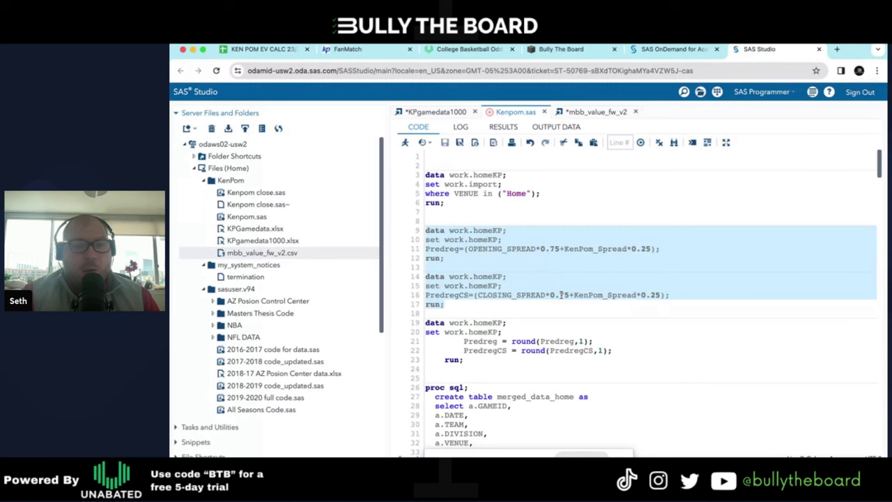
left_click(558, 261)
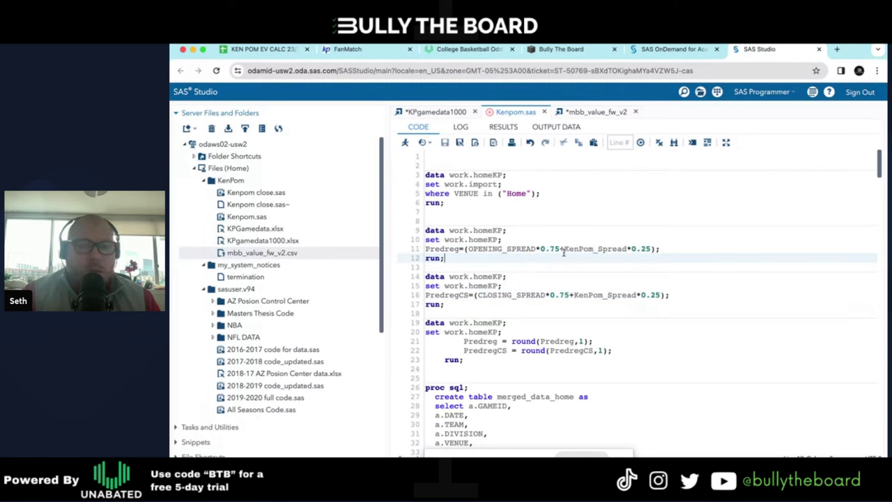
left_click_drag(535, 249, 560, 248)
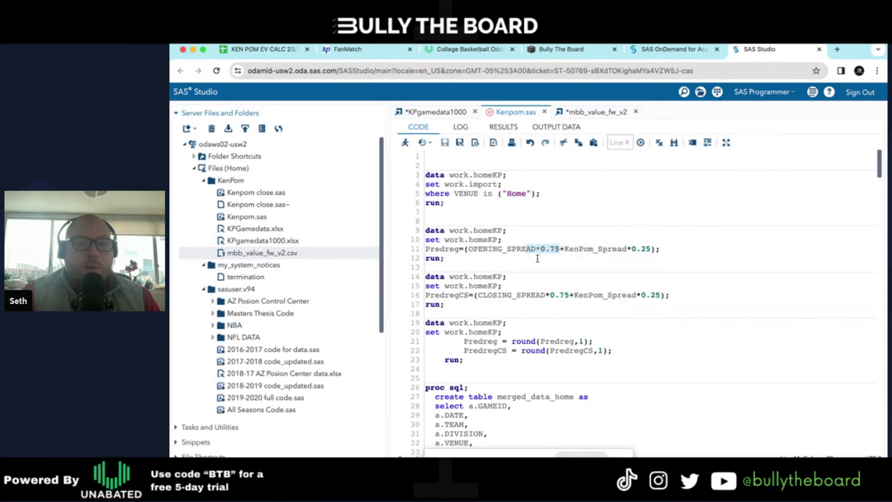
left_click_drag(468, 249, 653, 249)
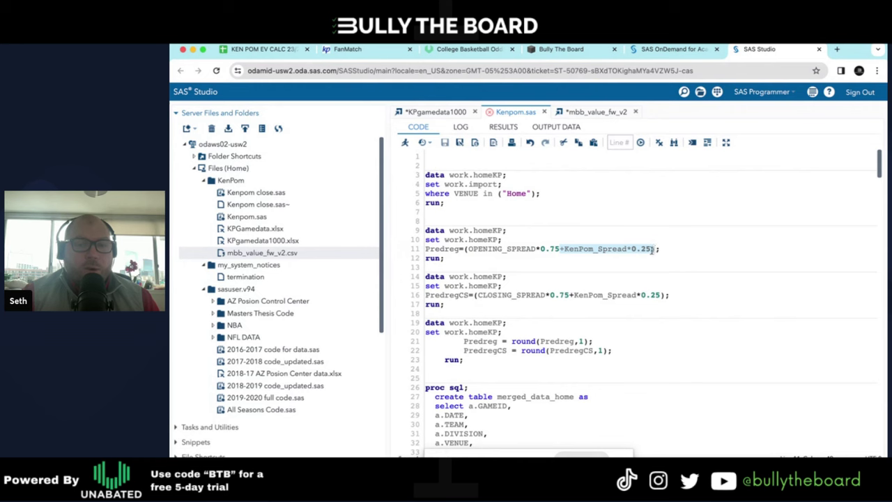
left_click(467, 249)
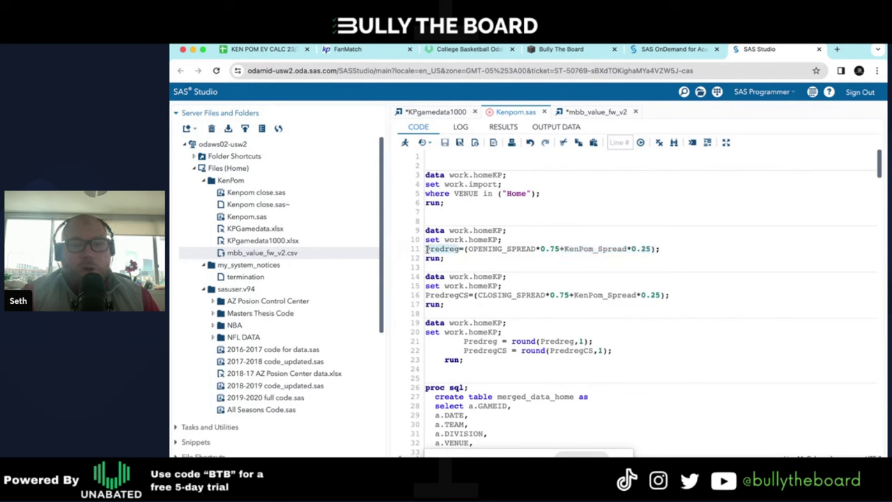
Highlight the OPENING_SPREAD and CLOSING_SPREAD terms in the two formulas and view the merged_data_home query below
left_click_drag(469, 249, 536, 249)
left_click_drag(546, 295, 478, 295)
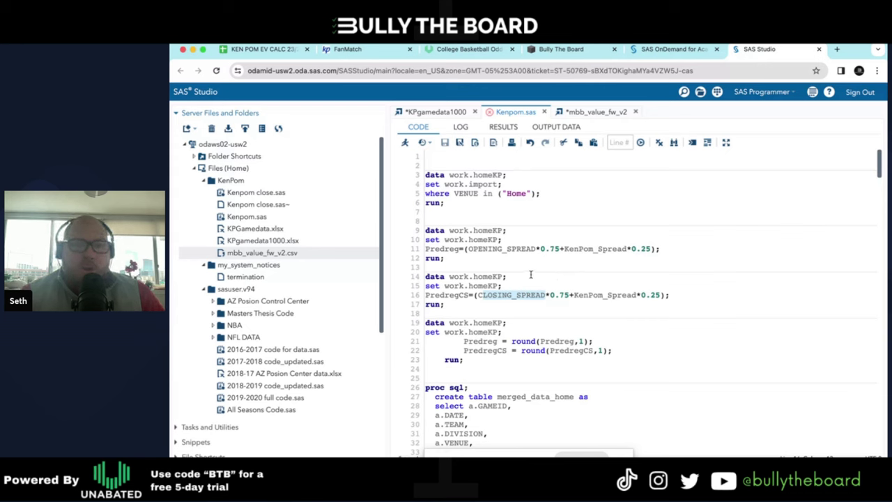
left_click_drag(564, 249, 499, 249)
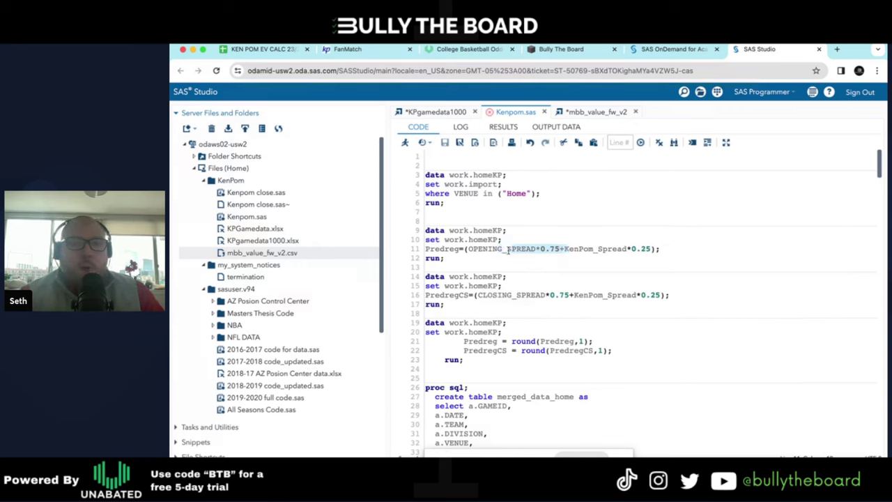
left_click_drag(508, 251, 466, 252)
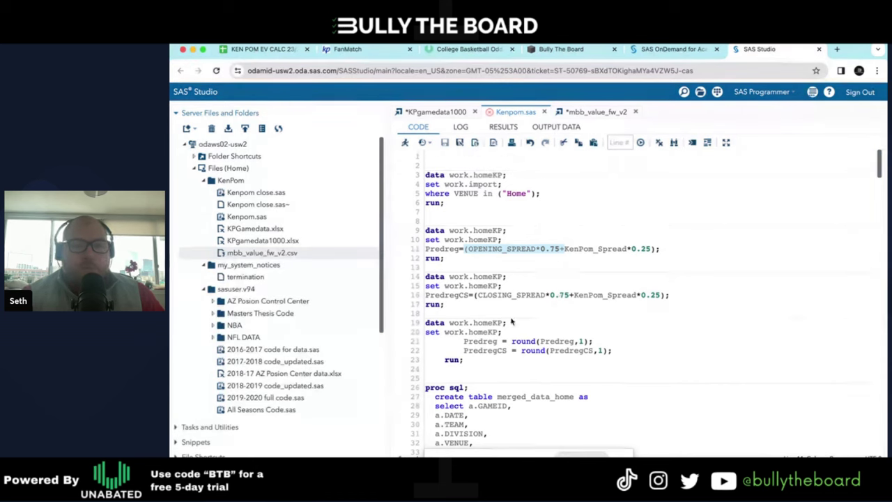
scroll(544, 292, "down", 3)
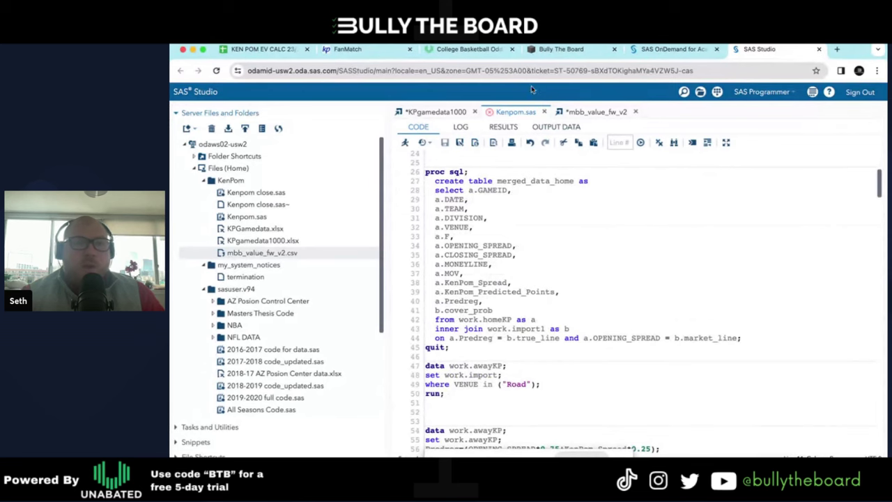
Switch to KenPom's FanMatch page and highlight the predicted scores and win probabilities for Creighton at Butler and Wisconsin at Iowa
left_click(567, 50)
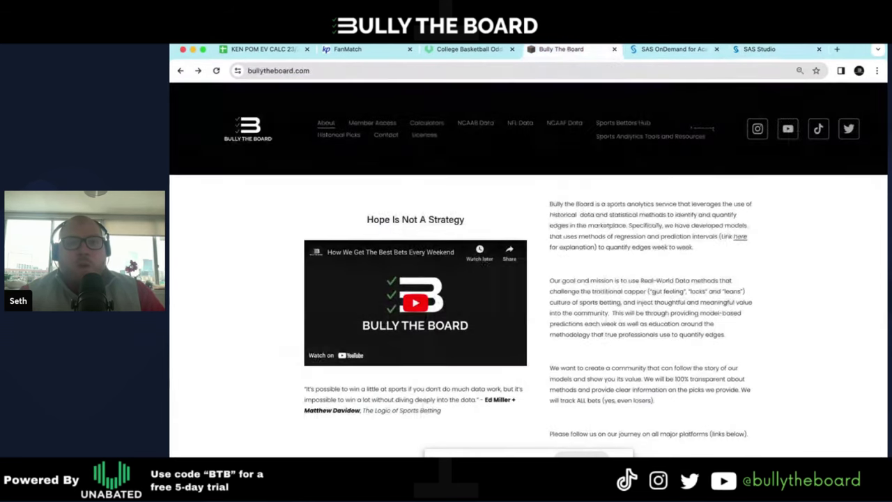
left_click(377, 57)
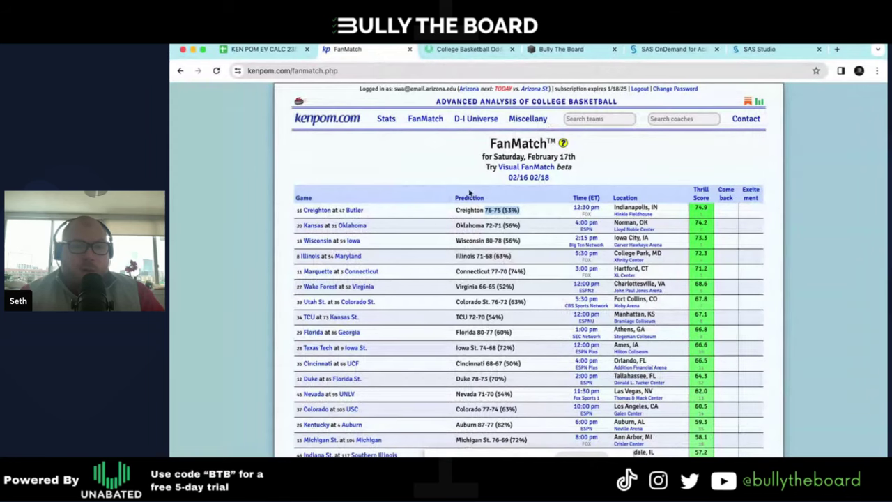
left_click_drag(486, 210, 500, 209)
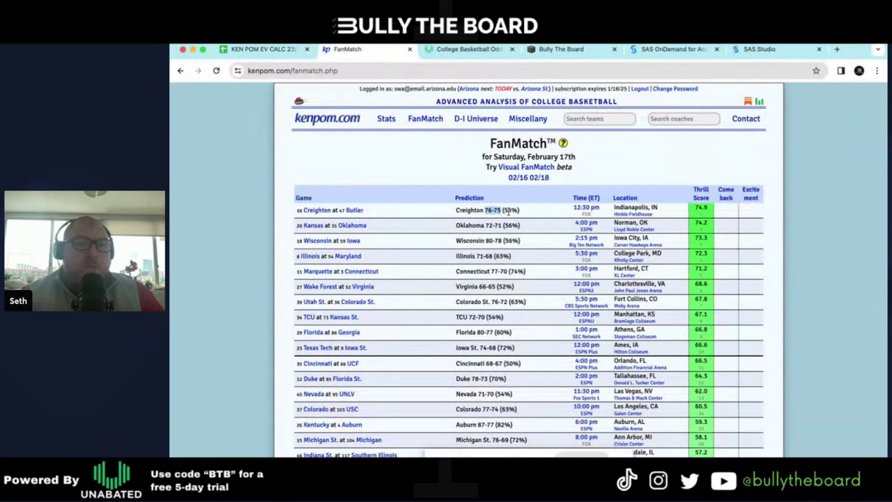
left_click(506, 211)
left_click_drag(505, 212, 516, 215)
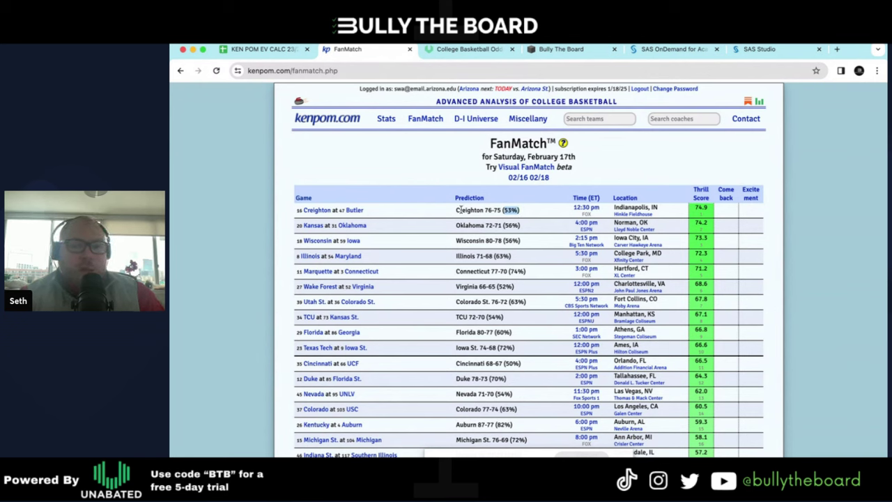
left_click(494, 208)
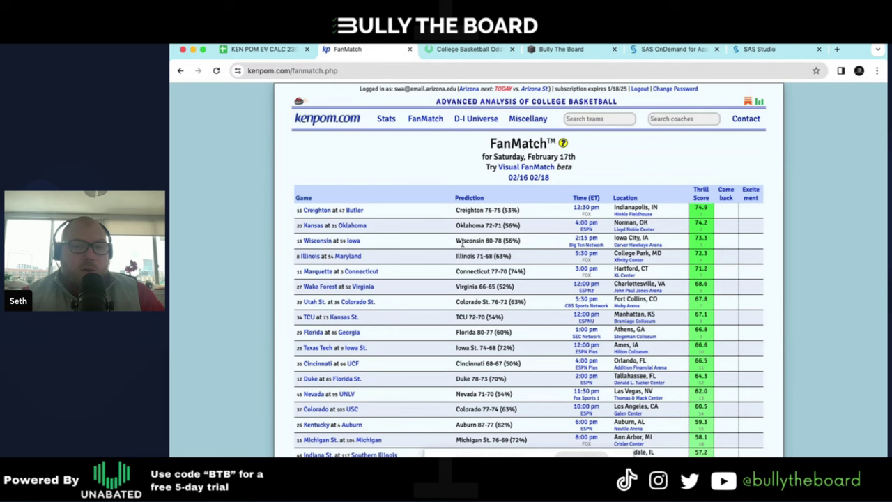
left_click_drag(456, 242, 517, 243)
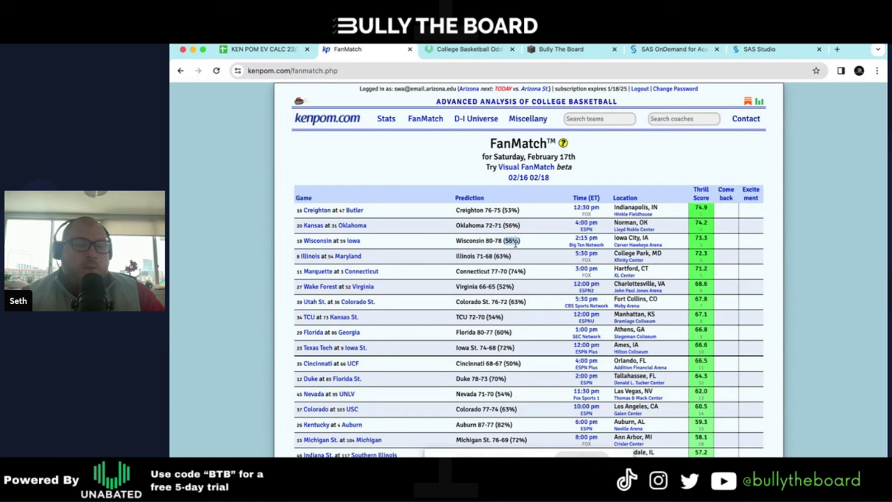
left_click_drag(485, 241, 502, 240)
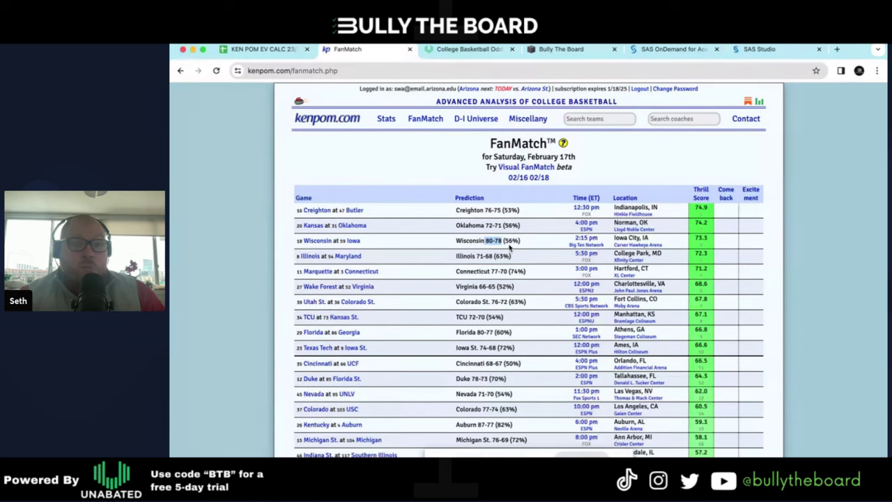
Switch to the Bully The Board website and show the pages offered under NCAAB Data
left_click(562, 49)
mouse_move(477, 132)
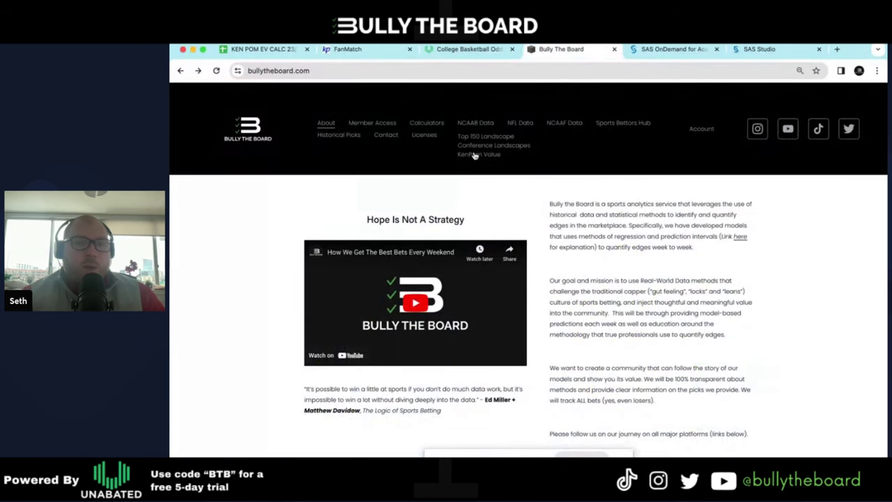
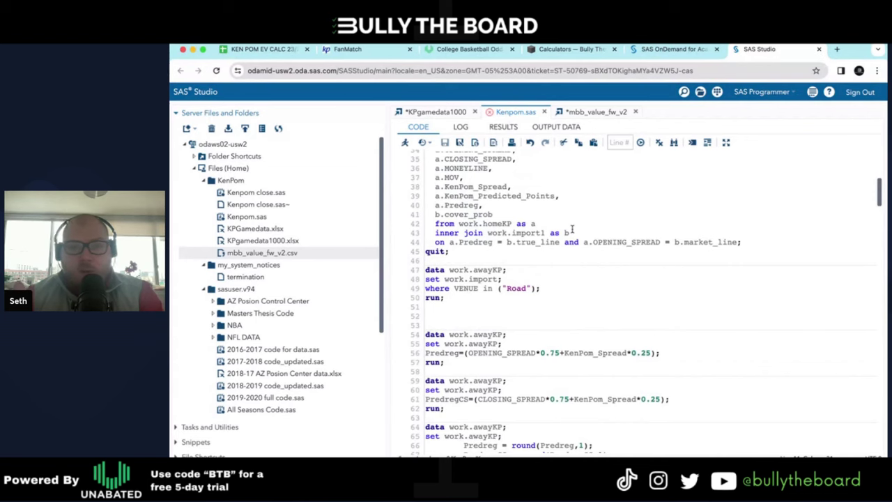
In Kenpom.sas, highlight the KenPom_Spread*0.25 term of the home Predreg formula and review the merged_data_home query
scroll(572, 228, "up", 10)
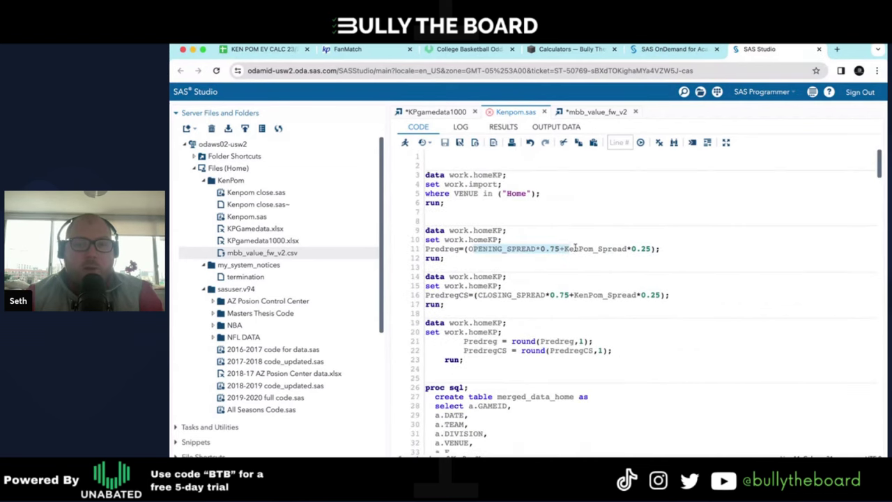
left_click_drag(565, 249, 654, 249)
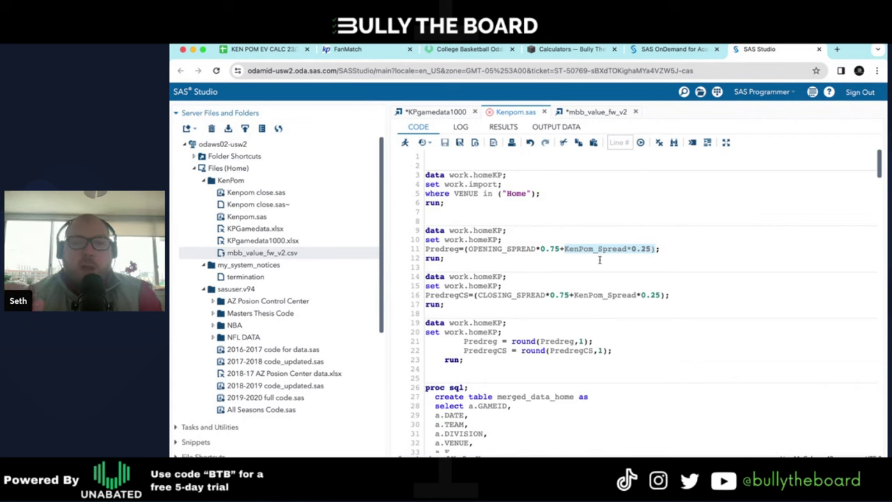
scroll(599, 259, "down", 3)
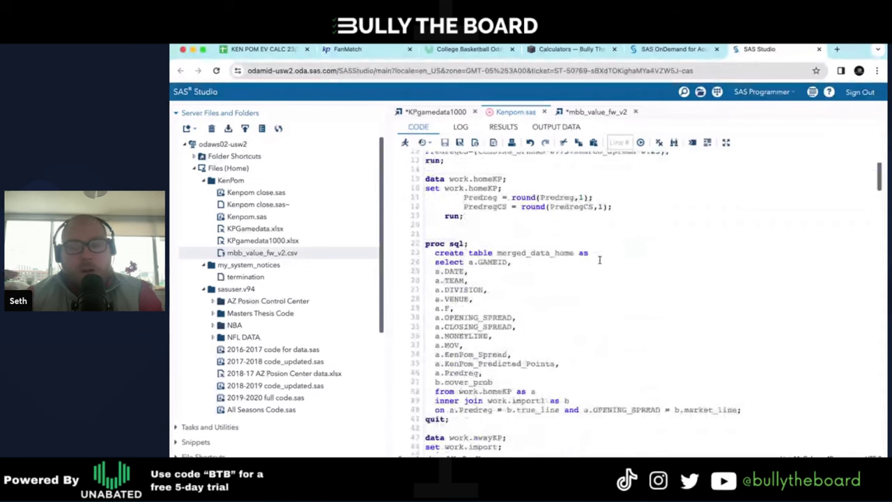
scroll(599, 259, "down", 2)
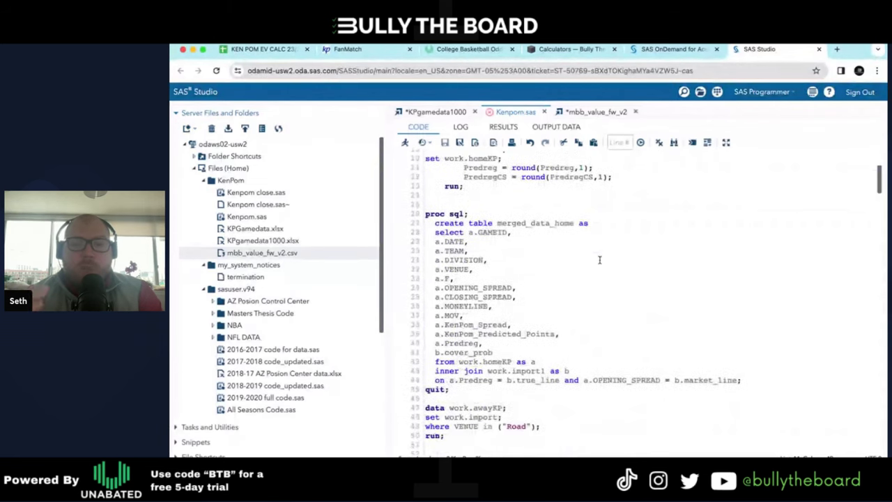
scroll(599, 260, "down", 1)
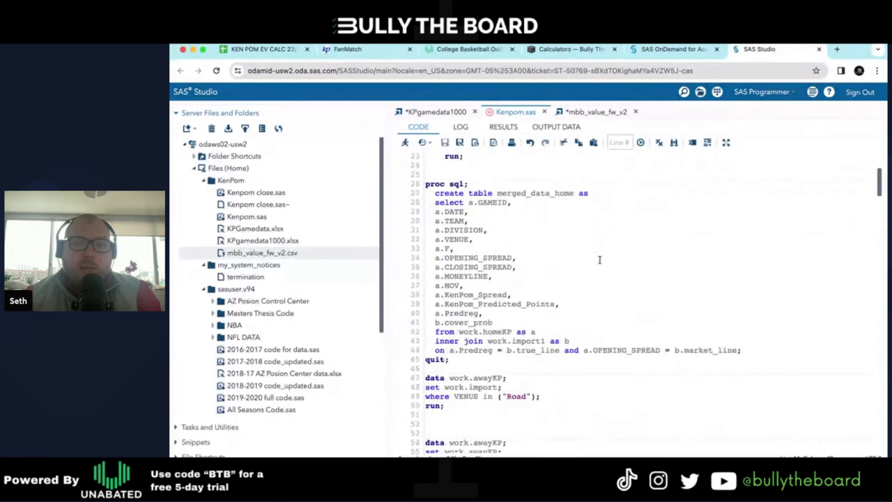
scroll(599, 259, "down", 3)
Highlight the "where EV>=0.0165" filter in the merged_data_home coveredOS data step
scroll(599, 259, "down", 20)
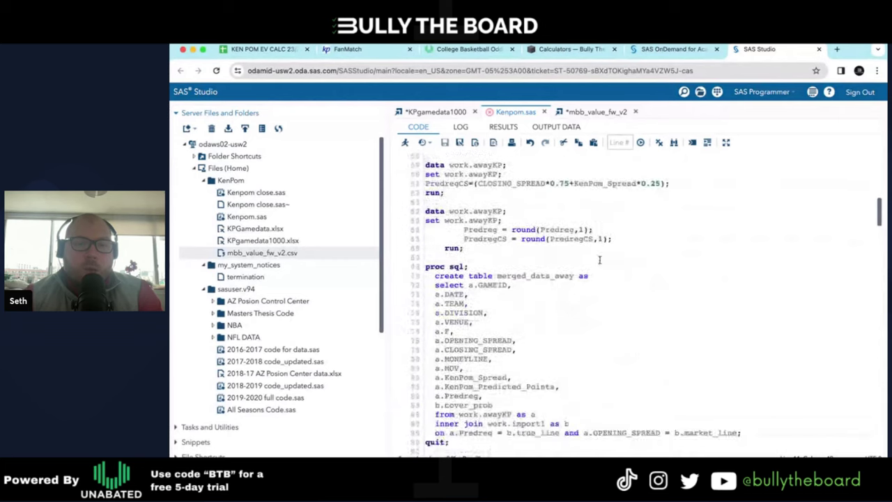
left_click_drag(517, 257, 465, 257)
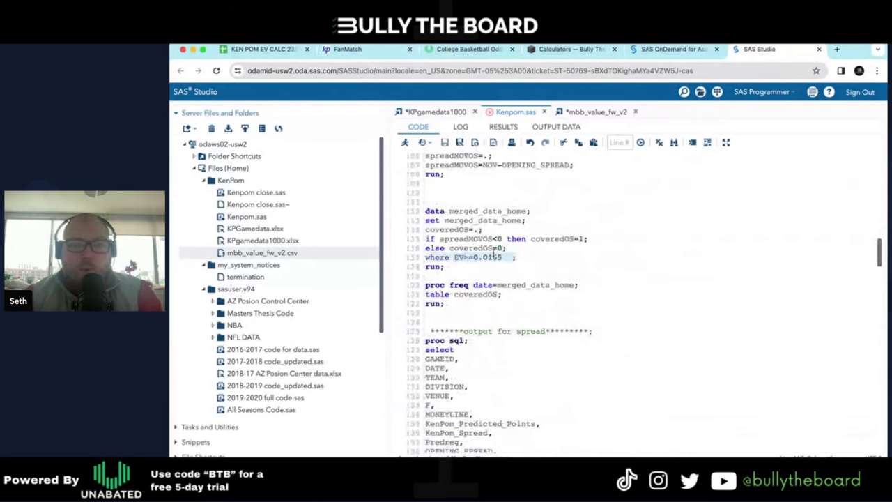
triple_click(497, 257)
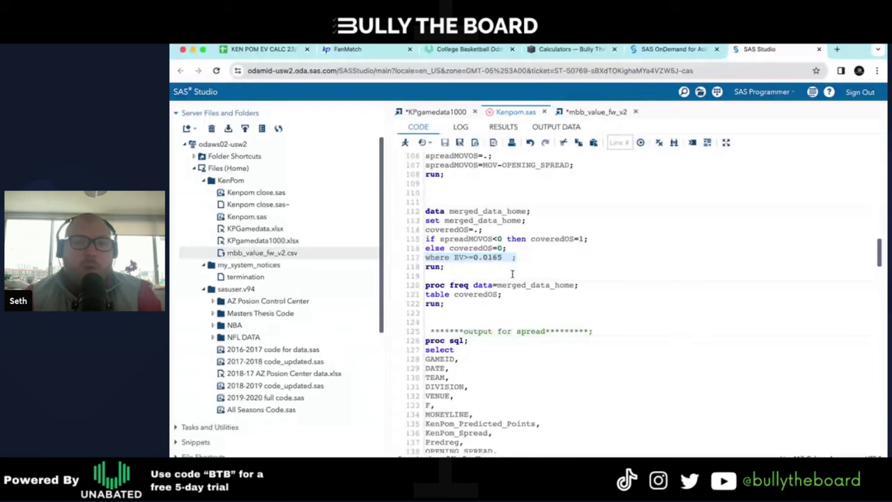
Review the BE and EV calculations for merged_data_home, and rerun Kenpom.sas to produce the coveredOS frequency results
scroll(511, 266, "up", 2)
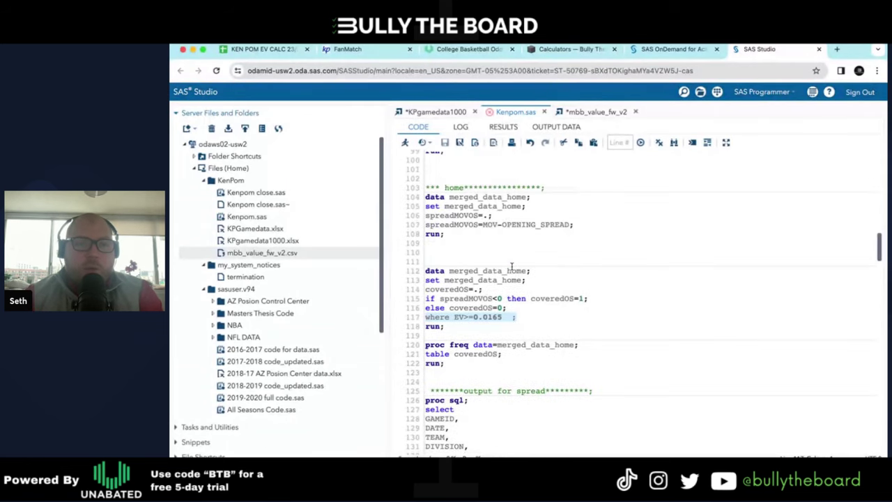
scroll(512, 266, "up", 20)
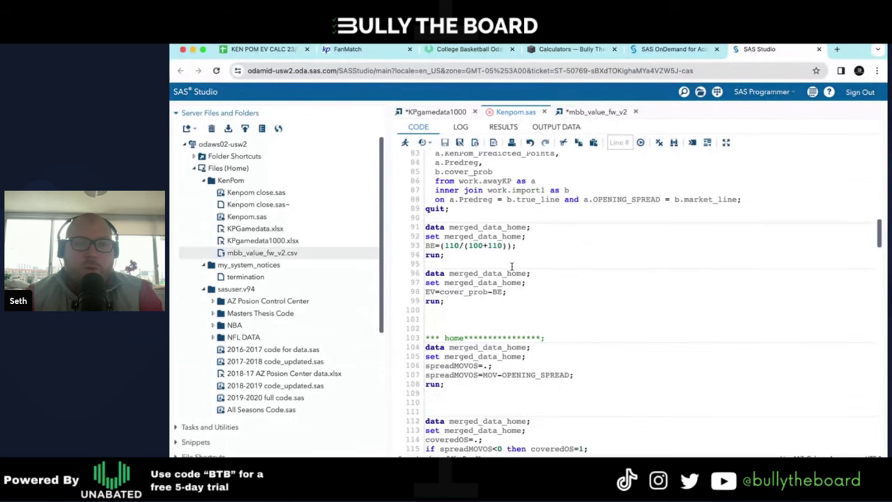
left_click(405, 144)
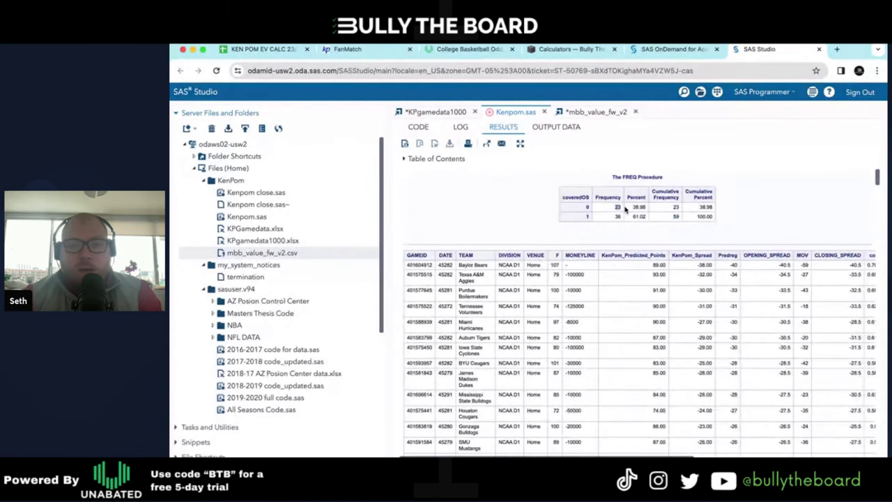
In Kenpom.sas, change the EV filter to EV>=0.0 in both the merged_data_home and merged_data_away coveredOS data steps
scroll(624, 207, "down", 1)
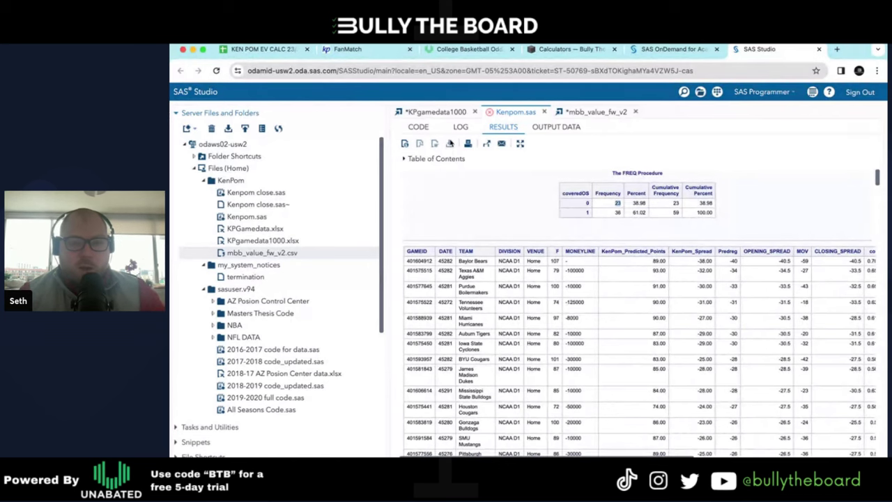
left_click(418, 127)
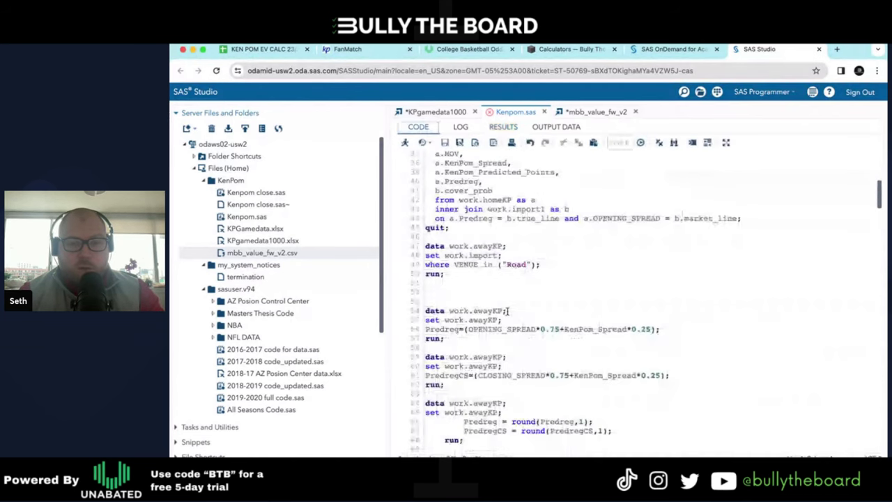
scroll(508, 311, "down", 8)
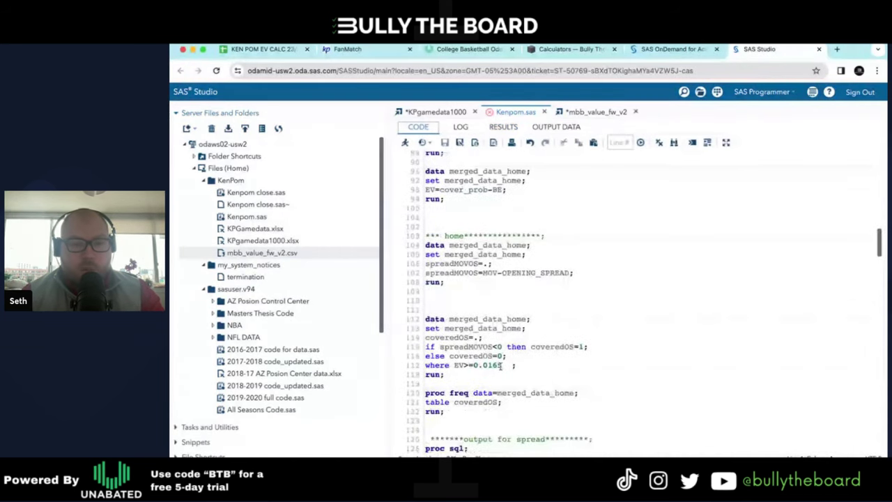
key("BackSpace")
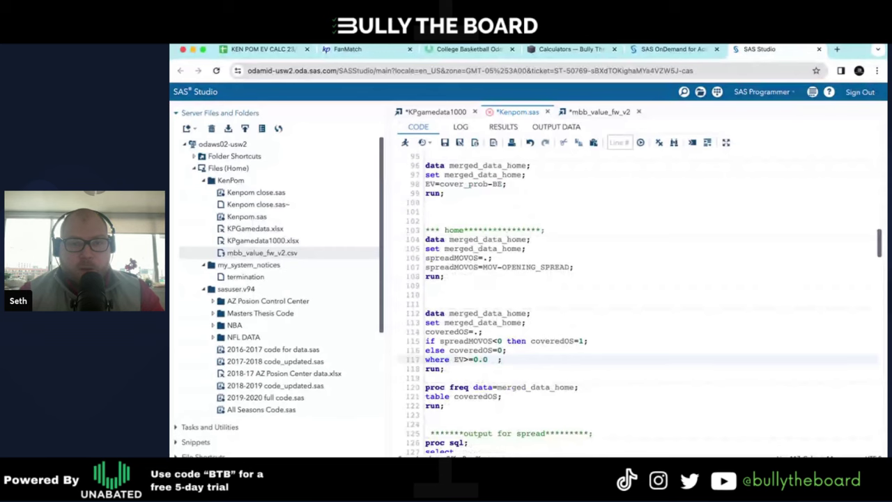
scroll(500, 359, "down", 8)
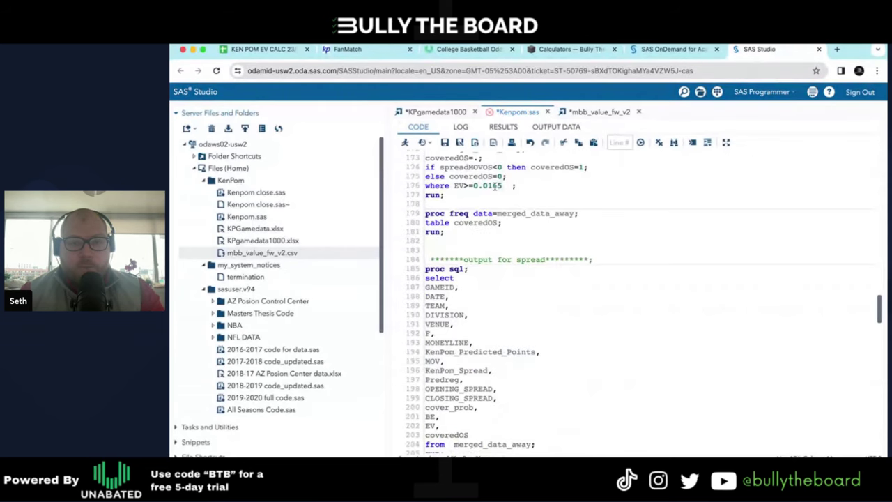
left_click_drag(502, 185, 483, 186)
key("BackSpace")
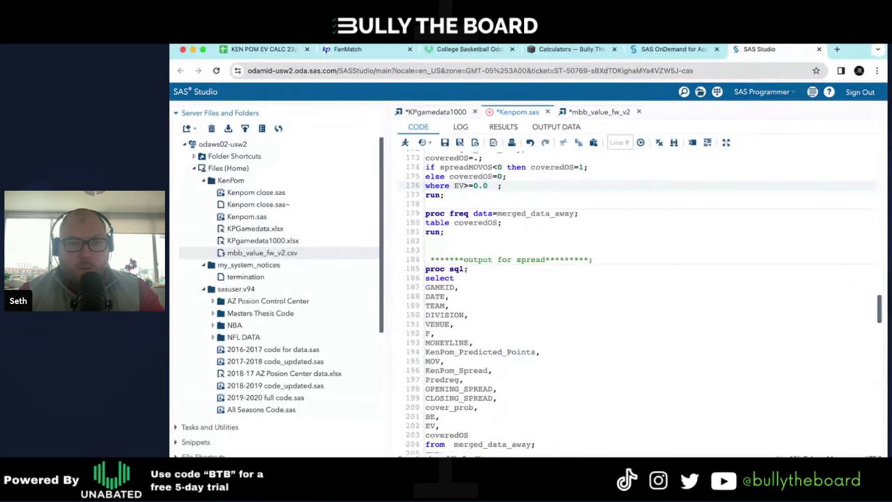
Rerun the KPgamedata1000.xlsx import and run Kenpom.sas again to regenerate the coveredOS results
left_click(448, 113)
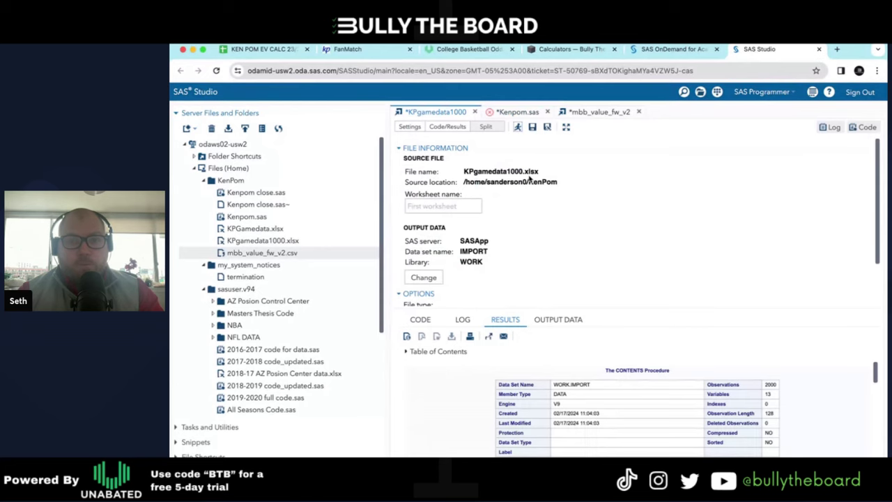
left_click(518, 126)
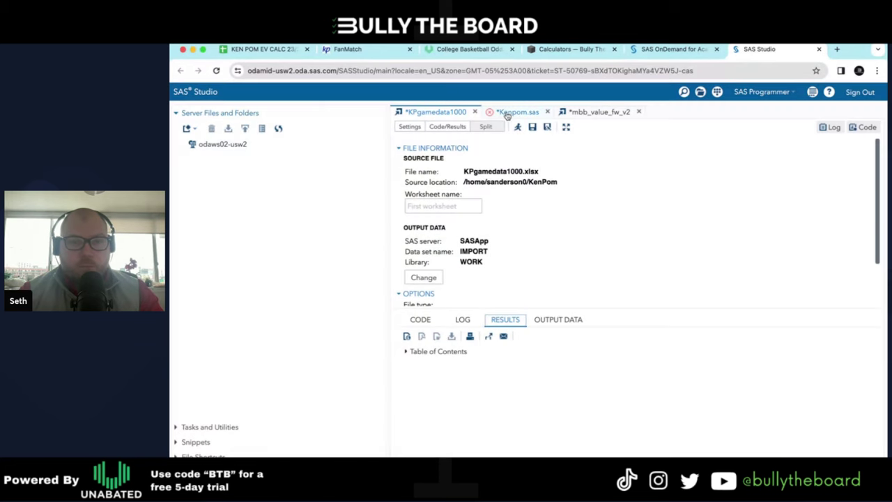
left_click(509, 113)
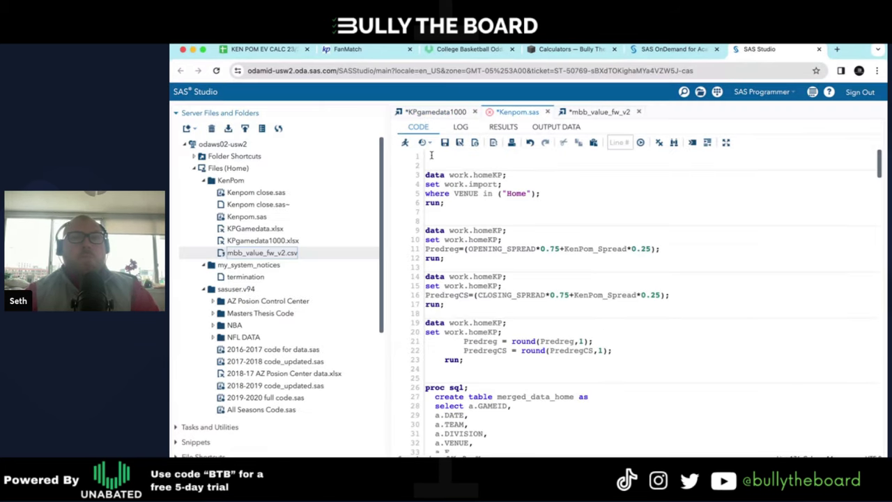
left_click(405, 143)
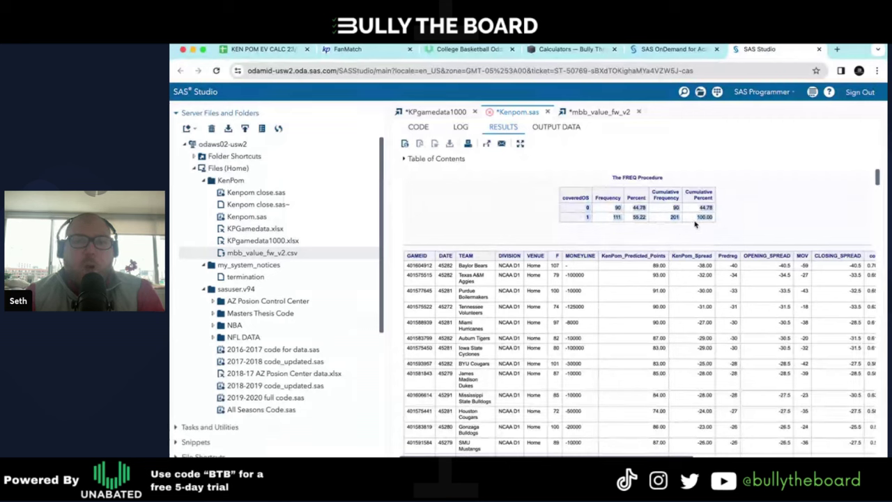
Highlight the home coveredOS frequency rows and examine the start of the home games listing beneath them
left_click_drag(720, 222, 574, 212)
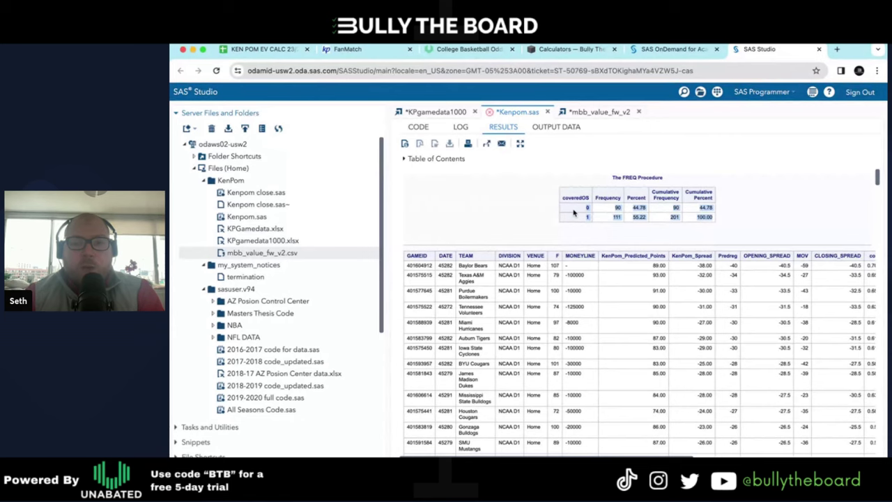
scroll(574, 212, "down", 3)
scroll(557, 209, "up", 3)
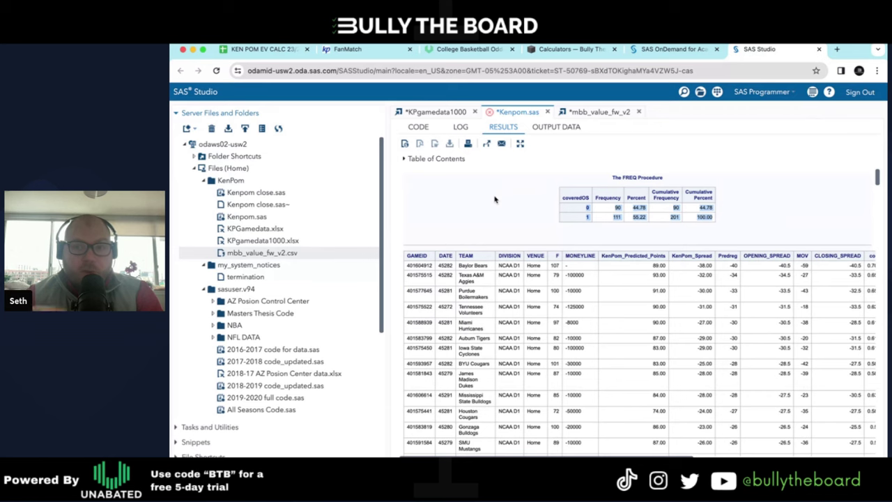
scroll(495, 200, "down", 1)
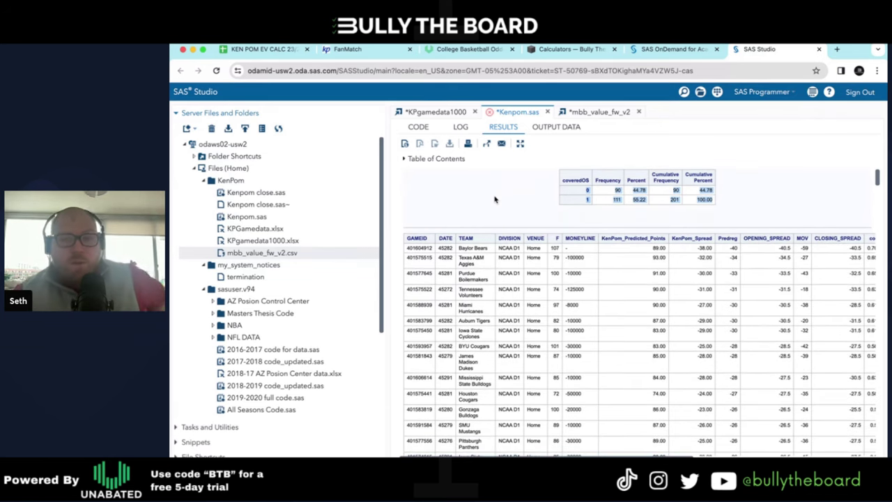
scroll(495, 200, "down", 1)
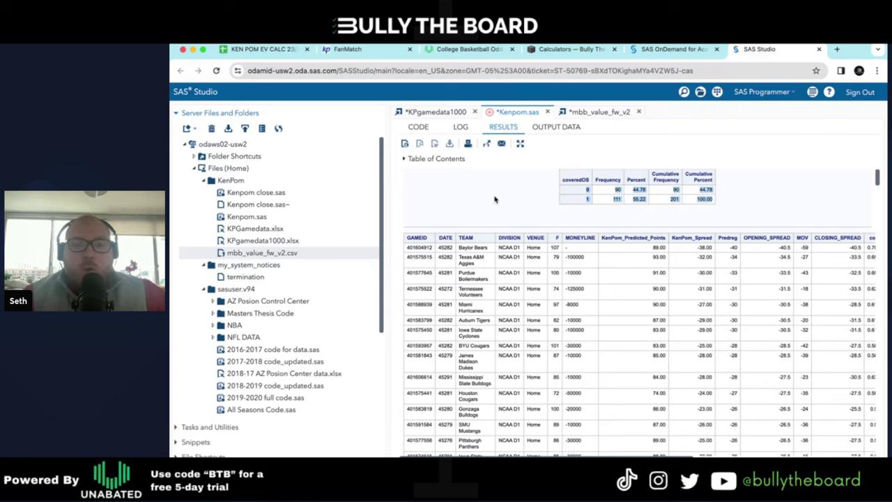
Find the away coveredOS frequency table in the results and highlight the percent of games that covered
scroll(495, 200, "down", 2)
scroll(494, 200, "down", 8)
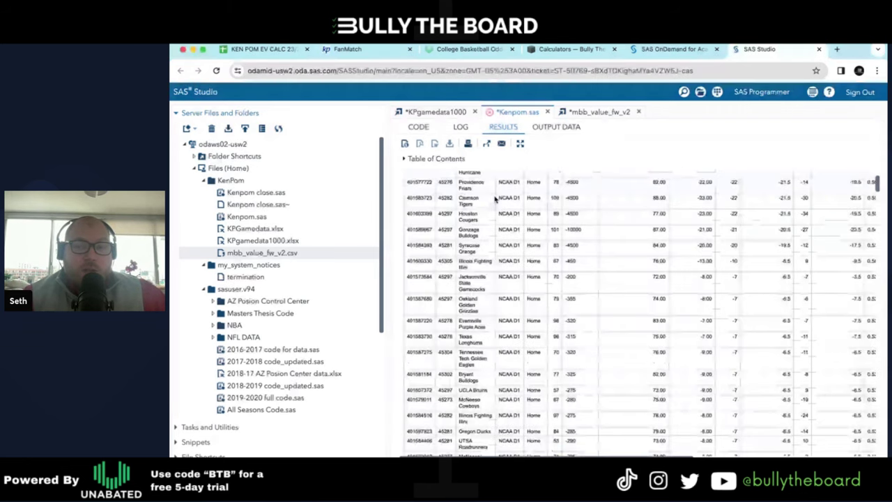
scroll(495, 200, "down", 8)
scroll(495, 200, "down", 6)
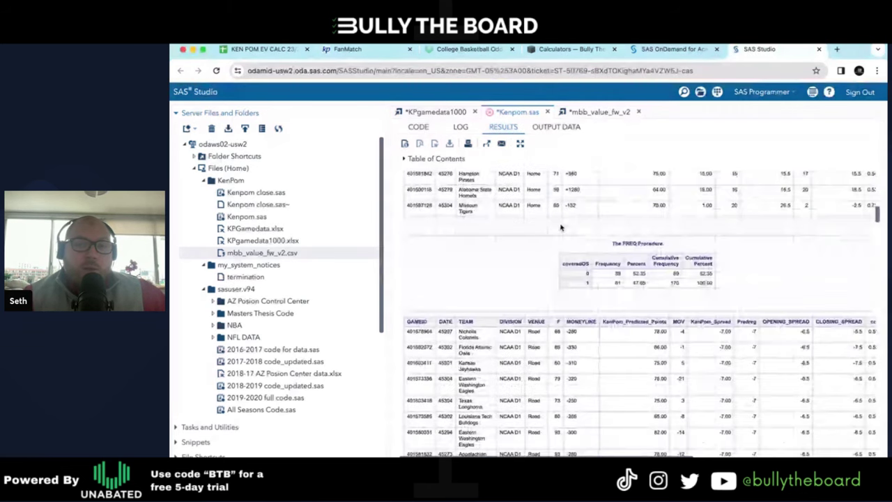
scroll(698, 218, "down", 2)
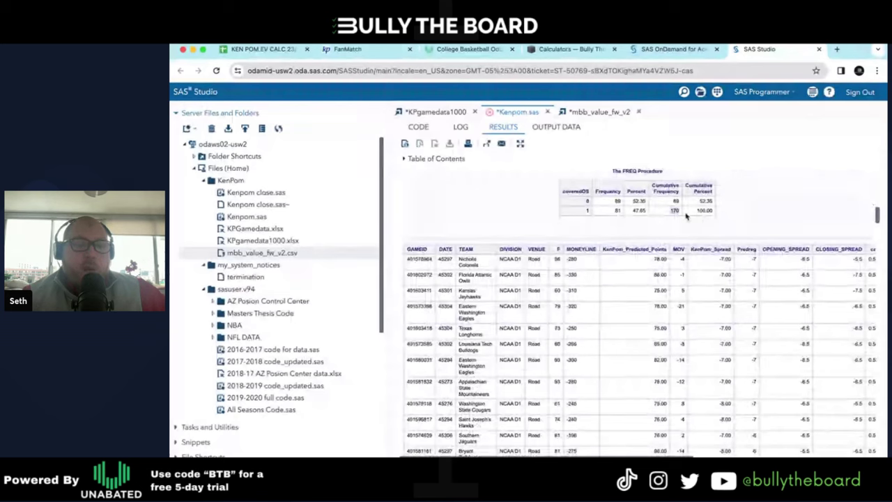
left_click(631, 213)
left_click_drag(631, 212, 645, 214)
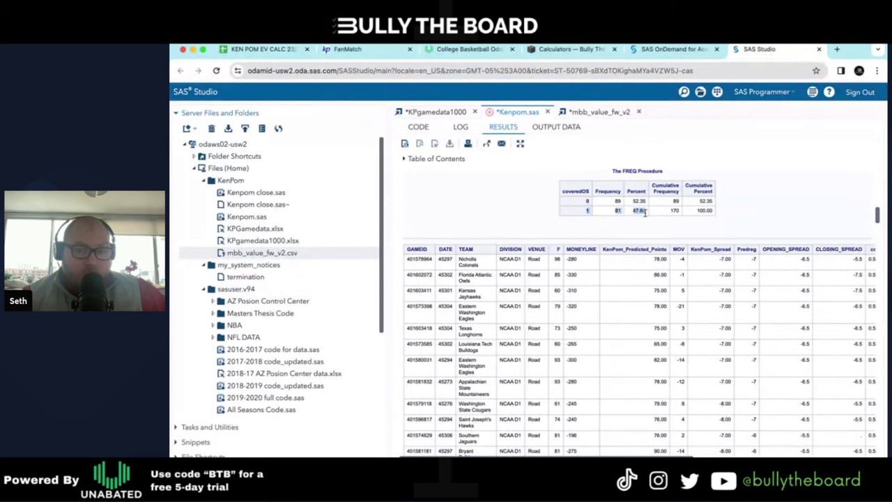
Find the combined home and away coveredOS frequency table and highlight its cumulative frequency and cover percent
scroll(646, 287, "down", 5)
scroll(646, 287, "down", 5)
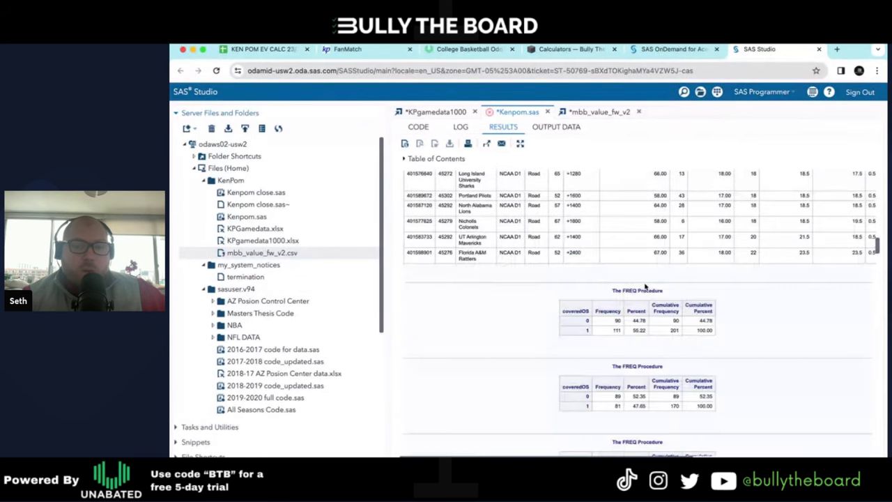
scroll(646, 287, "down", 3)
left_click_drag(712, 273, 562, 254)
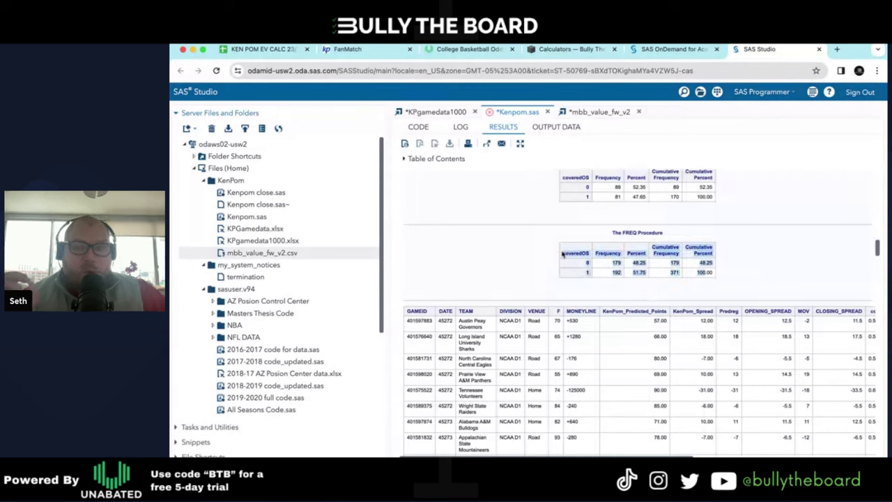
left_click_drag(630, 272, 682, 277)
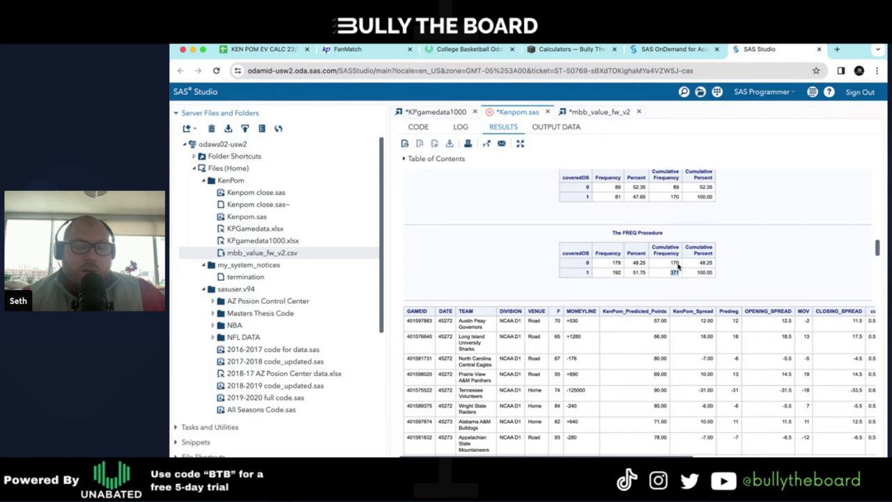
left_click_drag(631, 273, 653, 277)
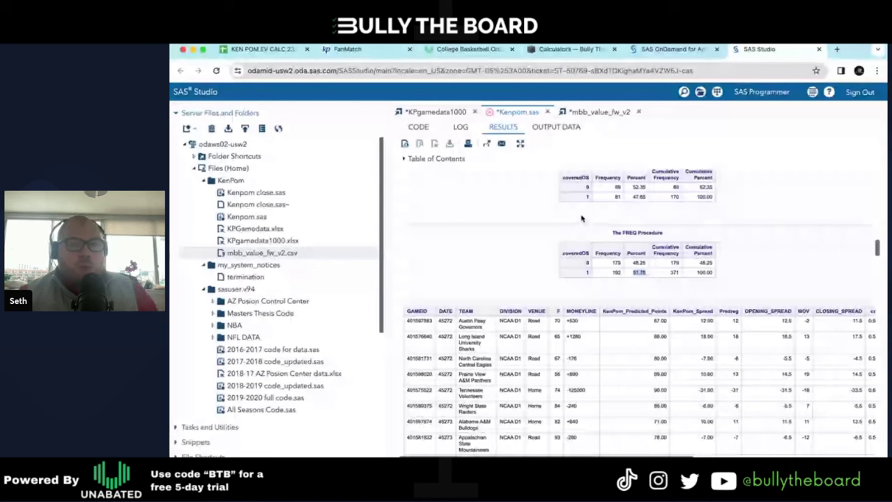
Restore EV>=0.0165 in the home and away filters of Kenpom.sas and rerun the program
key("alt+Page_Up")
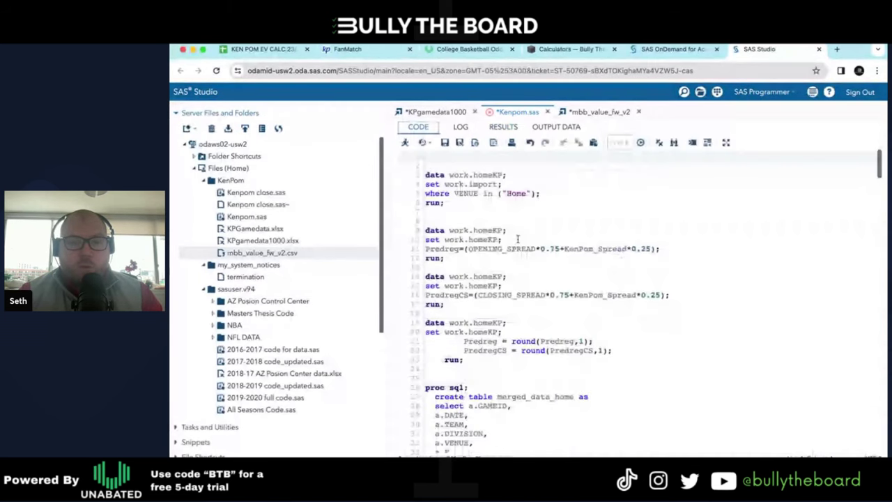
scroll(537, 251, "down", 15)
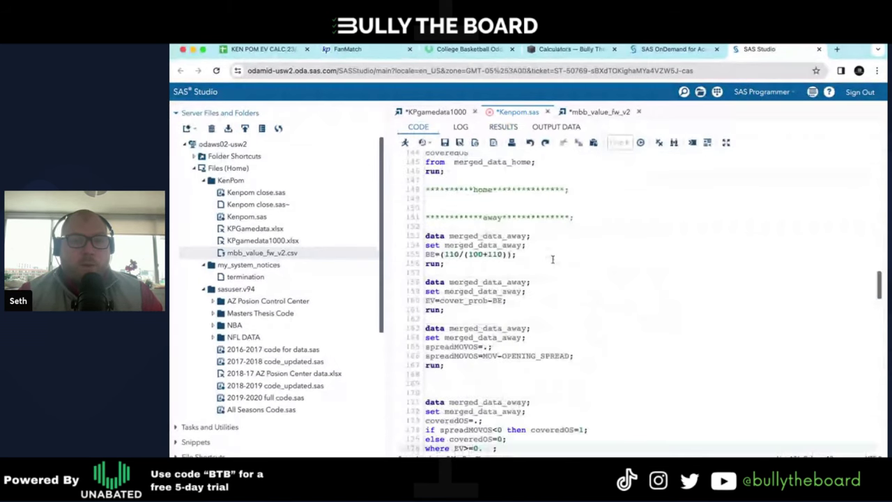
scroll(553, 260, "up", 5)
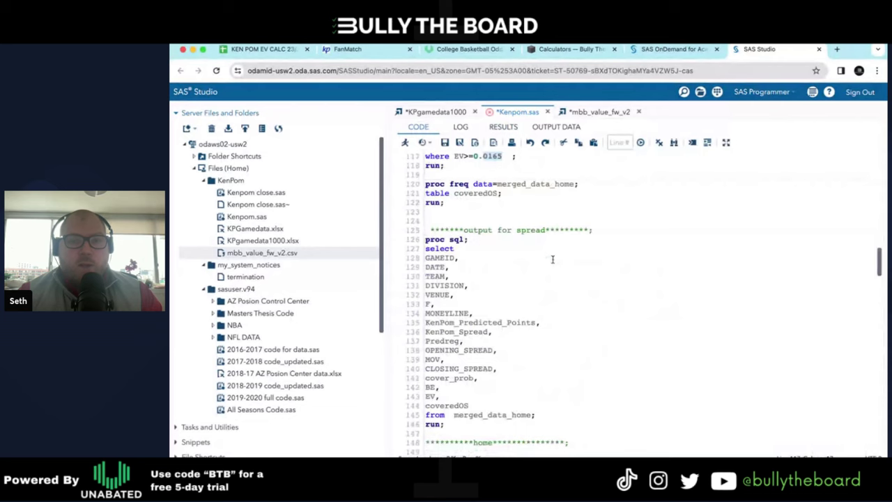
key("ctrl+Home")
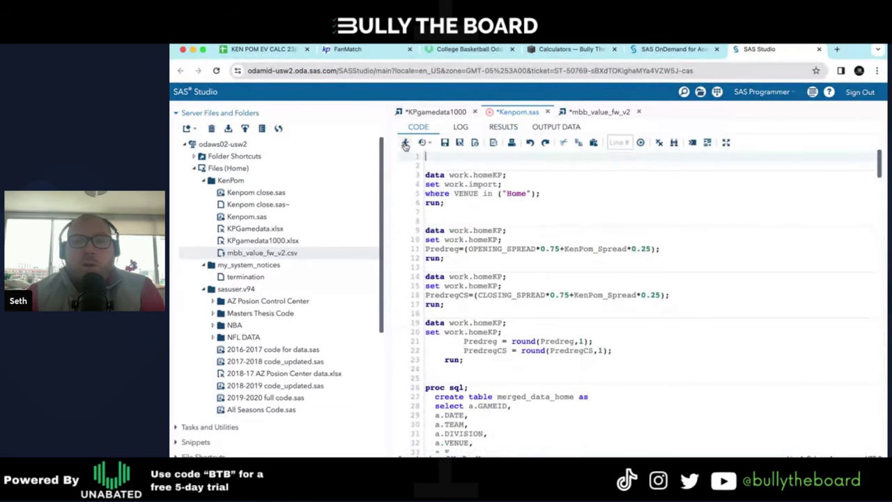
left_click(405, 144)
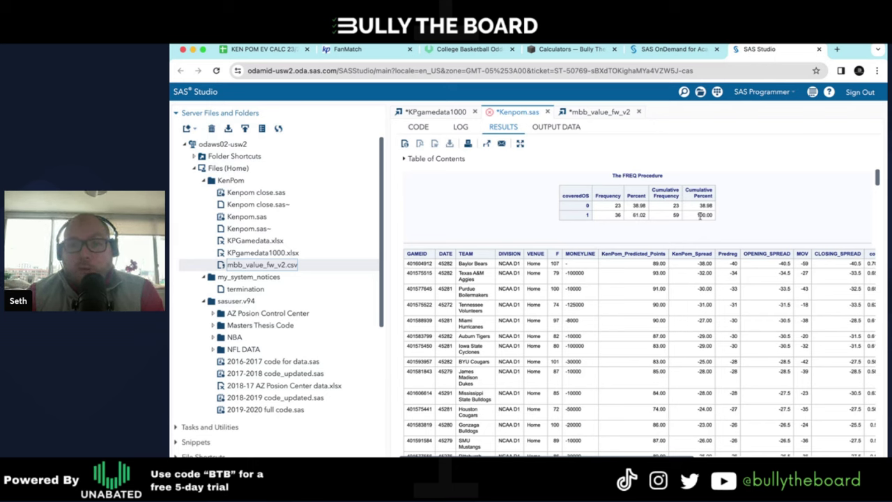
Compare the home, away and combined coveredOS frequency tables of the new run, and highlight the home cover percent
left_click_drag(700, 216, 634, 220)
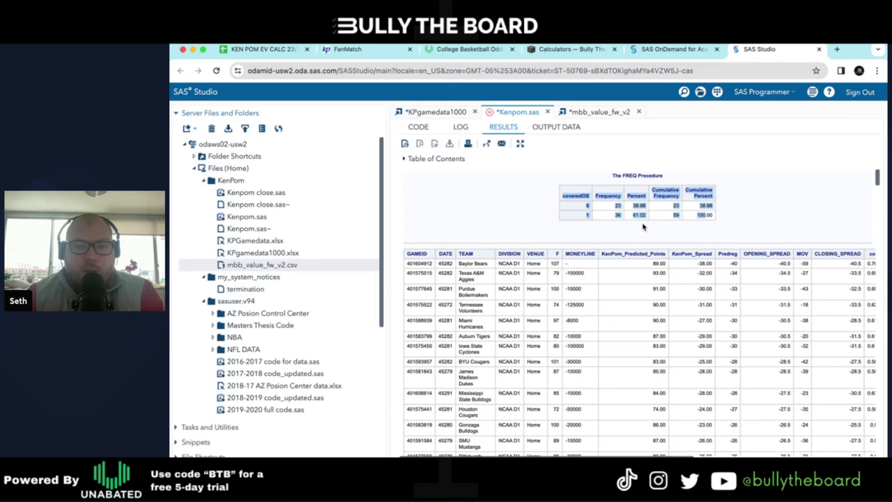
scroll(643, 225, "down", 10)
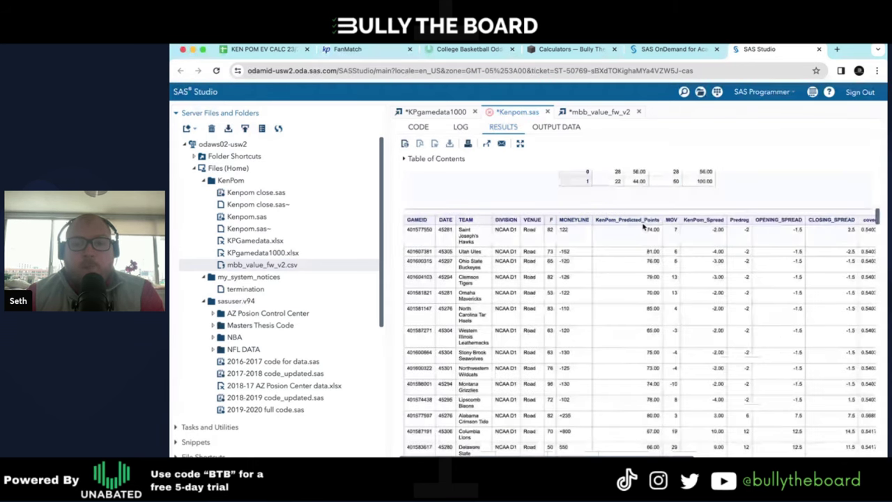
scroll(580, 328, "up", 3)
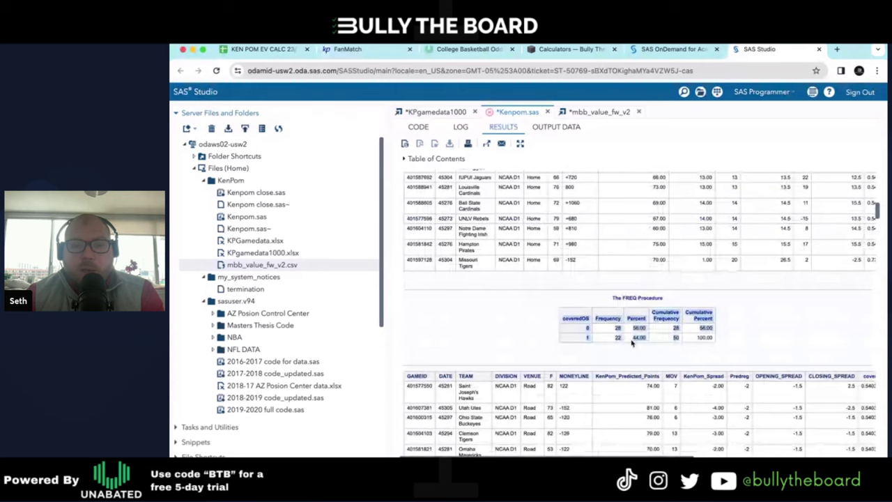
scroll(632, 341, "down", 5)
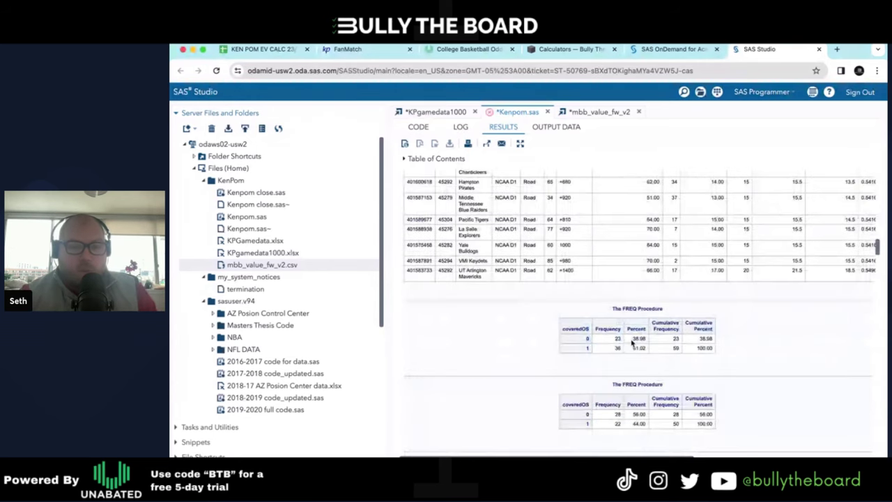
scroll(633, 341, "down", 3)
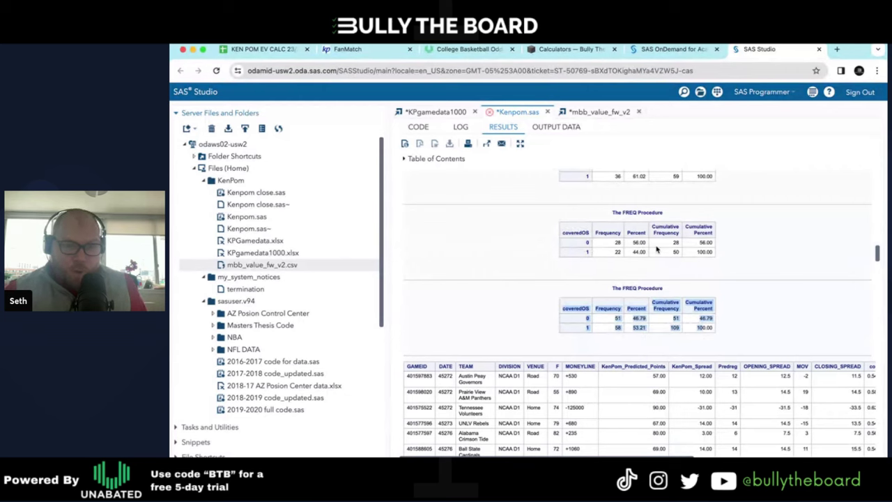
scroll(638, 220, "up", 10)
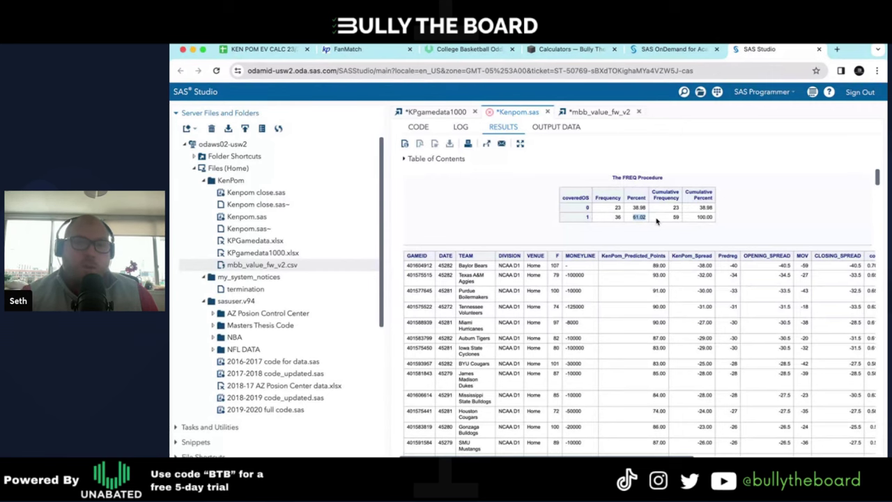
Switch to the KenPom FanMatch page and look through the day's predicted game scores
left_click(352, 53)
scroll(411, 240, "down", 2)
scroll(411, 241, "down", 1)
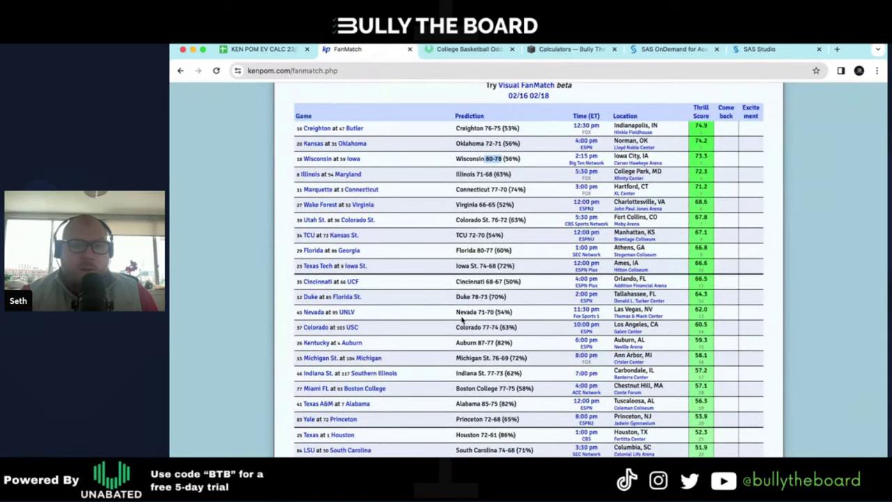
scroll(462, 319, "down", 1)
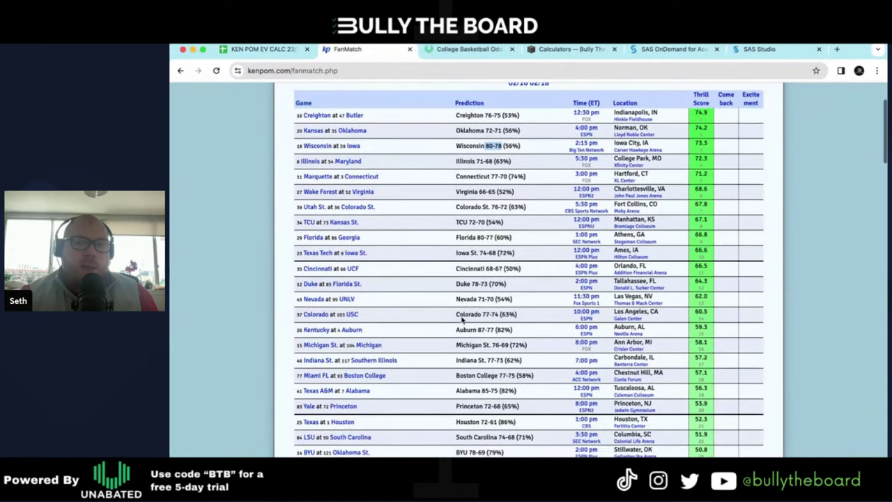
Skim the remaining FanMatch predictions down to the games with low Thrill Scores and return to the start of the list
scroll(461, 319, "down", 20)
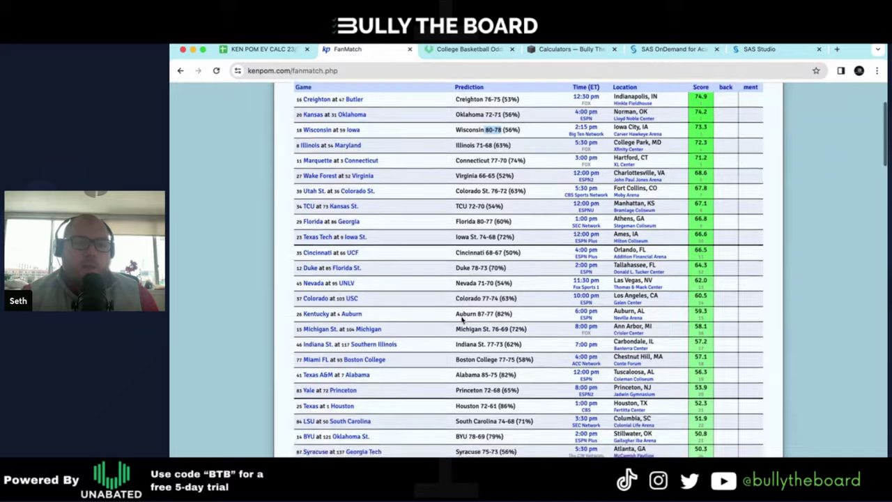
scroll(461, 319, "down", 20)
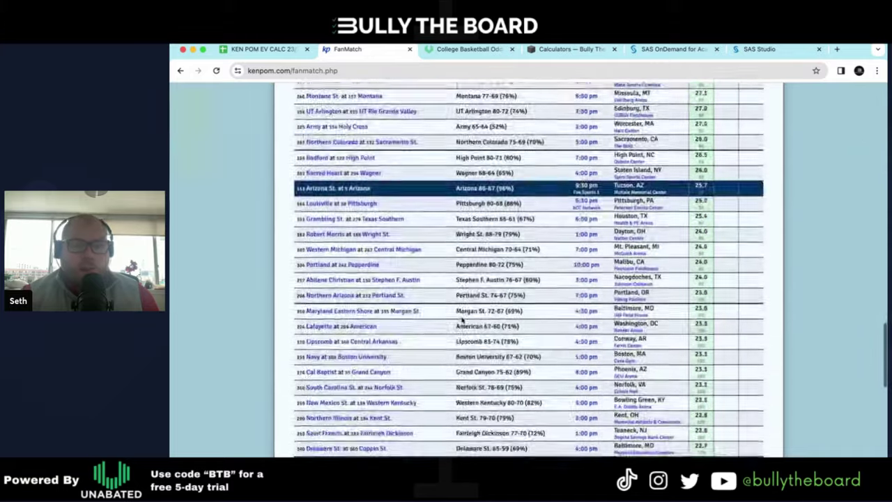
scroll(461, 315, "up", 18)
scroll(462, 315, "up", 20)
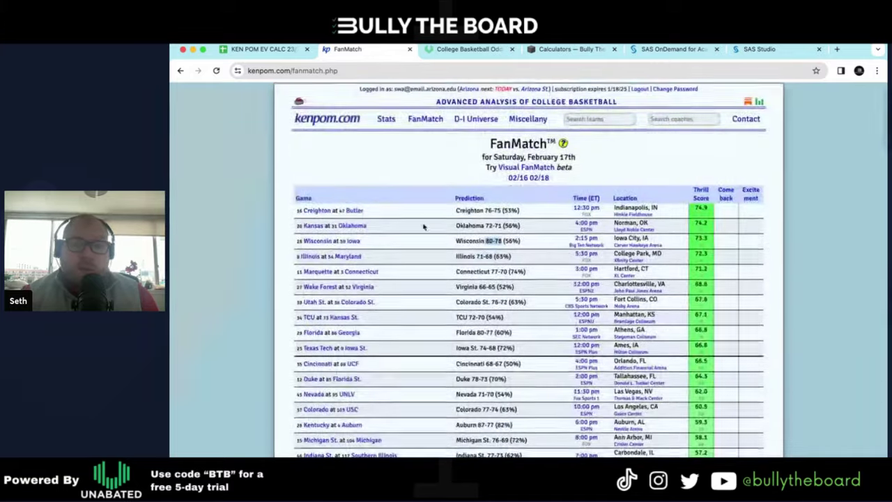
Switch to the KEN POM EV CALC 23/24 spreadsheet and open the sheet listing each bookmaker's point spreads and odds
left_click(243, 49)
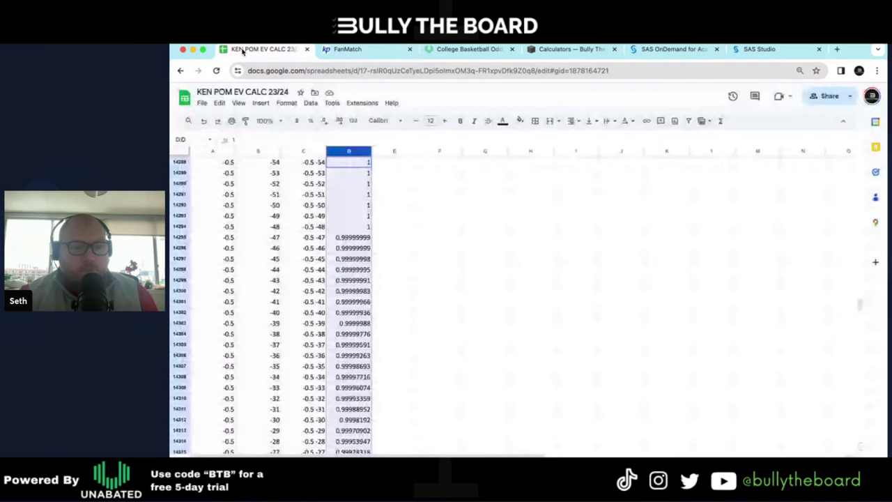
left_click(273, 463)
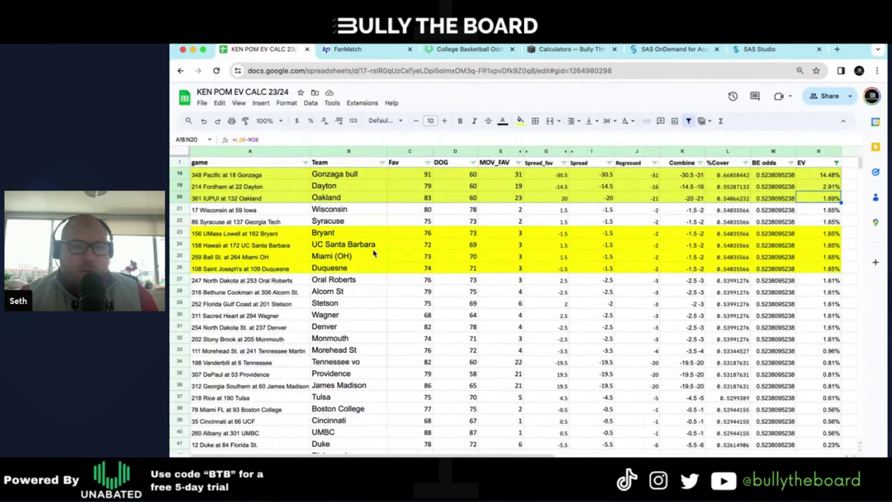
left_click(335, 463)
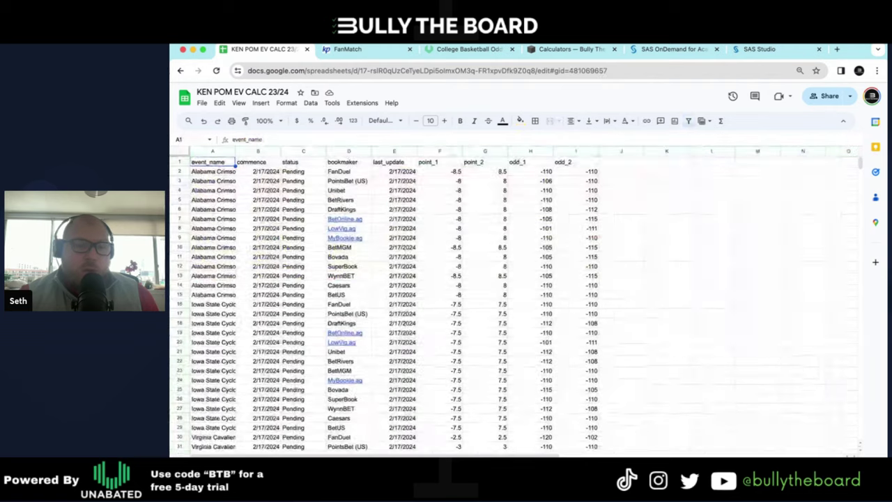
Start the Sports Odds add-on and set it to Basketball: NCAAB with the Points spread market
left_click(332, 103)
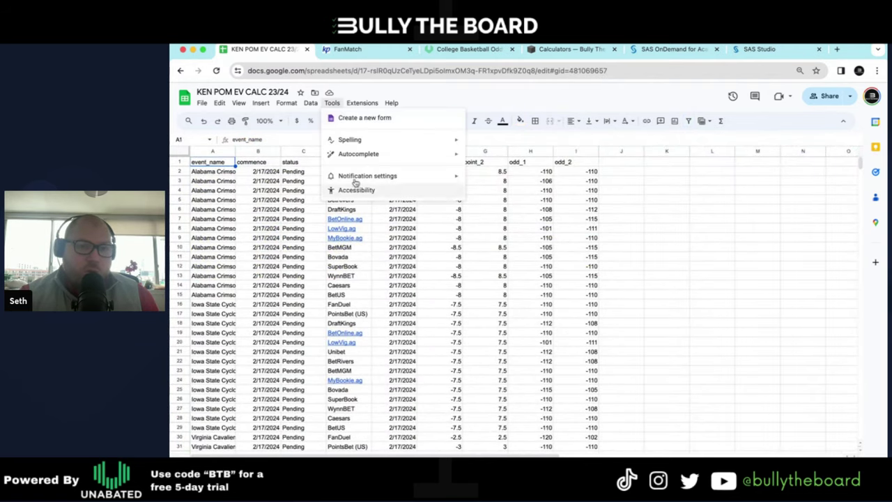
mouse_move(356, 103)
mouse_move(385, 199)
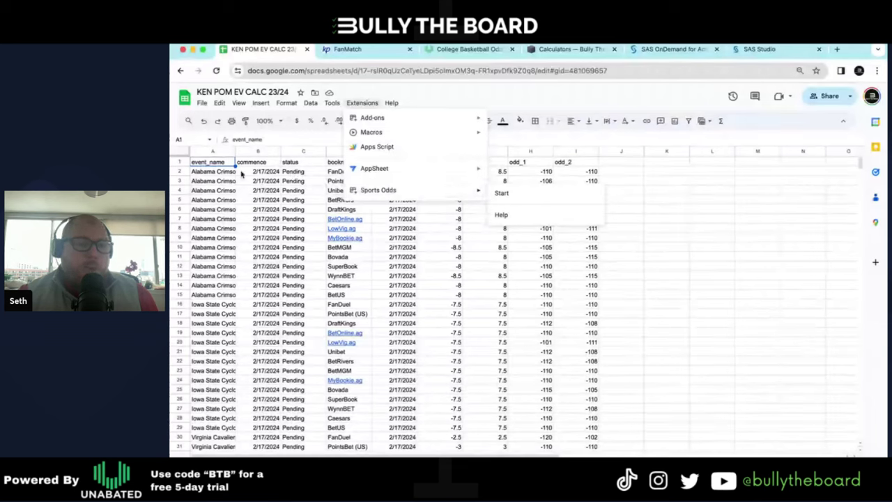
left_click(205, 165)
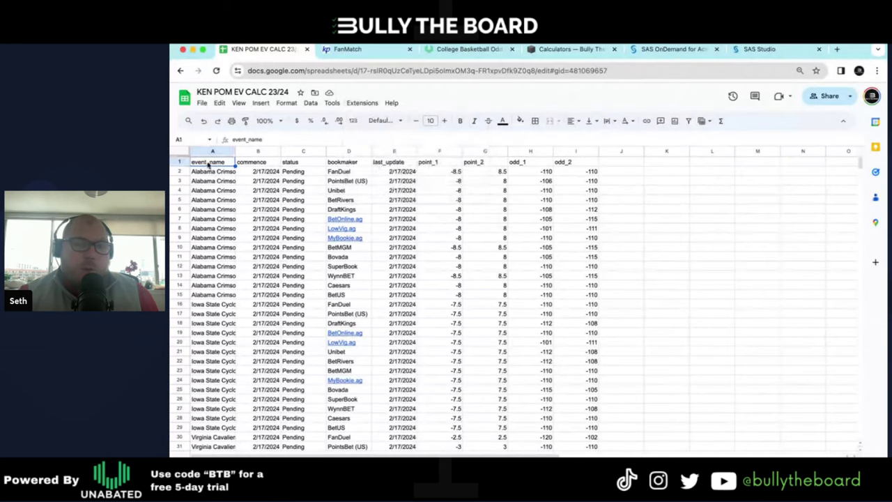
left_click(361, 102)
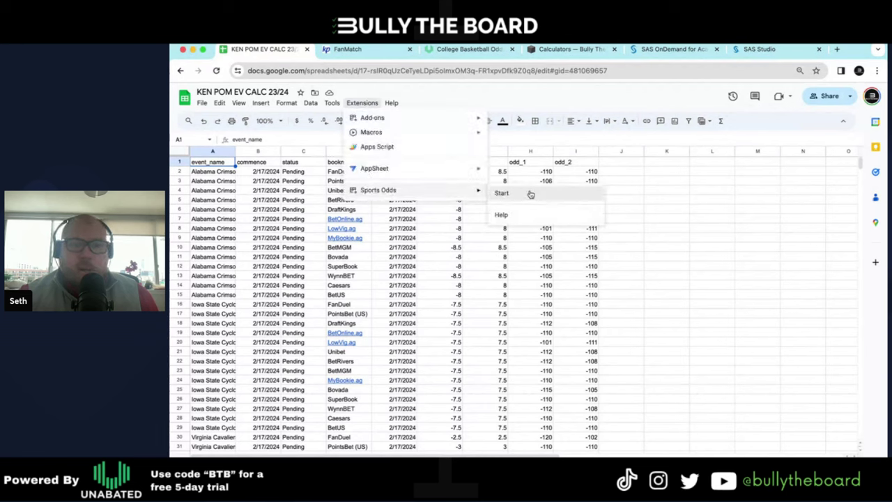
left_click(532, 194)
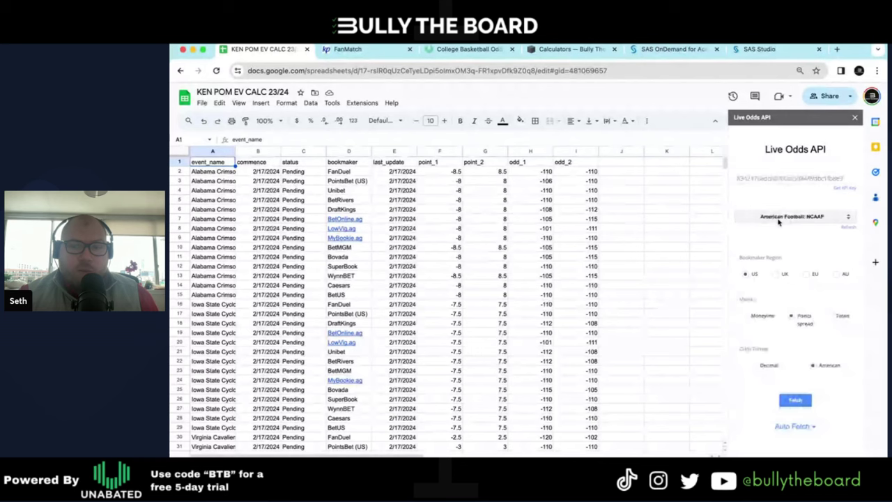
left_click(778, 218)
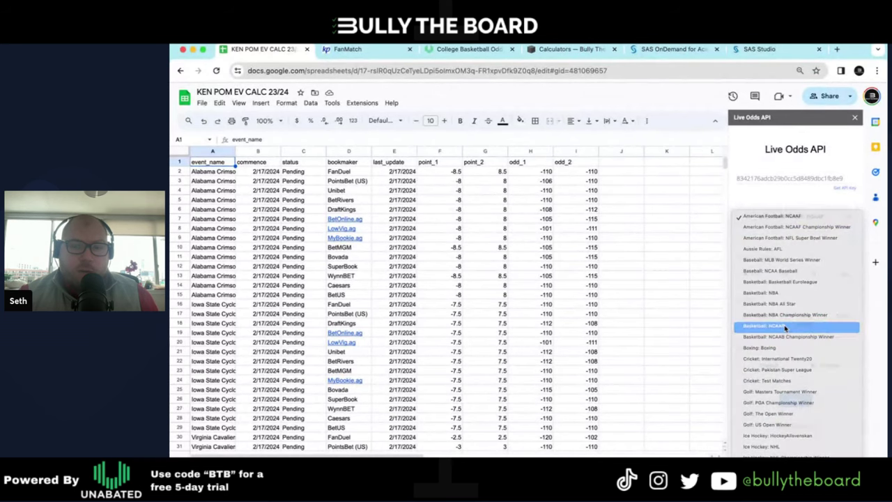
left_click(785, 328)
left_click(791, 316)
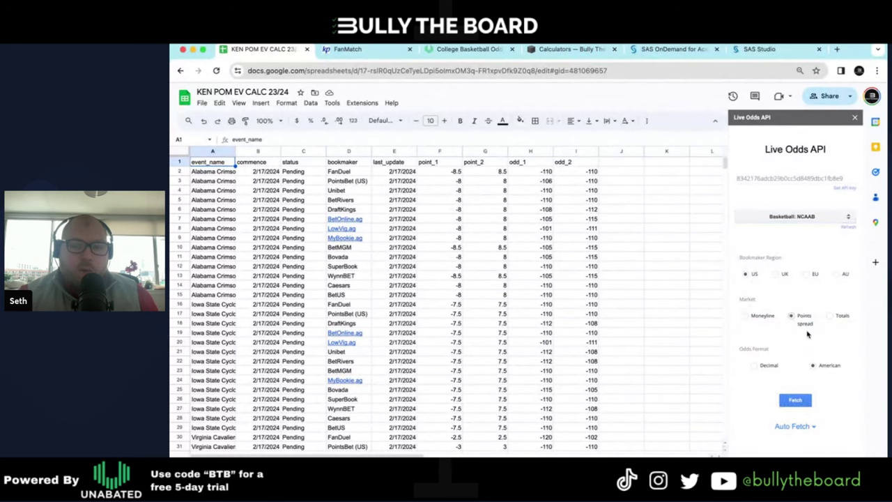
Look through the event, bookmaker, point and odds rows of the bookmaker spreads sheet
left_click(649, 239)
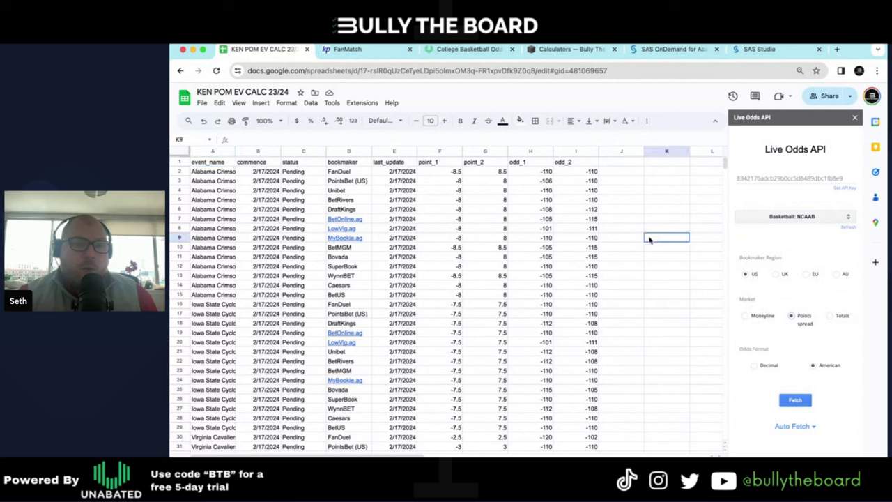
scroll(237, 220, "down", 1)
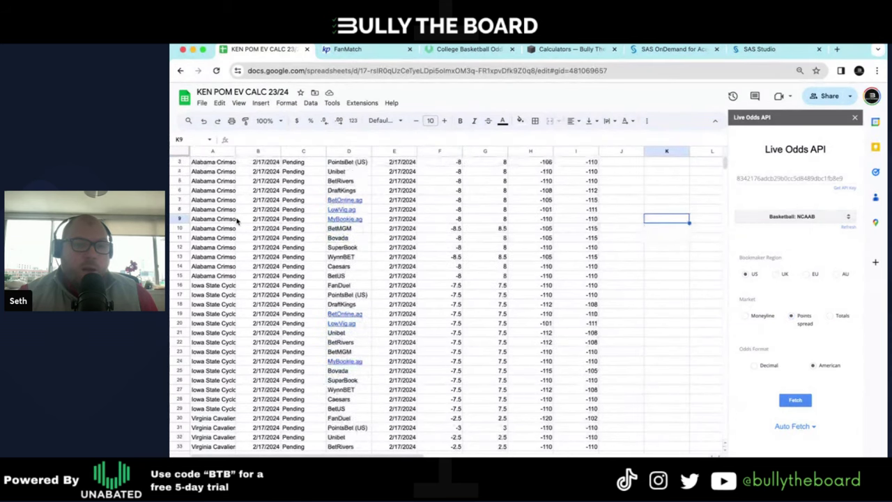
scroll(237, 221, "down", 20)
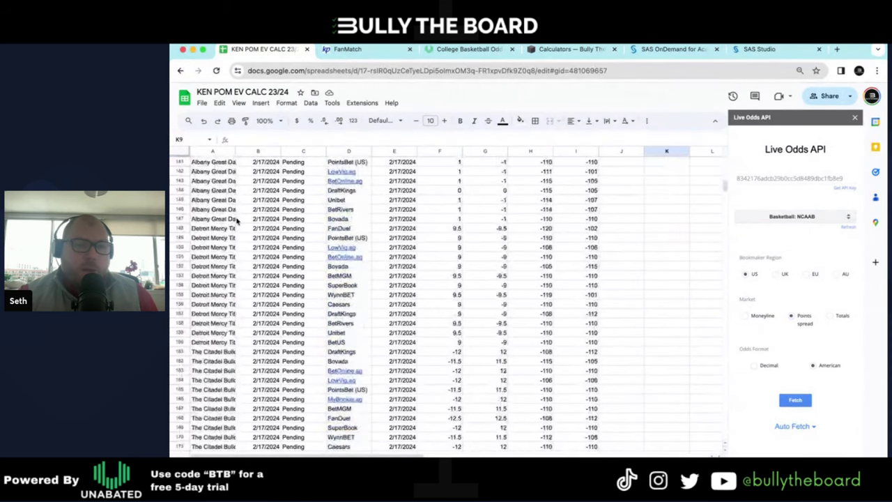
scroll(237, 221, "down", 15)
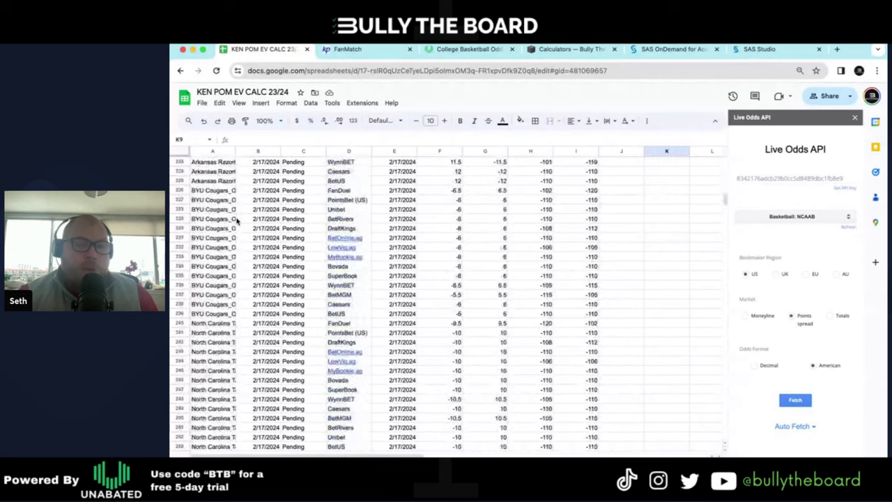
scroll(237, 220, "down", 12)
scroll(305, 282, "down", 13)
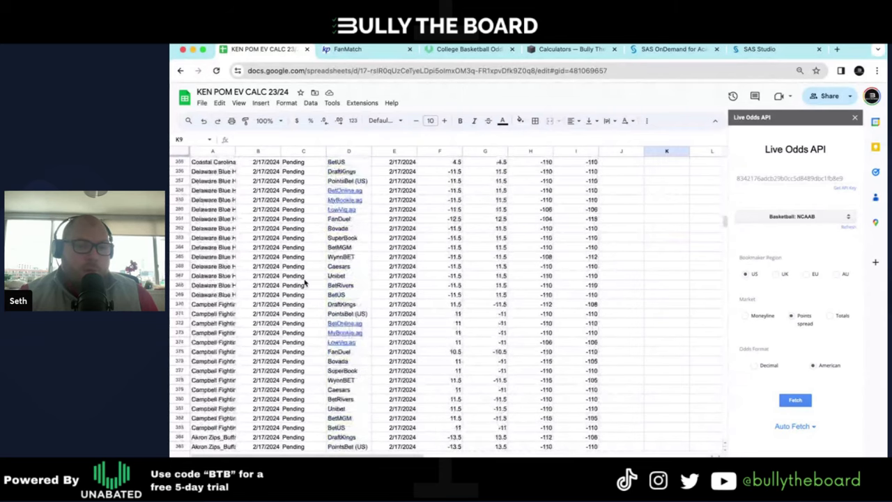
scroll(305, 282, "down", 14)
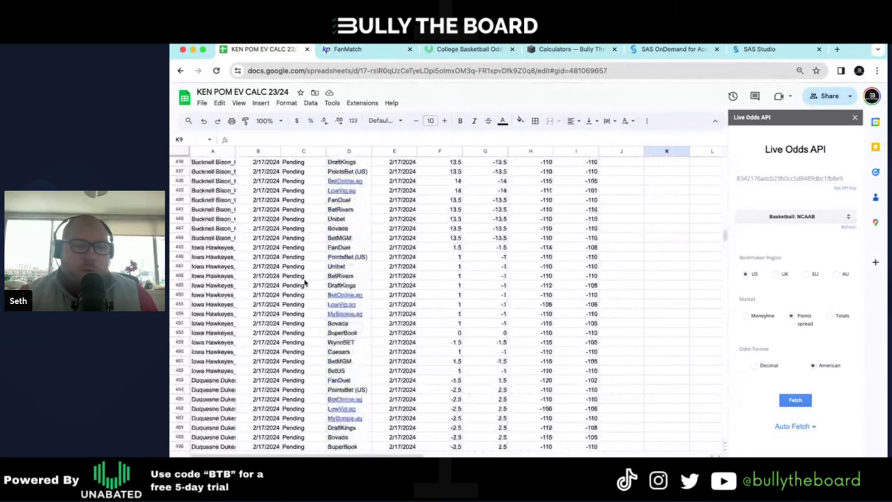
scroll(304, 283, "down", 20)
Return to the favourites EV sheet, inspect the Gonzaga row's Spread_fav lookup formula, and highlight the game, Team, Fav and DOG columns in turn
key("ctrl+shift+Page_Up")
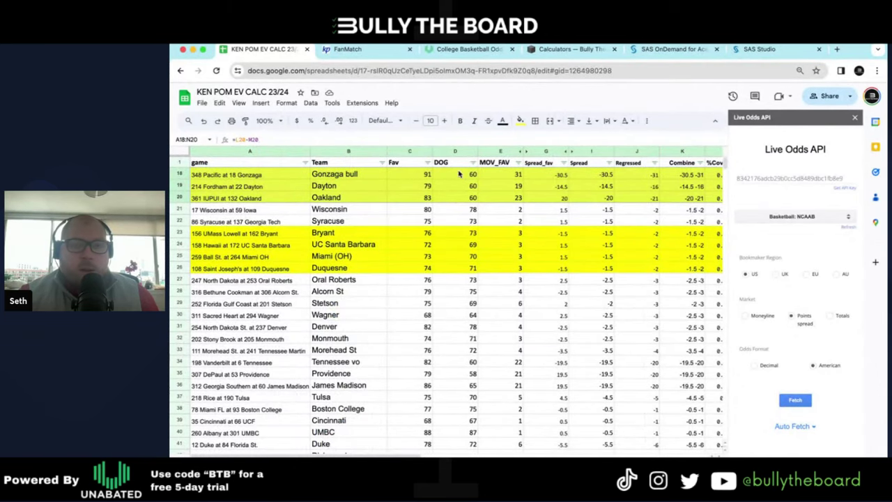
left_click(561, 174)
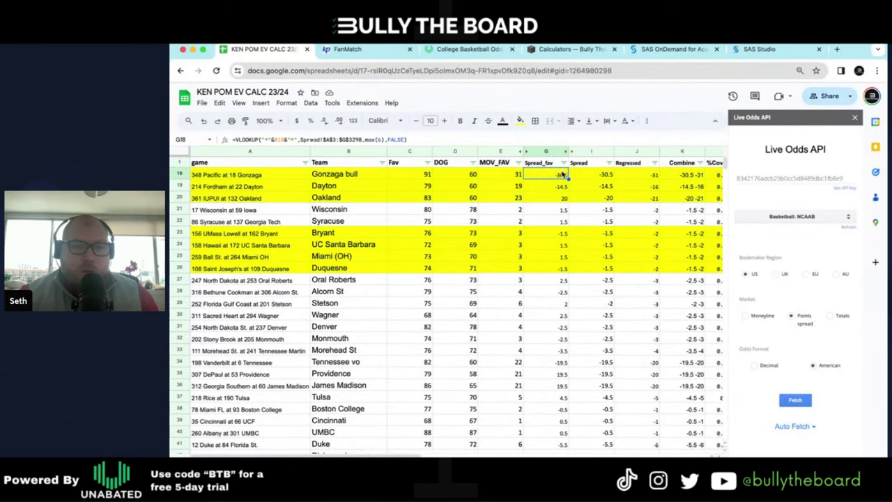
left_click(257, 151)
left_click(352, 151)
left_click(397, 152)
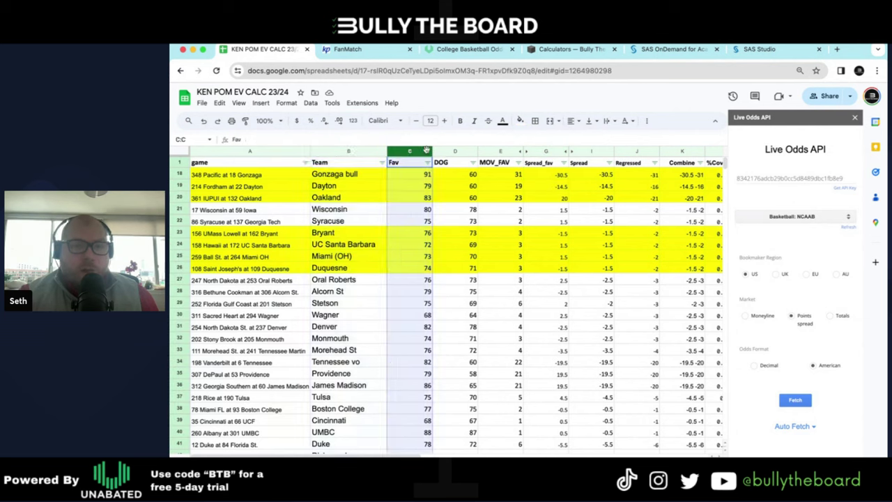
left_click(457, 151)
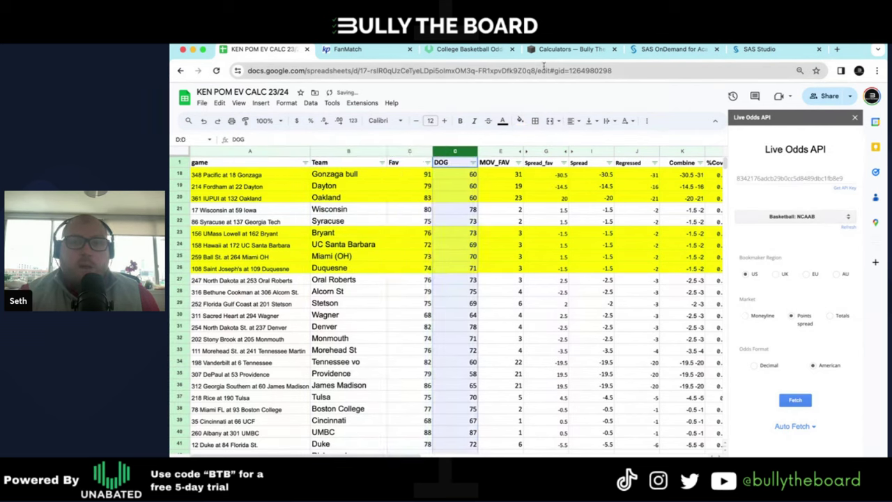
Open the KenPom Value page of the Bully The Board site and look over the favourites table with its EV values
left_click(841, 50)
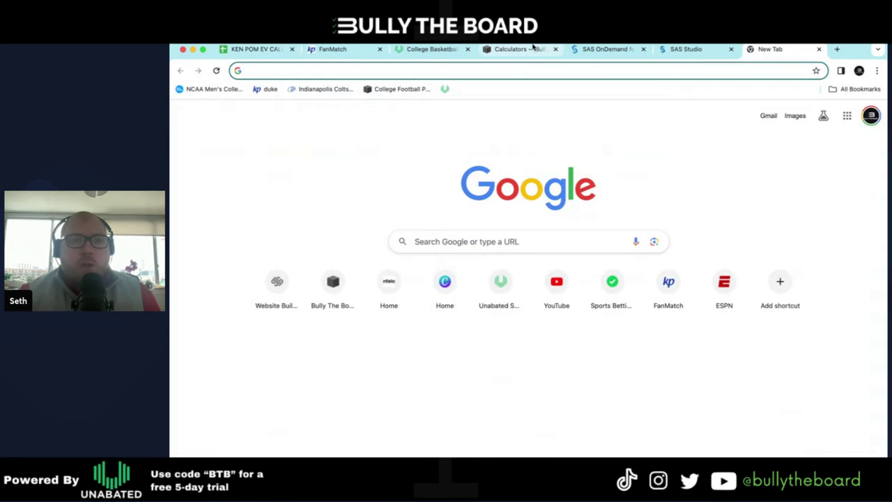
left_click(529, 50)
scroll(418, 118, "up", 2)
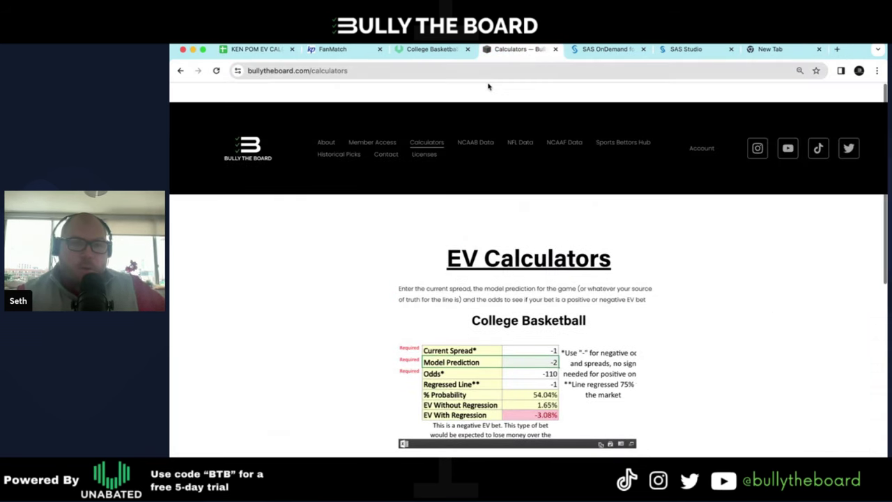
mouse_move(483, 126)
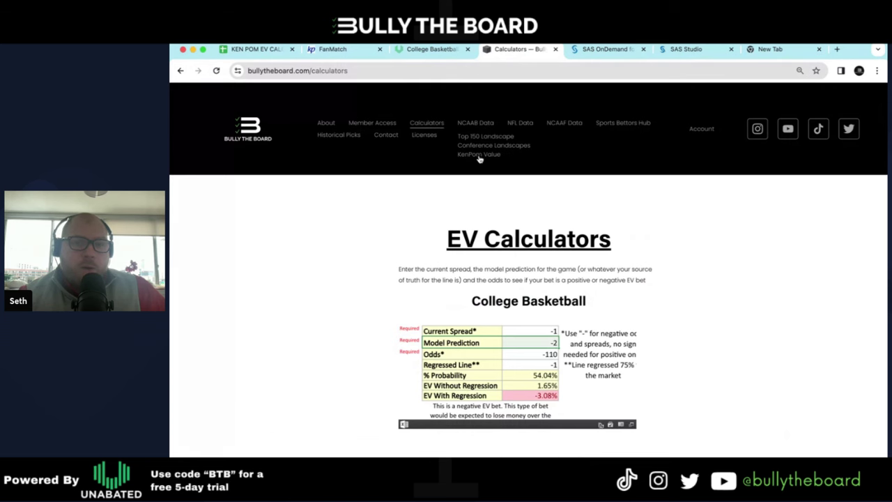
left_click(479, 155)
scroll(537, 201, "down", 1)
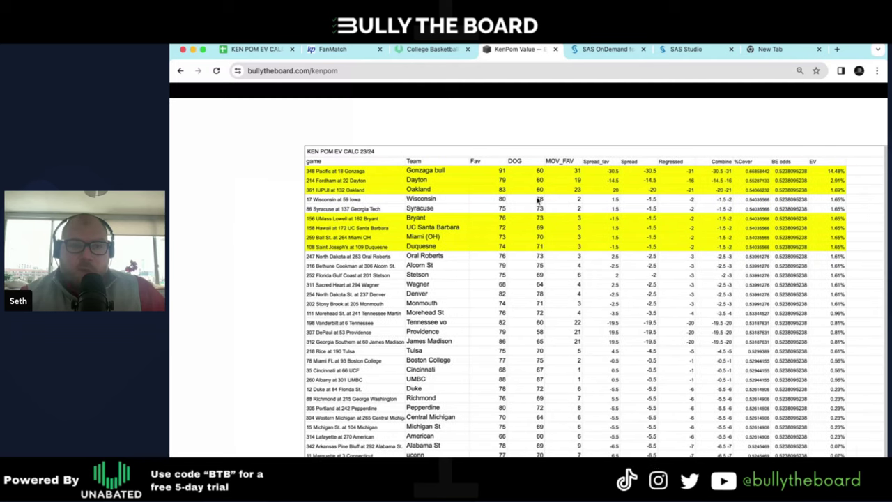
scroll(538, 200, "down", 3)
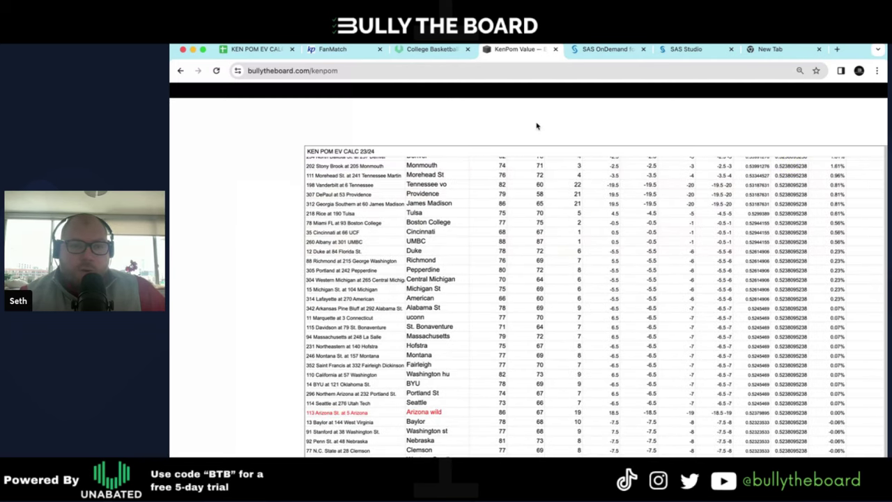
Switch the embedded table to the underdog spread sheet, review its spreads and EV values, and return to the favourites sheet
scroll(536, 126, "down", 5)
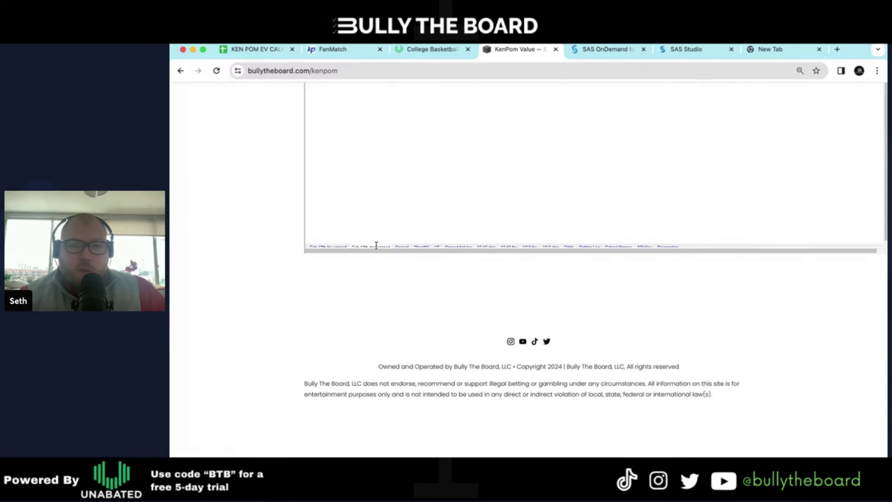
scroll(438, 219, "up", 5)
scroll(504, 280, "right", 5)
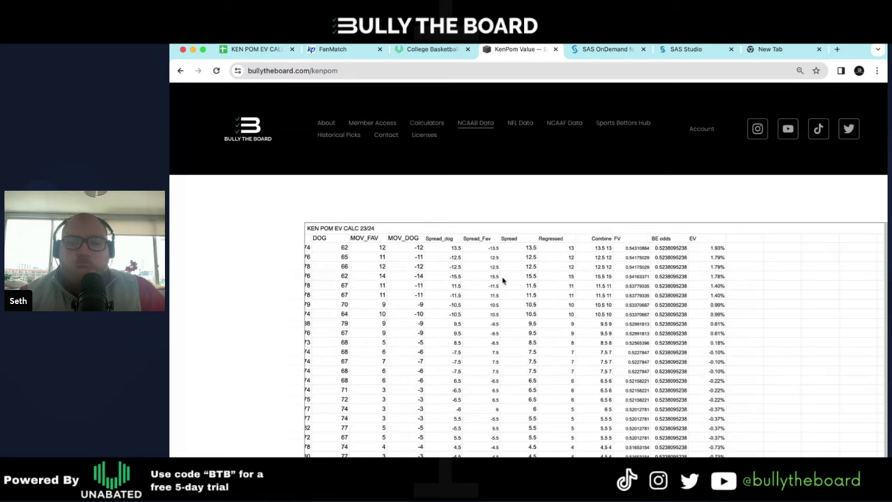
scroll(504, 280, "left", 5)
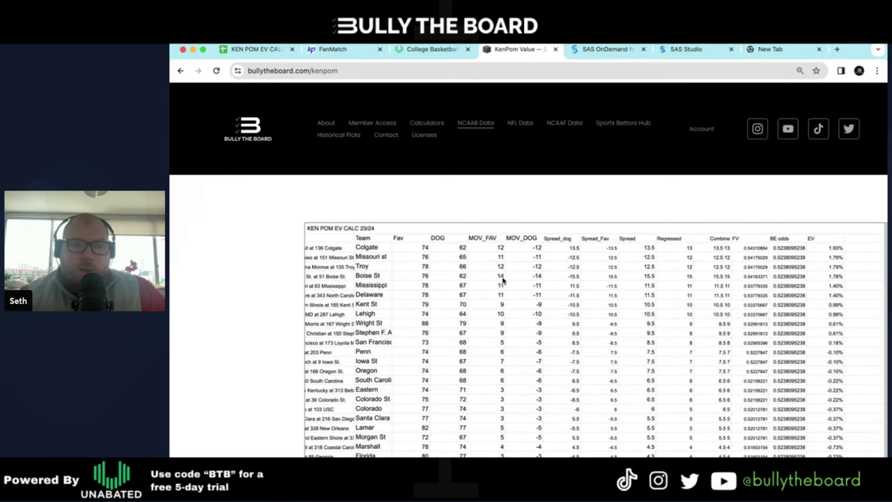
scroll(519, 292, "right", 1)
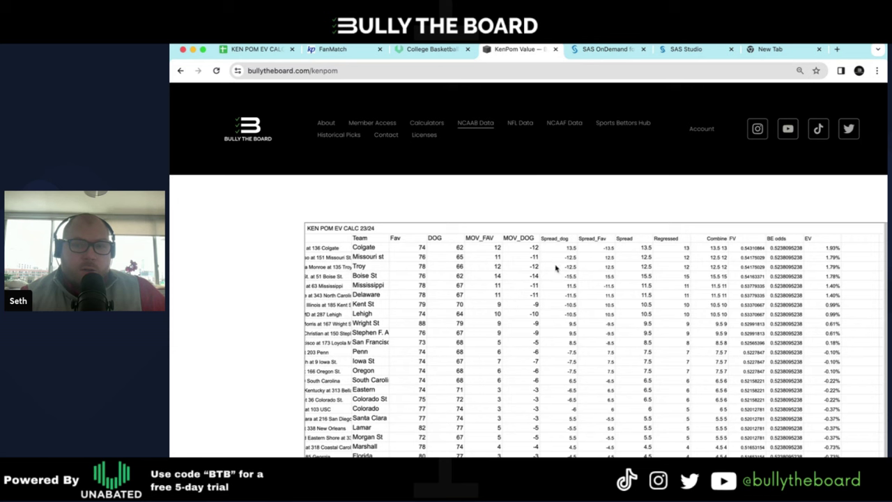
scroll(389, 237, "down", 3)
scroll(358, 255, "up", 3)
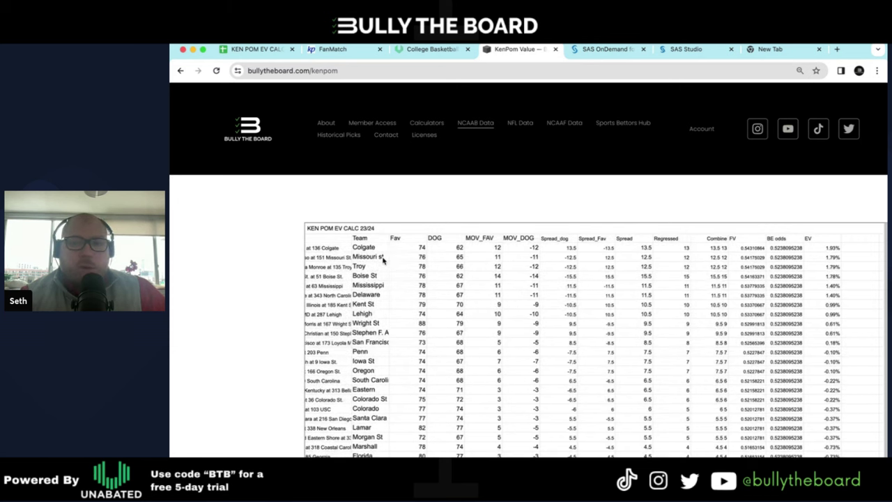
scroll(335, 268, "down", 5)
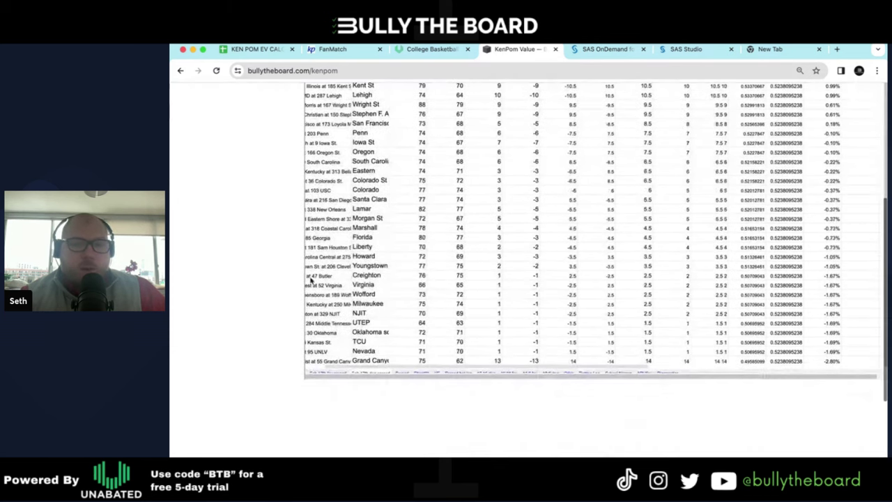
left_click(329, 373)
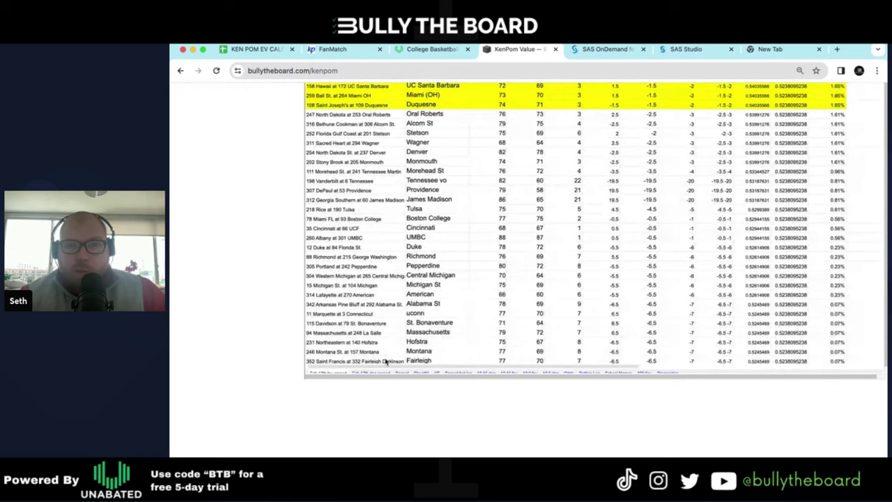
Go back to the start of the embedded favourites table and review the EV values of the highlighted rows
scroll(385, 361, "up", 4)
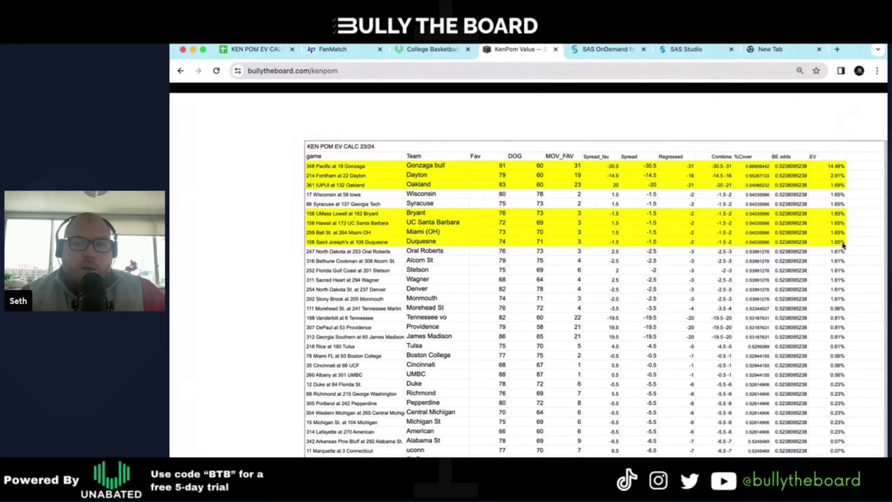
double_click(808, 250)
left_click_drag(807, 248, 817, 242)
left_click(817, 242)
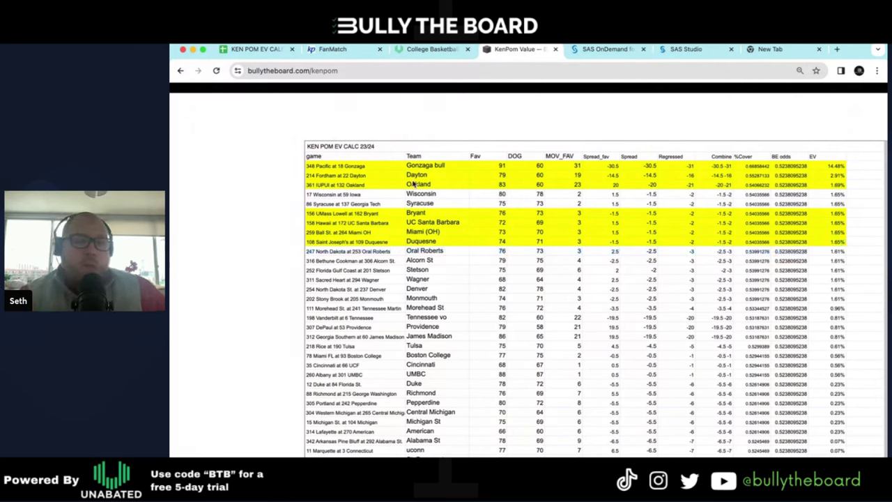
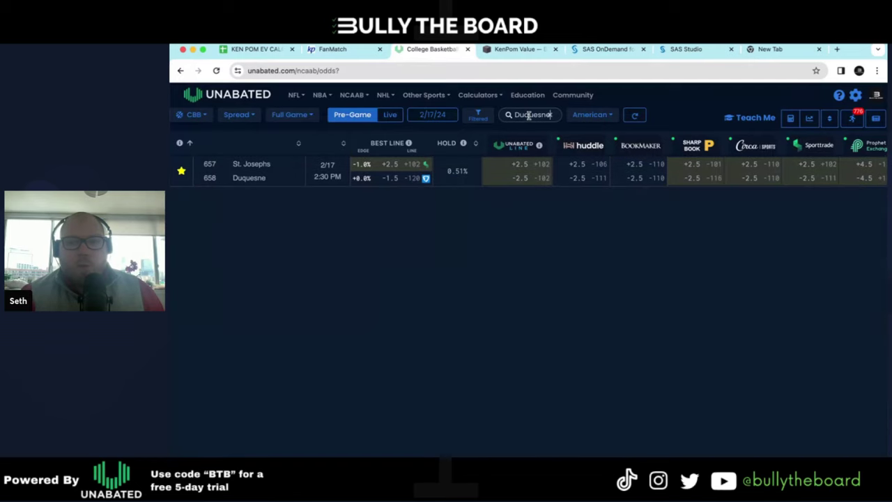
On the Unabated odds screen, review the Duquesne spread's line history at Circa, BookMaker, Sharp Book, and Circa again
scroll(729, 180, "right", 1)
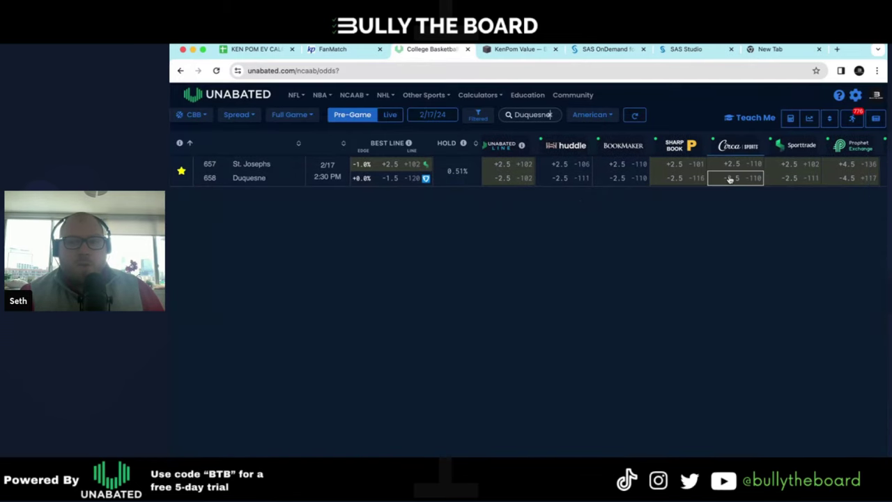
left_click(729, 179)
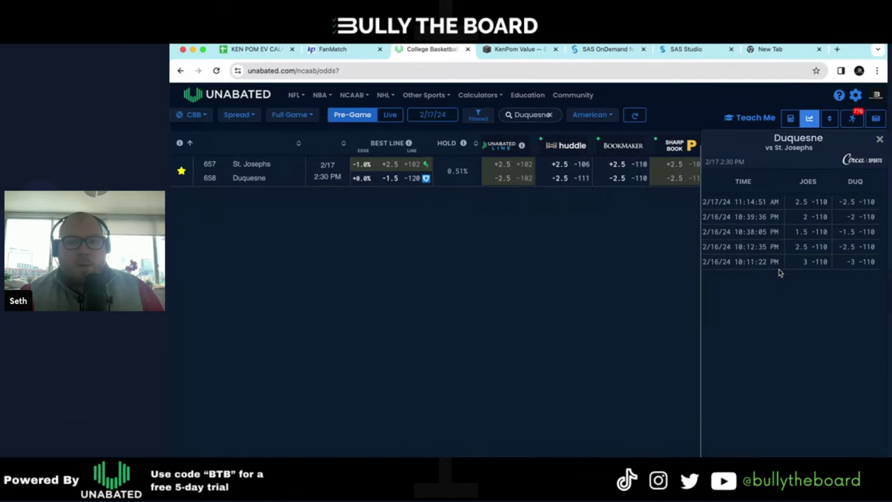
left_click(662, 181)
scroll(786, 350, "down", 10)
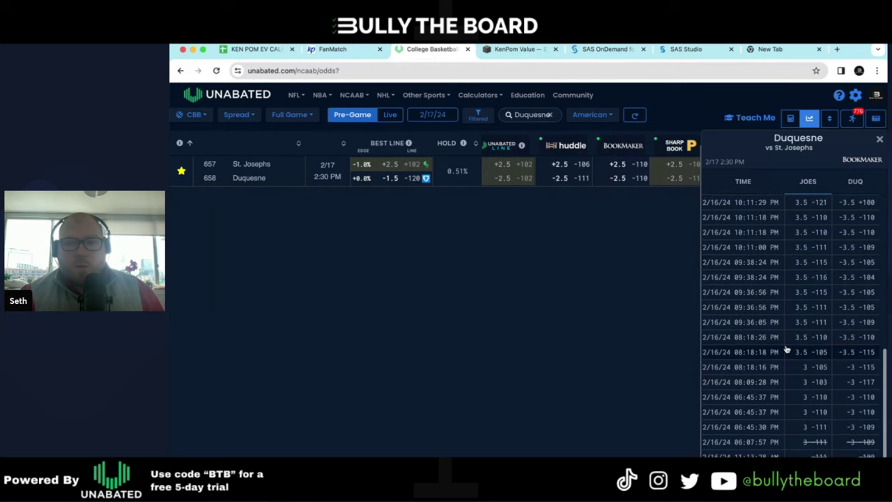
scroll(787, 350, "up", 2)
scroll(619, 183, "right", 2)
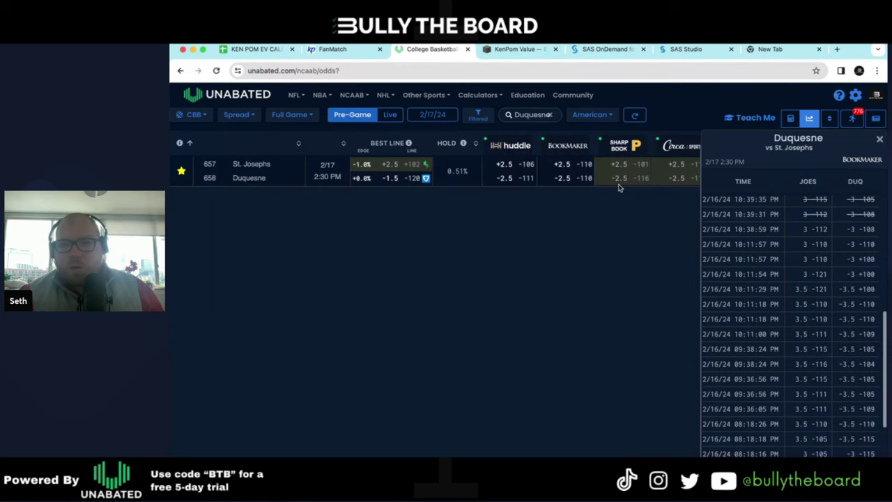
left_click(619, 182)
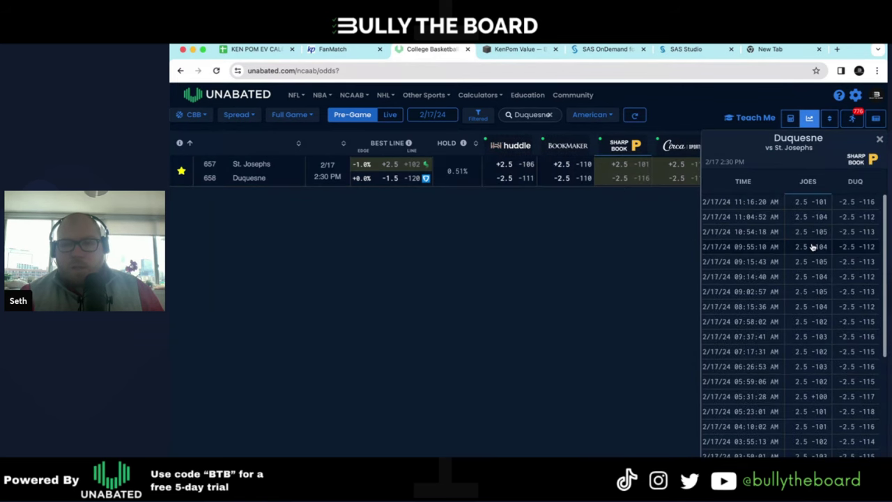
scroll(805, 276, "down", 5)
left_click(675, 180)
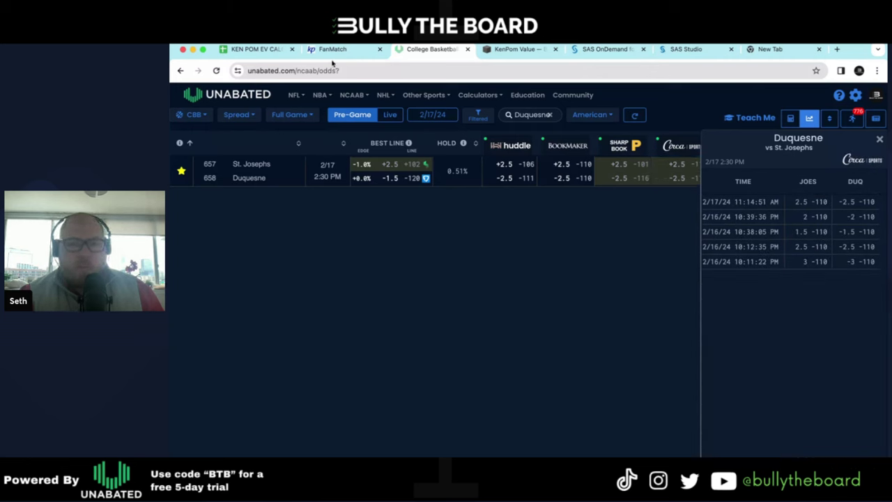
Switch to the KEN POM EV CALC spreadsheet, select the Duquesne team cell, and search the bookmaker spreads sheet for Duquesne
left_click(252, 49)
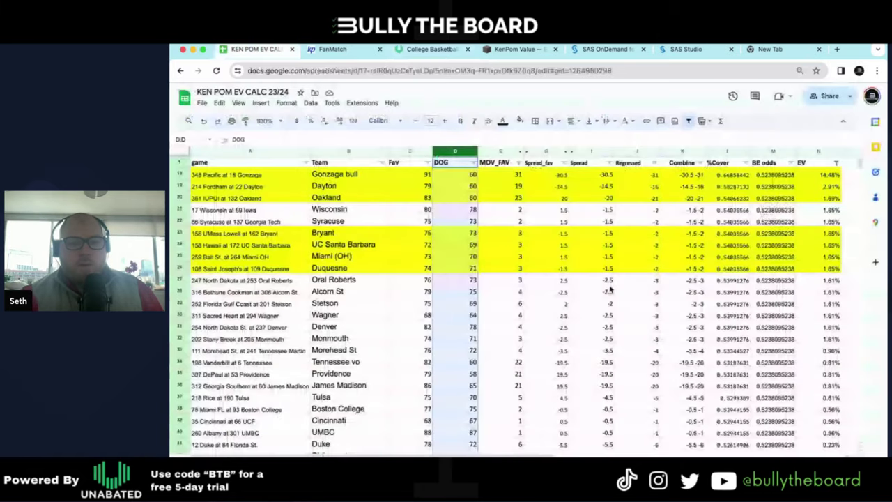
left_click(362, 268)
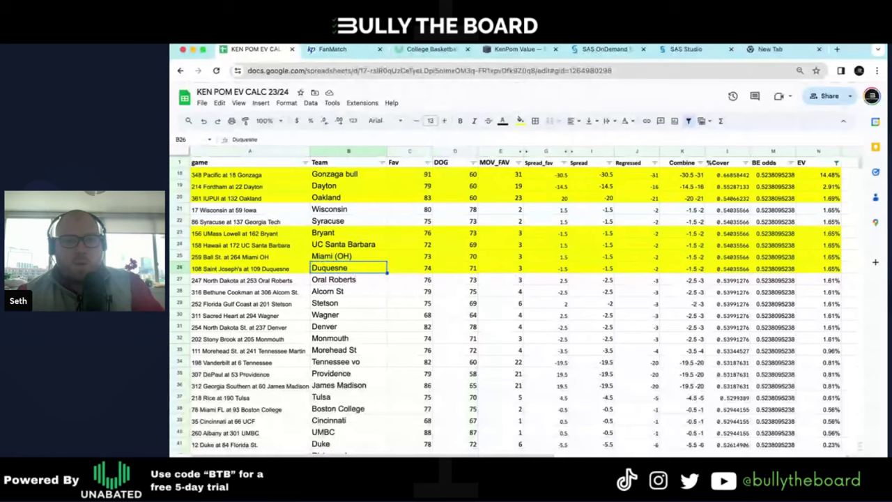
key("ctrl+shift+Page_Down")
key("ctrl+f")
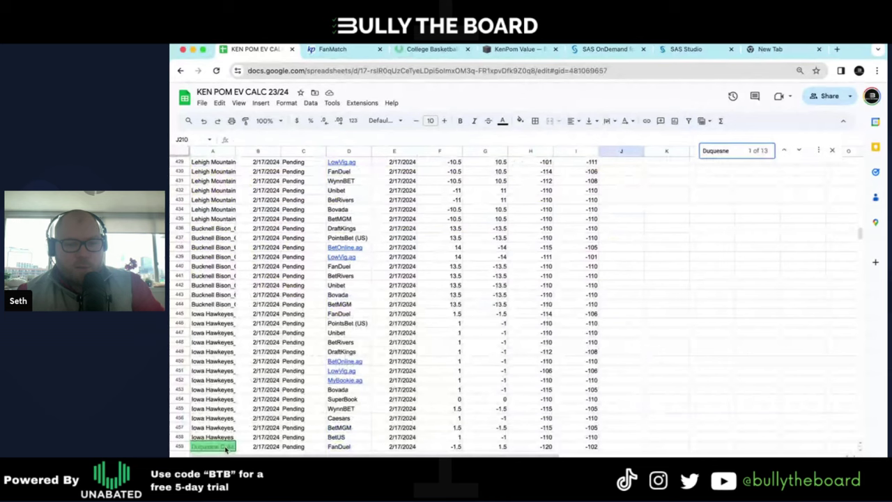
Compare FanDuel's Duquesne points and odds with the other bookmakers' rows, and return to the Duquesne row of the favourites EV sheet
scroll(421, 431, "down", 1)
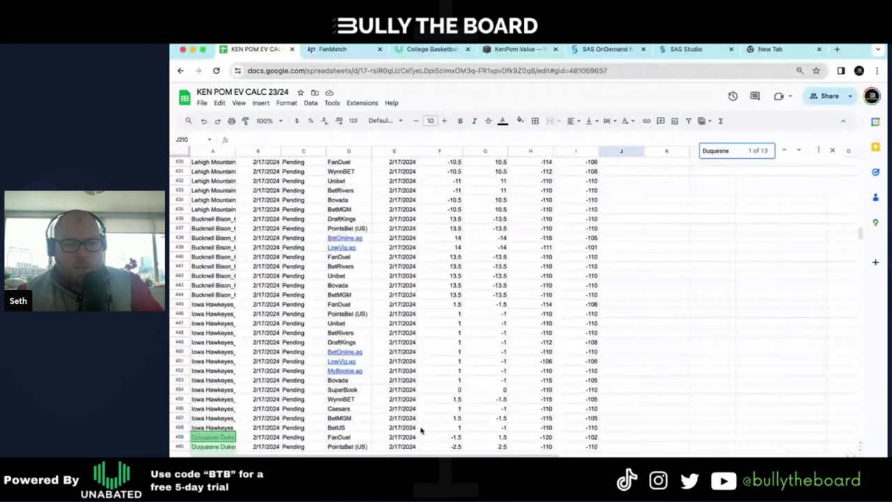
scroll(421, 430, "down", 2)
left_click_drag(496, 418, 449, 419)
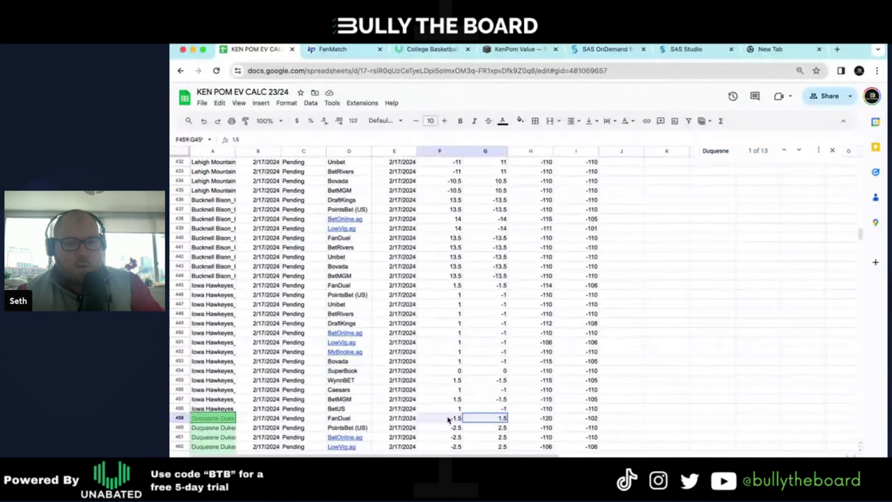
scroll(471, 422, "down", 3)
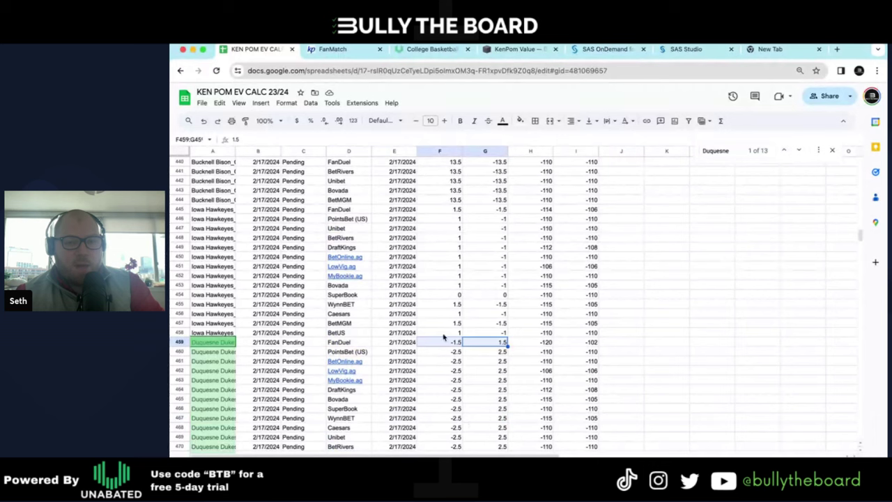
left_click(546, 342)
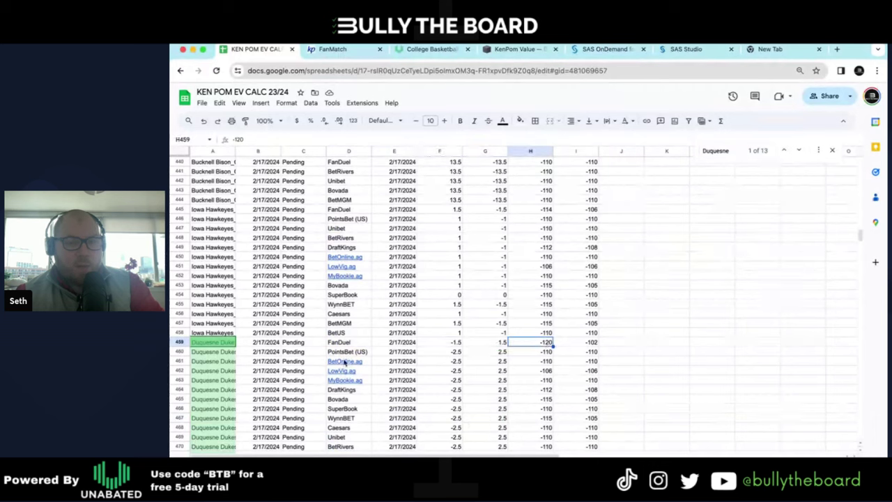
scroll(472, 390, "down", 2)
scroll(455, 418, "down", 1)
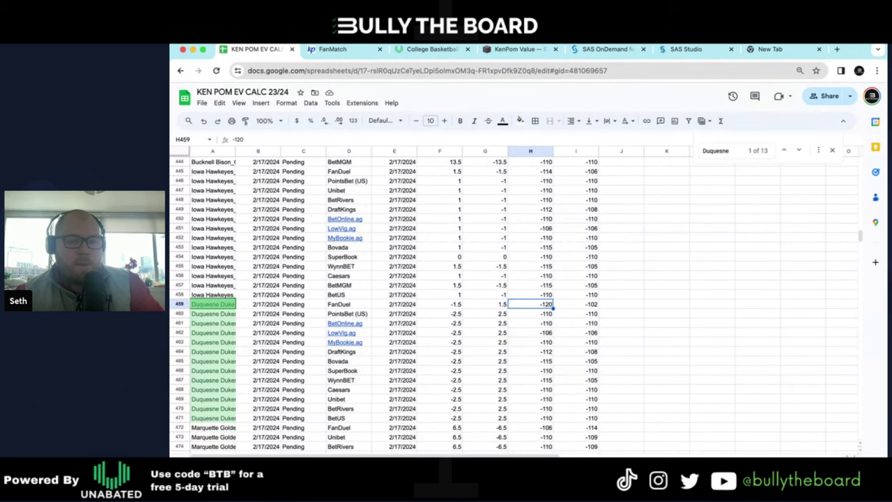
left_click(301, 453)
key("Return")
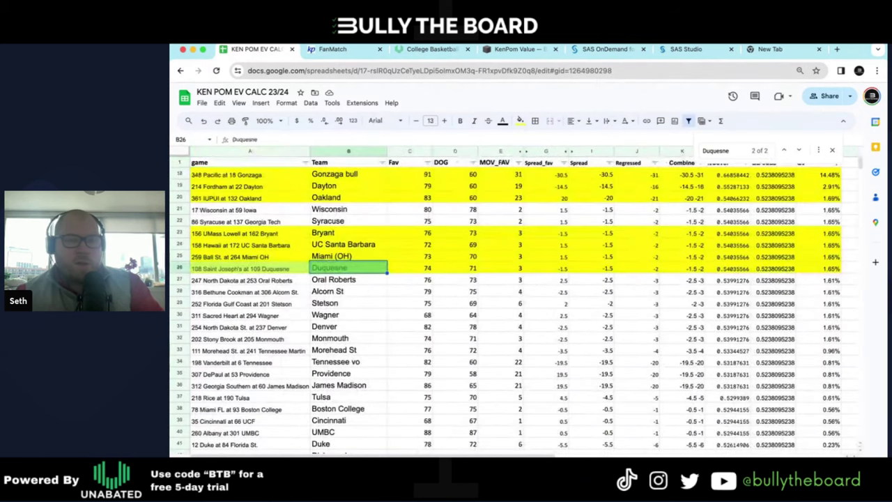
Switch to the Unabated odds screen and compare FanDuel's St. Josephs–Duquesne spread with the other sportsbooks' lines
left_click(427, 49)
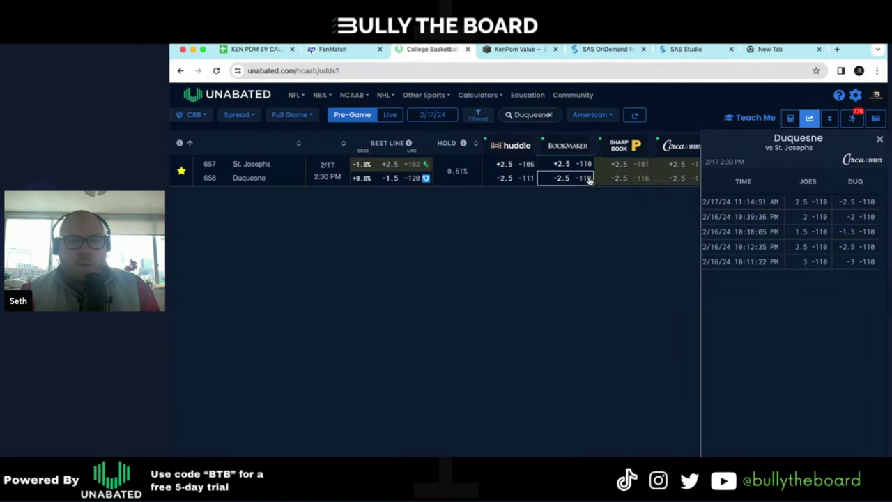
scroll(613, 177, "right", 1)
scroll(631, 178, "right", 5)
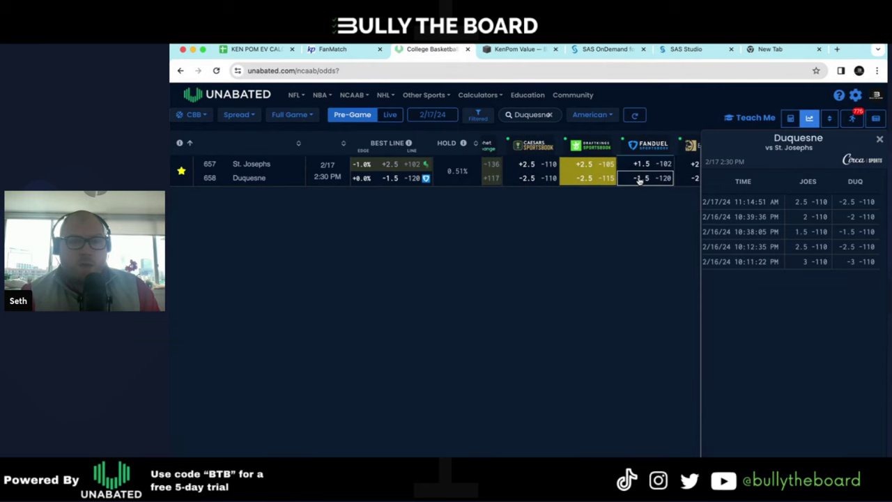
scroll(667, 180, "right", 2)
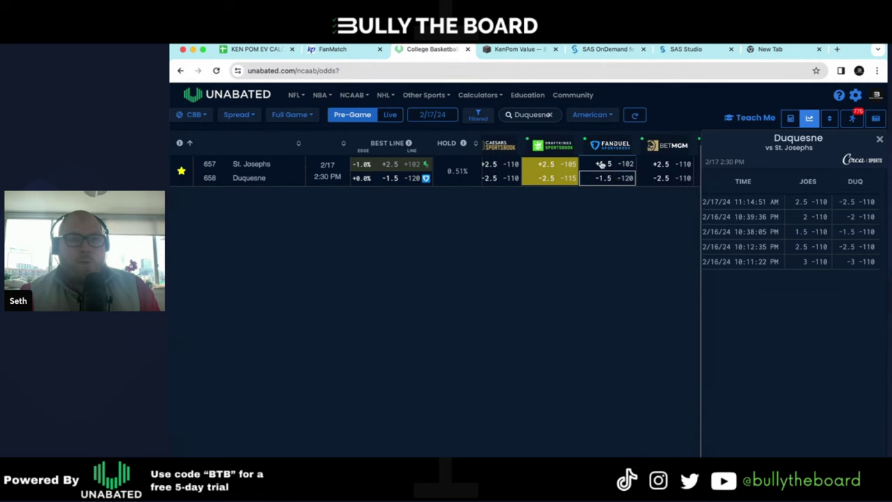
Return to the KEN POM EV CALC spreadsheet and inspect the Duquesne row's Combine, Spread and Regressed formulas
left_click(258, 49)
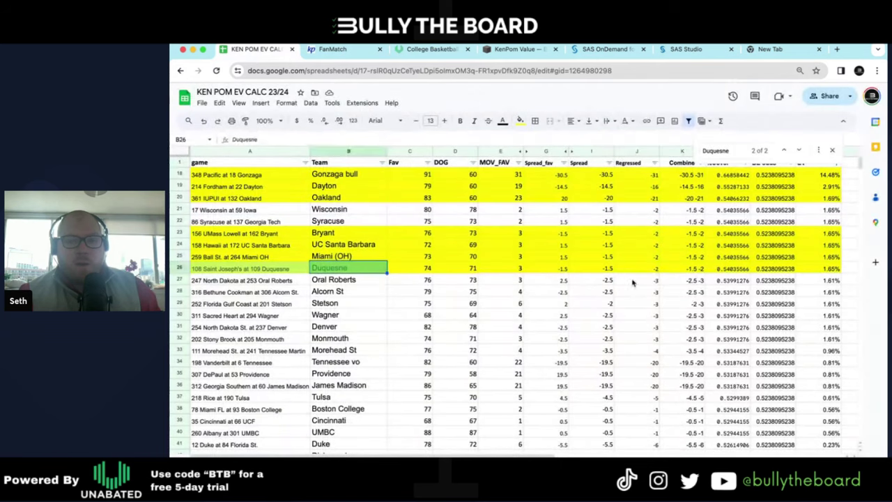
left_click(685, 270)
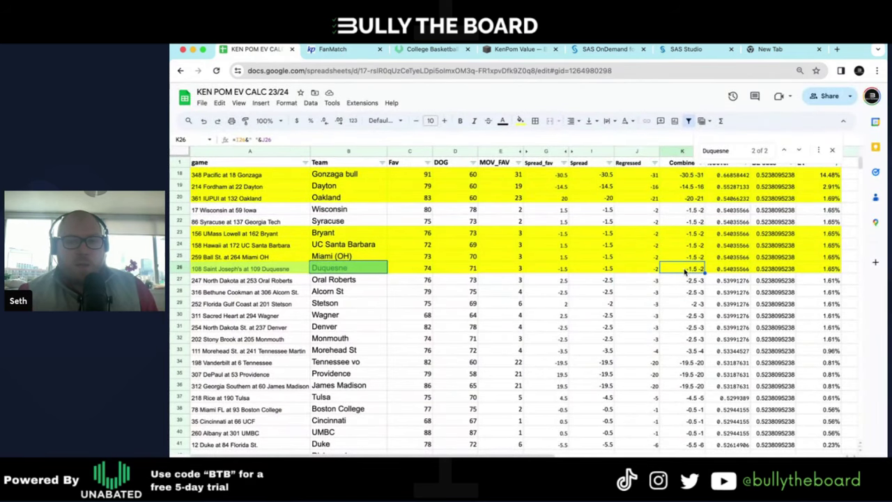
left_click(587, 269)
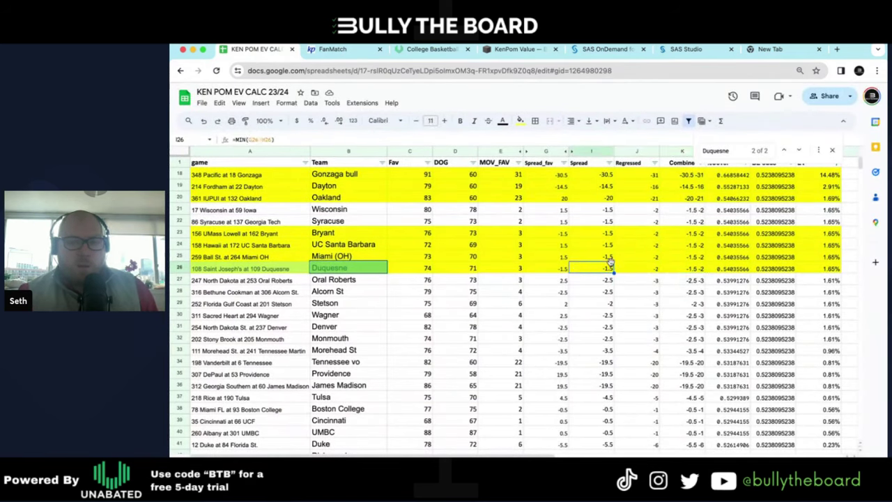
left_click(655, 271)
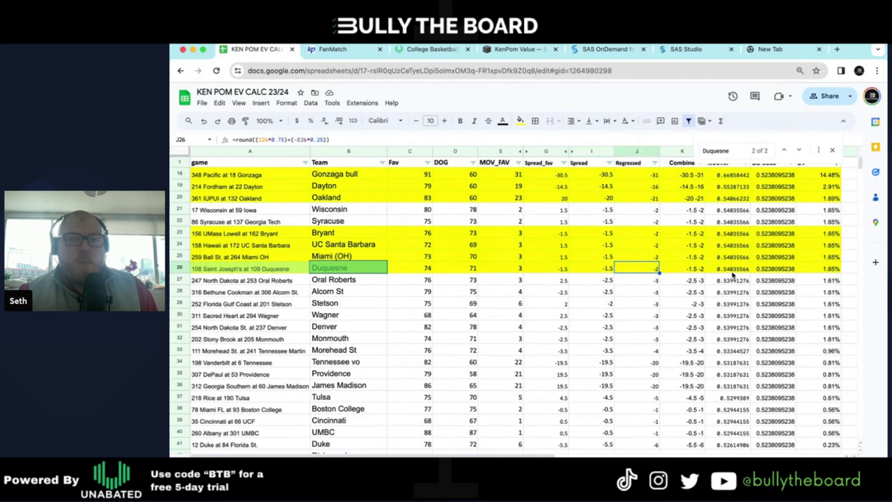
Try =120/220 as the Duquesne row's BE odds formula, check the row's EV formula, and undo the change
left_click(766, 269)
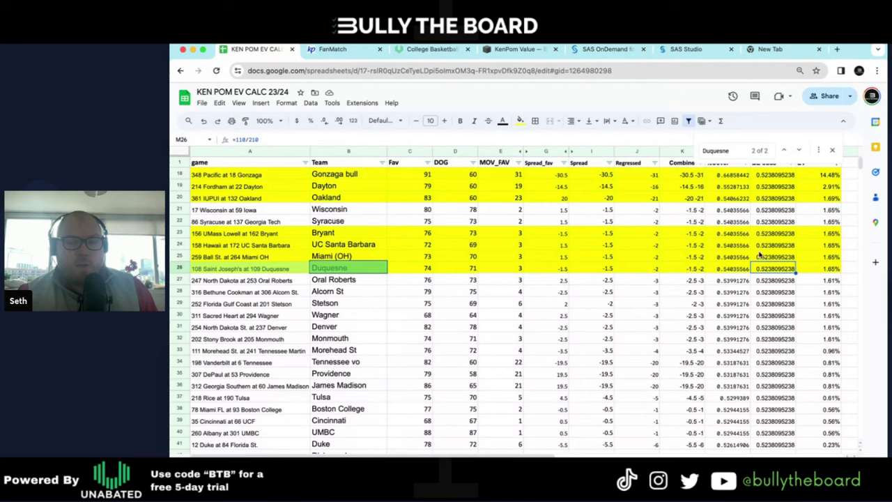
double_click(241, 138)
type("12")
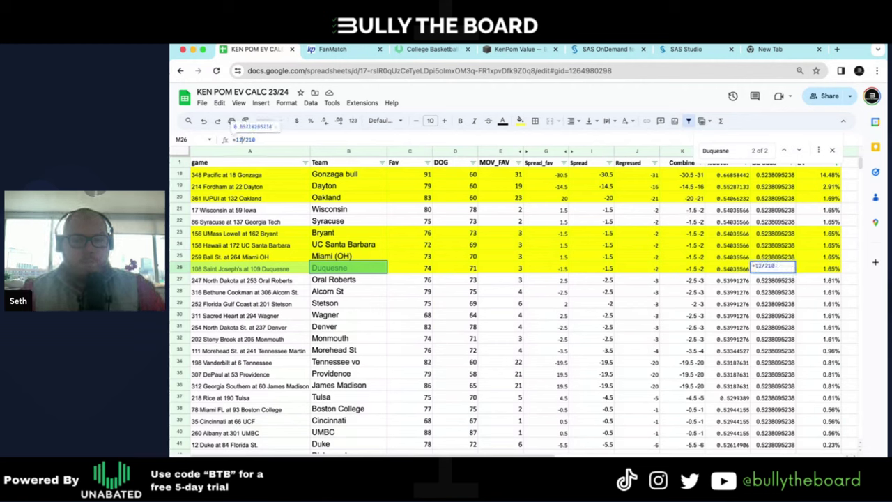
type("0")
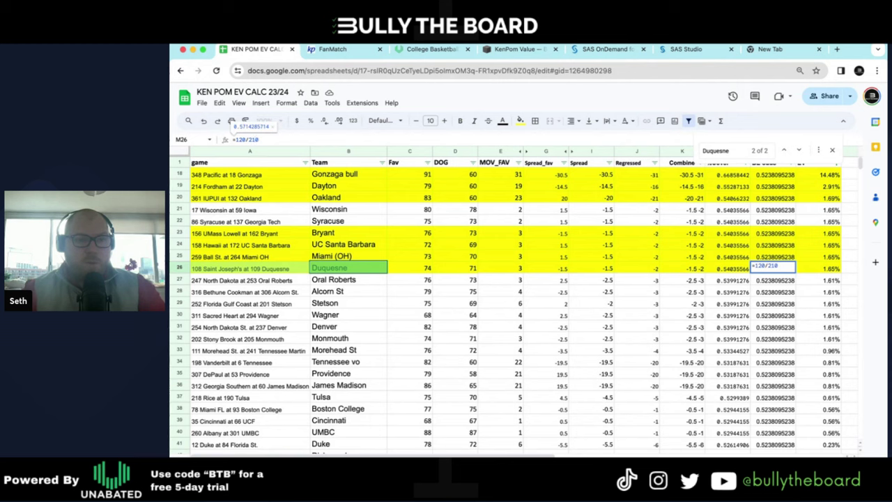
key("Return")
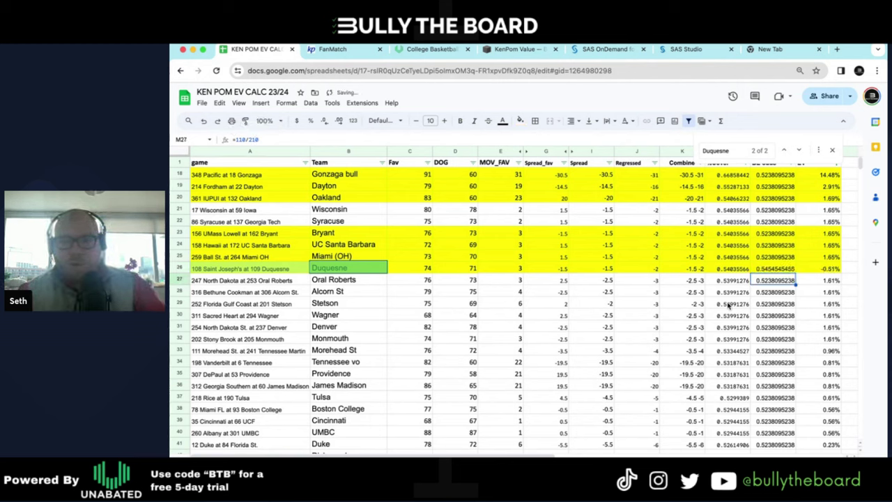
left_click(767, 270)
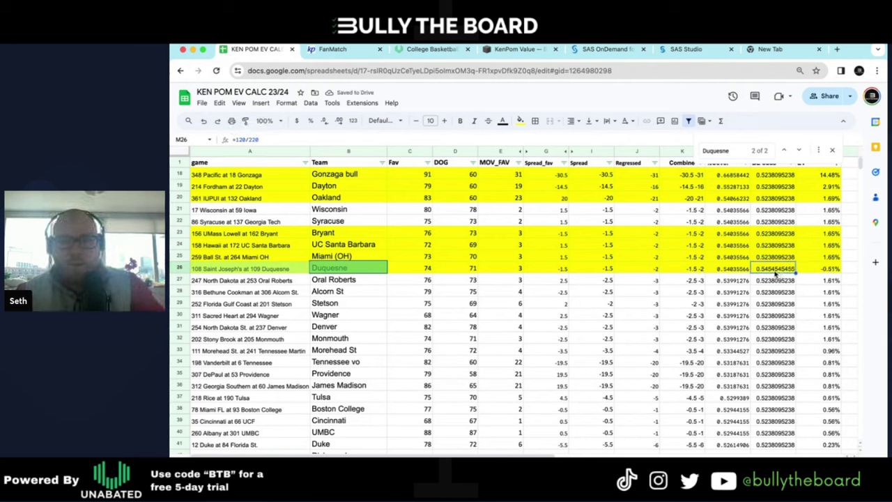
left_click(829, 272)
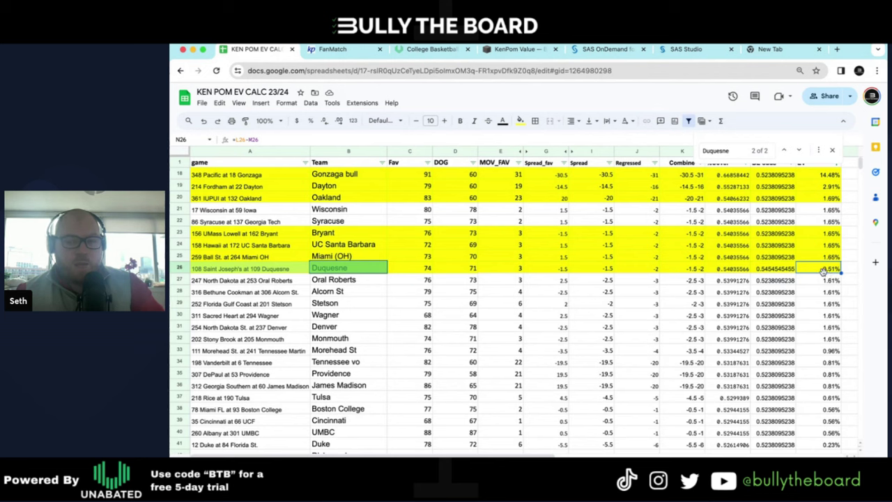
key("super+z")
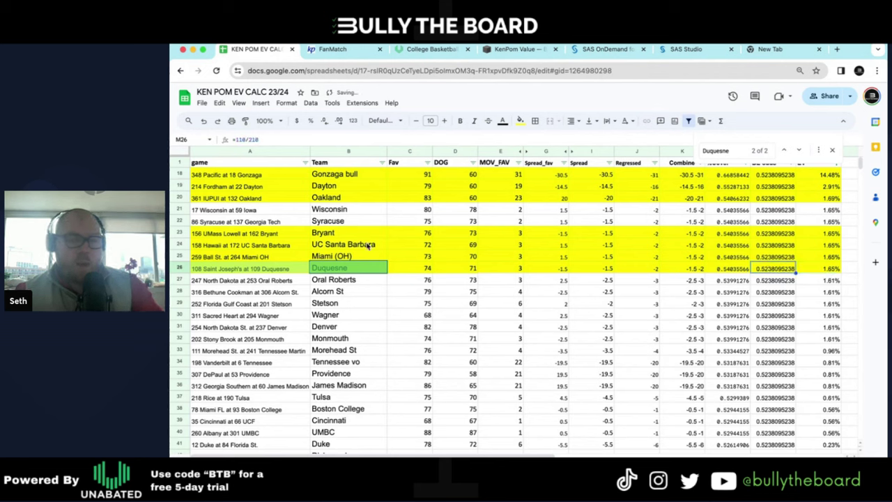
Select the Miami (OH) row, switch to the Unabated odds screen and clear the Duquesne search and its line history
left_click(179, 269)
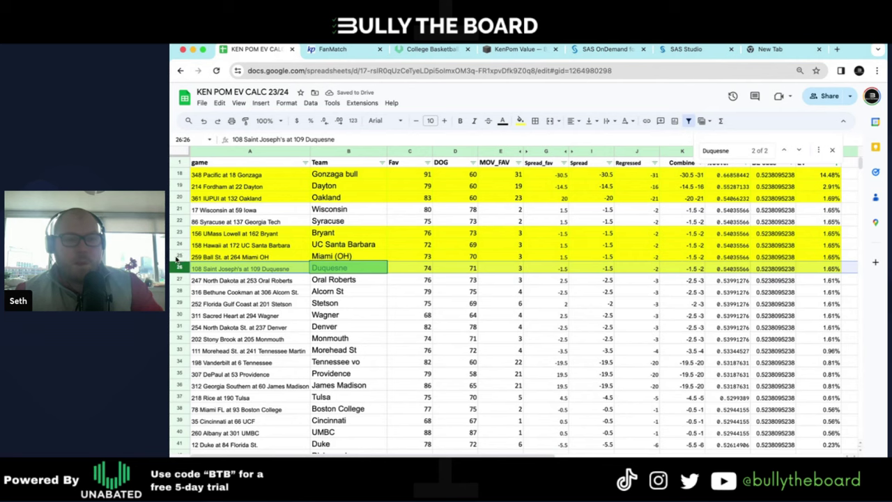
left_click(179, 256)
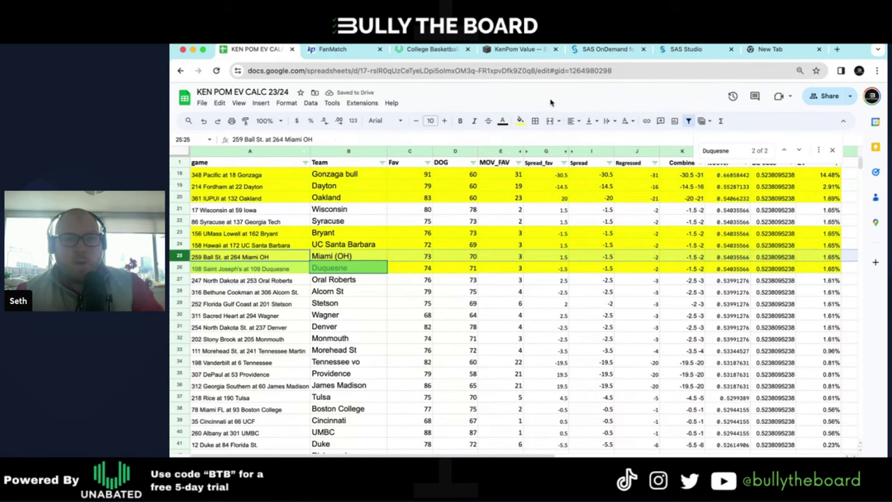
left_click(428, 52)
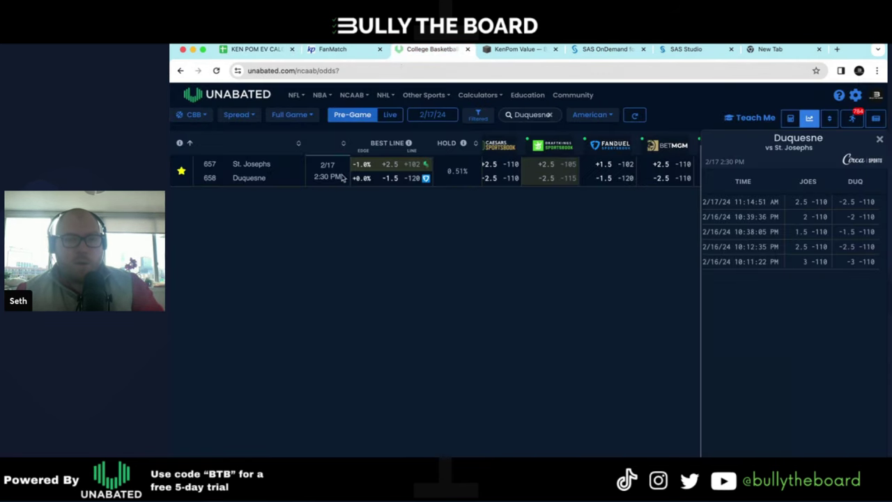
left_click(551, 115)
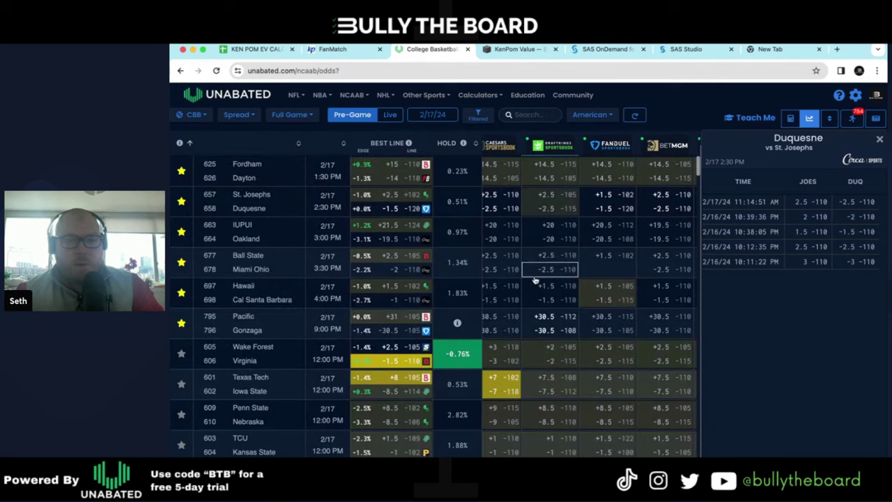
scroll(535, 281, "left", 5)
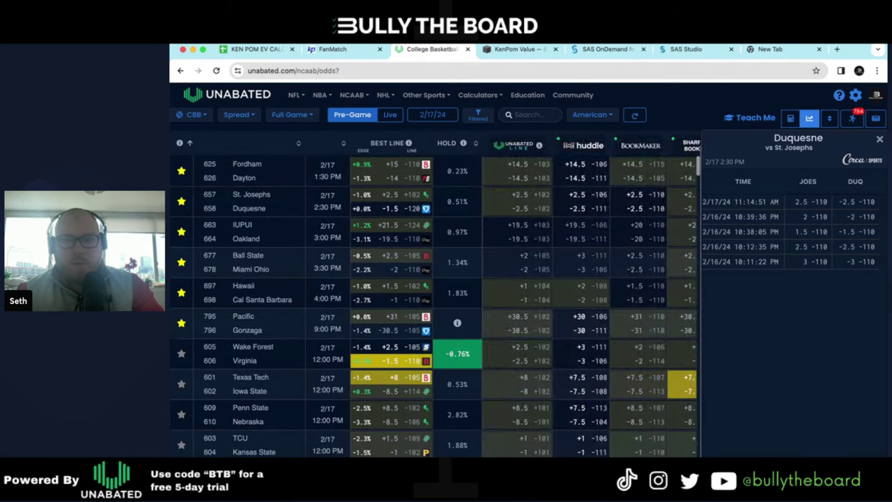
left_click(879, 139)
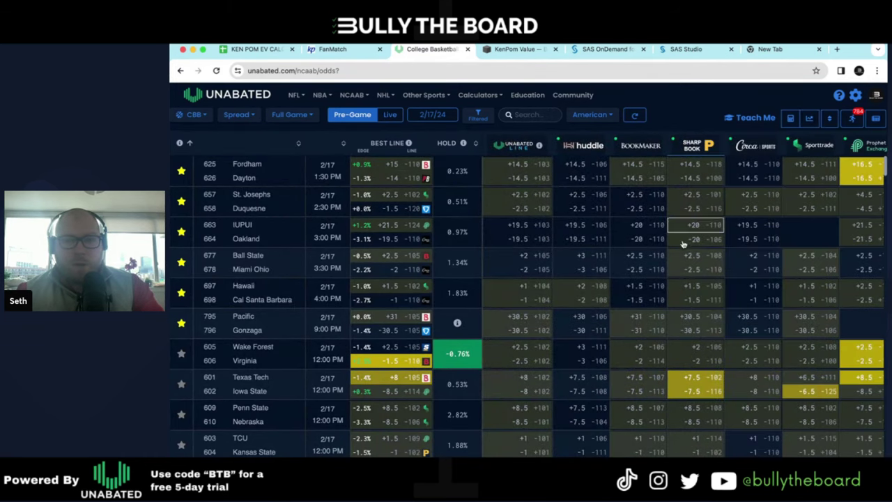
Compare Miami Ohio's spread line history against Ball State at Circa, Bookmaker and Sharp Book
left_click(778, 270)
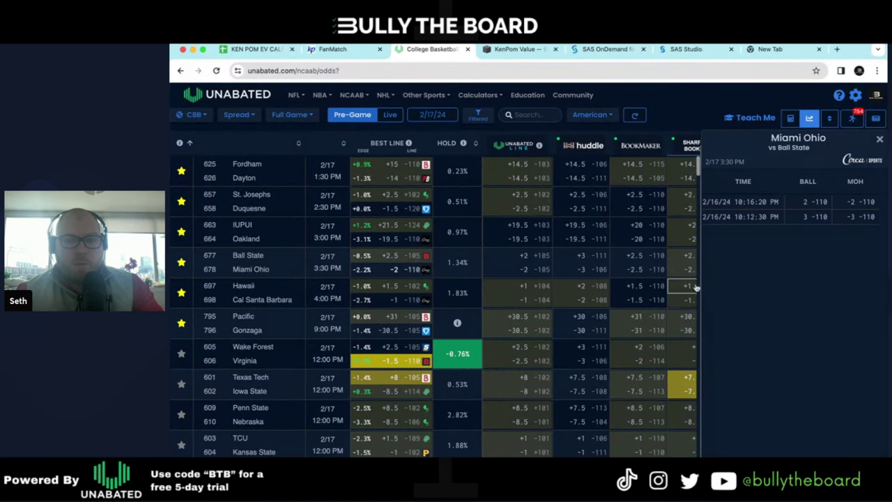
scroll(669, 286, "right", 2)
left_click(605, 271)
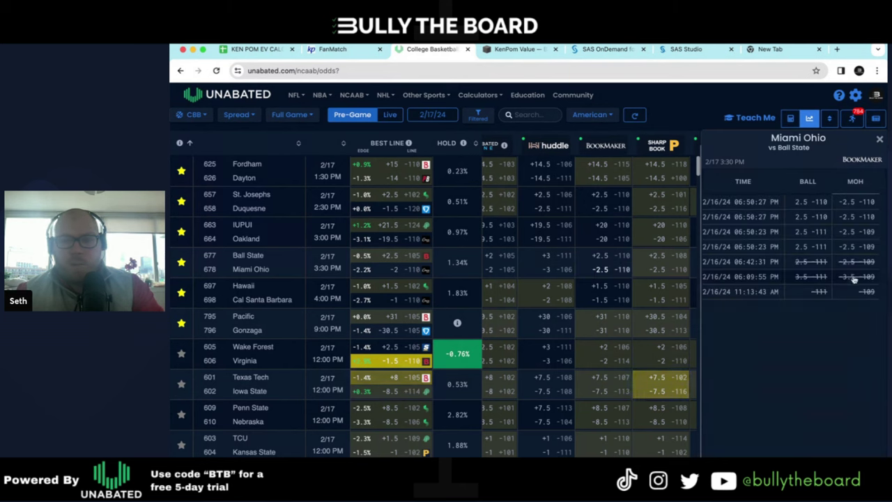
scroll(623, 275, "right", 2)
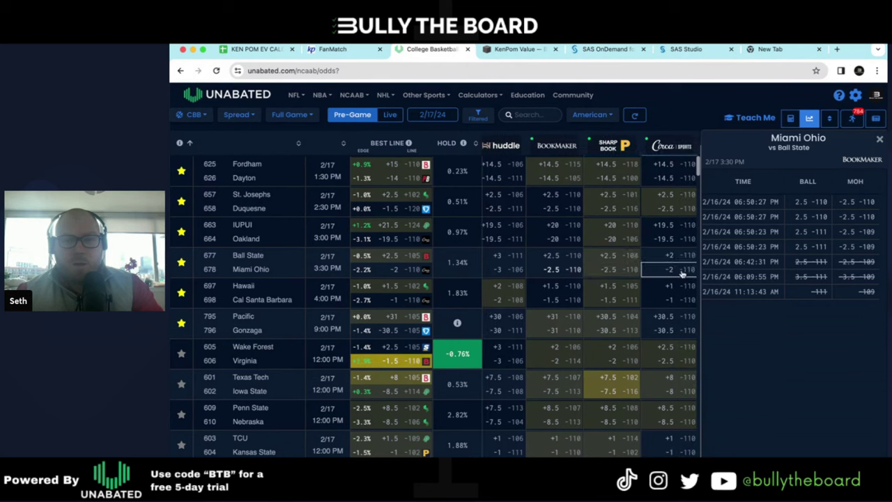
left_click(621, 274)
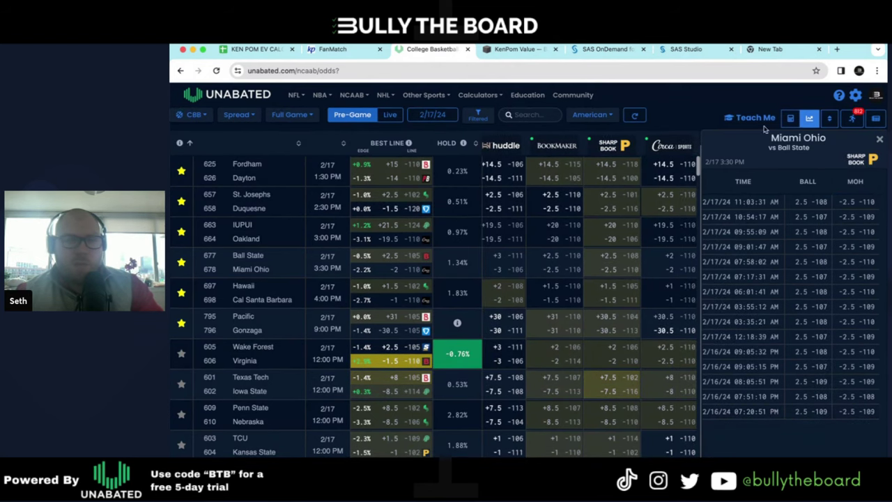
Back in the KEN POM EV CALC spreadsheet, find Miami (OH) in the bookmaker odds sheet and select FanDuel's spreads and odds for the Ball State game
left_click(251, 48)
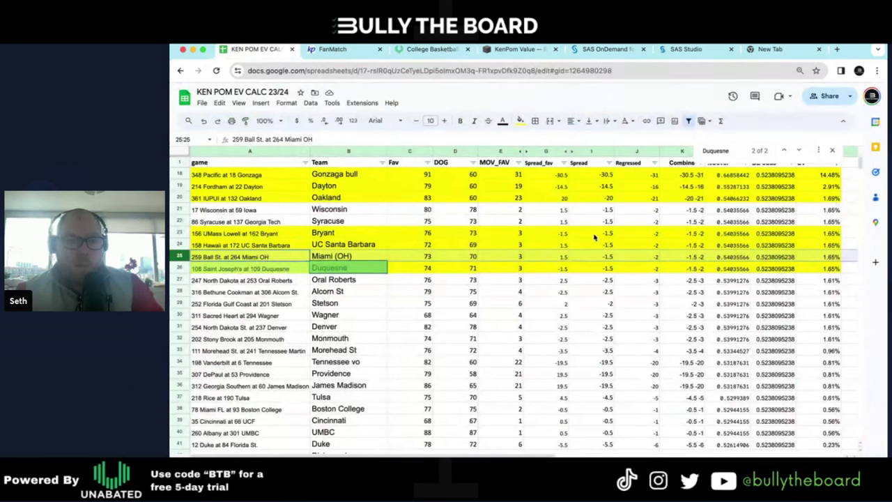
left_click(356, 256)
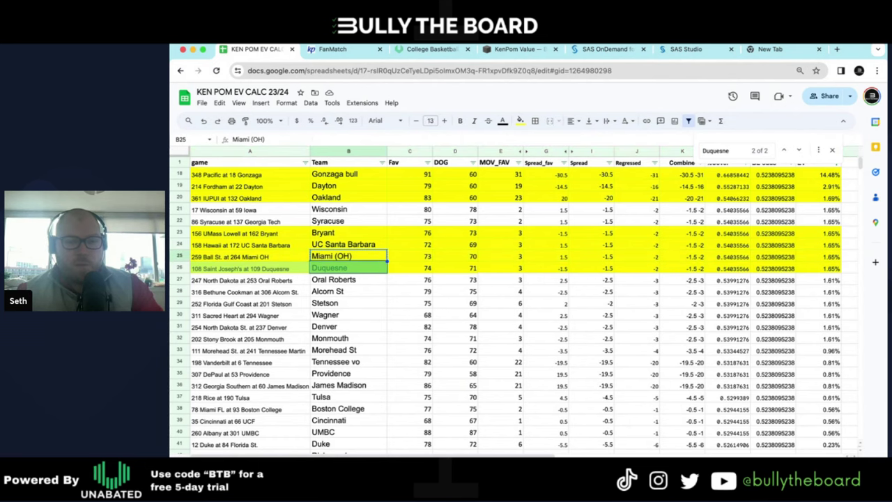
left_click(492, 465)
left_click(727, 251)
key("ctrl+f")
type("Miami (OH)")
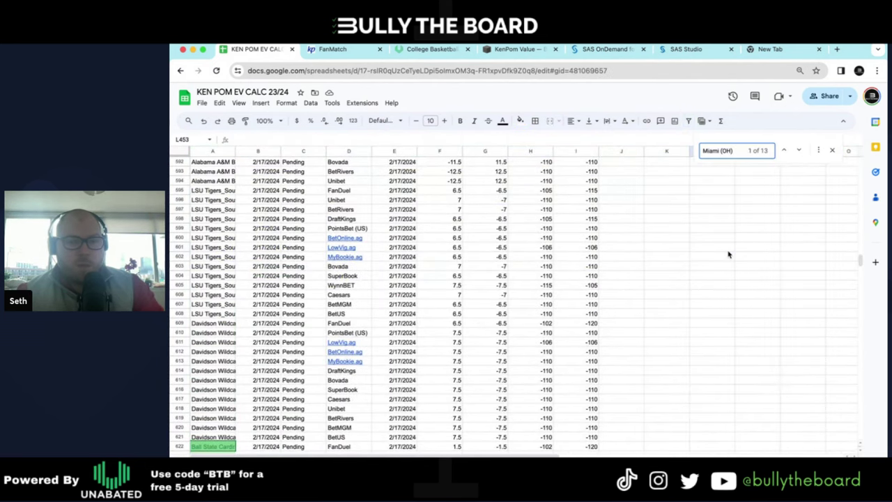
scroll(600, 322, "down", 1)
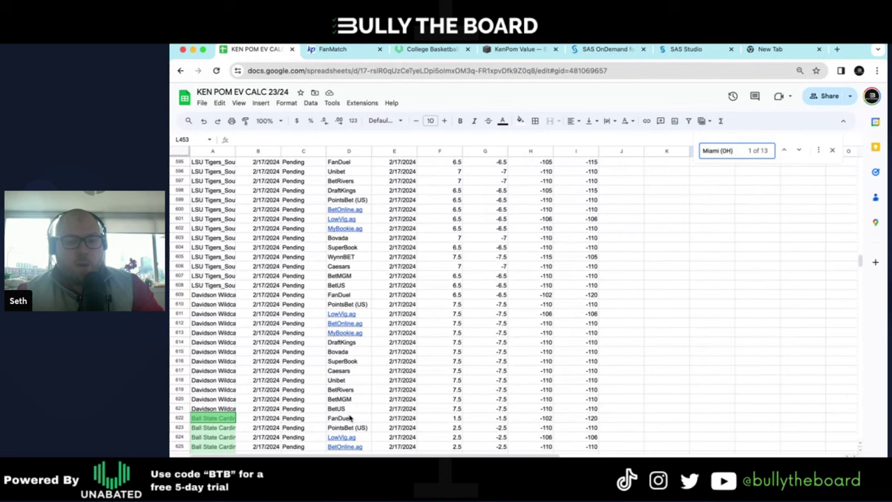
left_click_drag(350, 417, 592, 418)
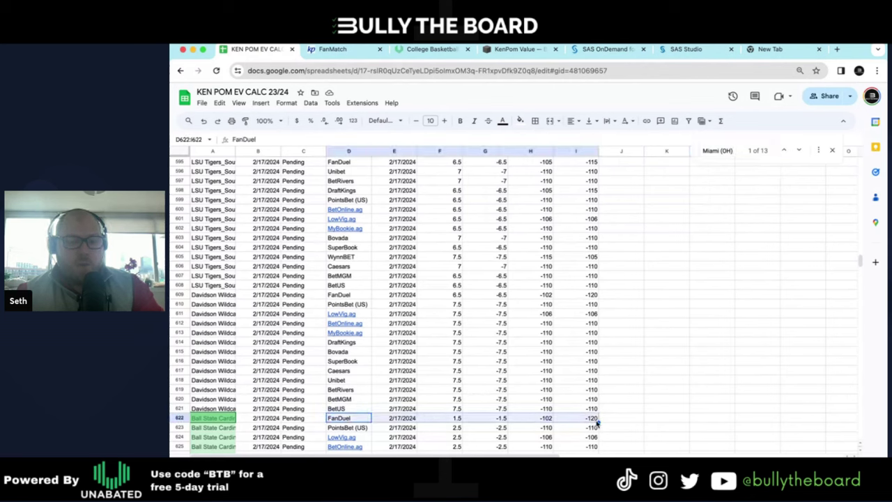
Check Unabated's Miami Ohio lines again, and return to the spreadsheet's favourites EV sheet to inspect Miami (OH)'s %Cover formula
left_click(421, 49)
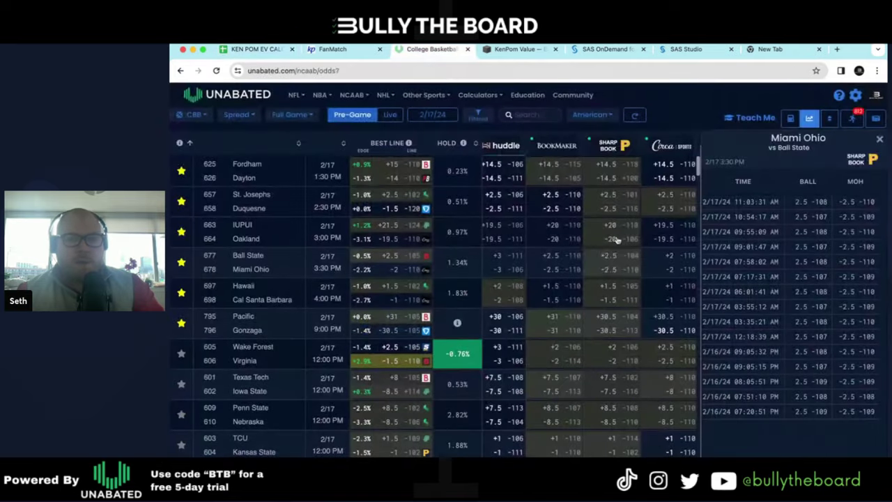
left_click(279, 51)
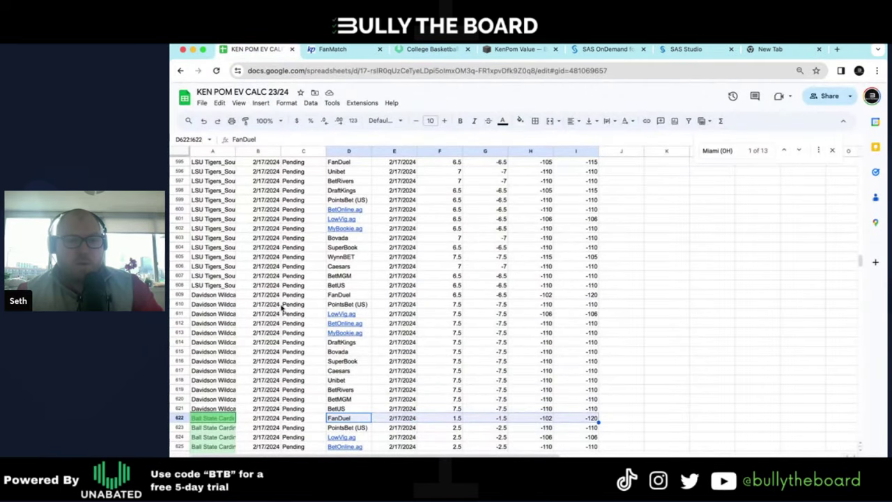
key("alt+Up")
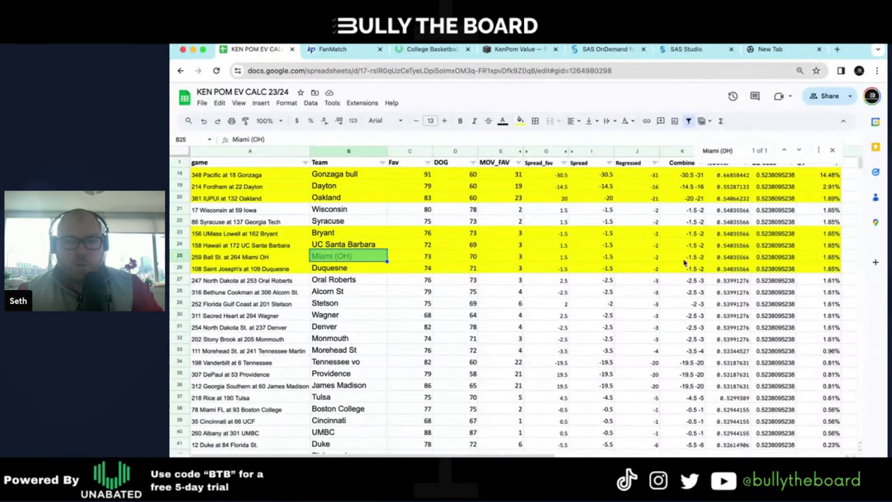
left_click(741, 258)
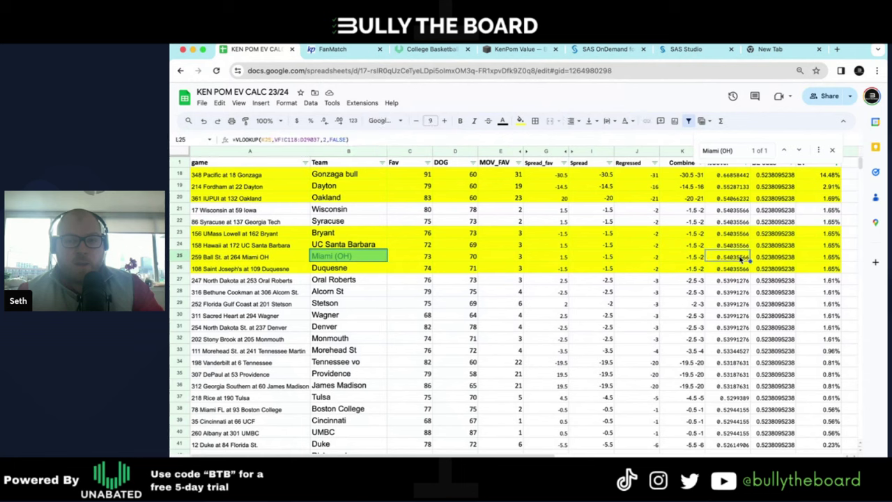
Set the Miami (OH) row's BE odds formula to =120/220 and sort the table by EV from highest to lowest
double_click(766, 257)
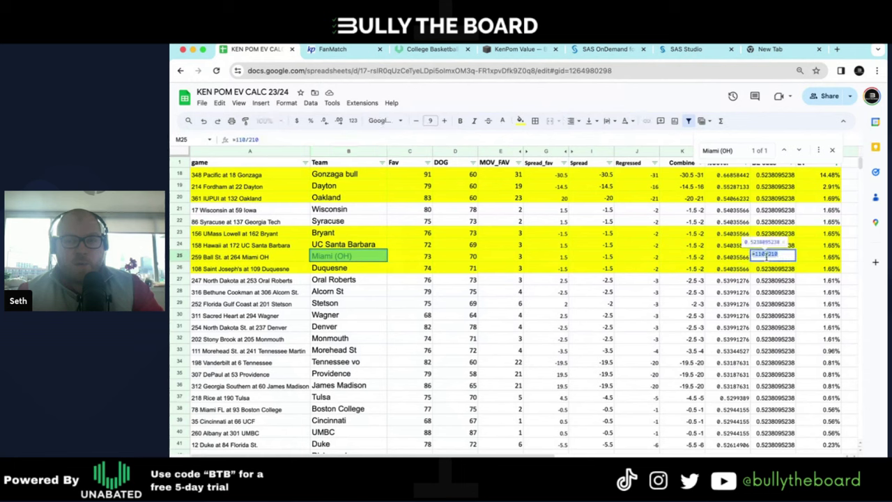
left_click(762, 255)
key("BackSpace")
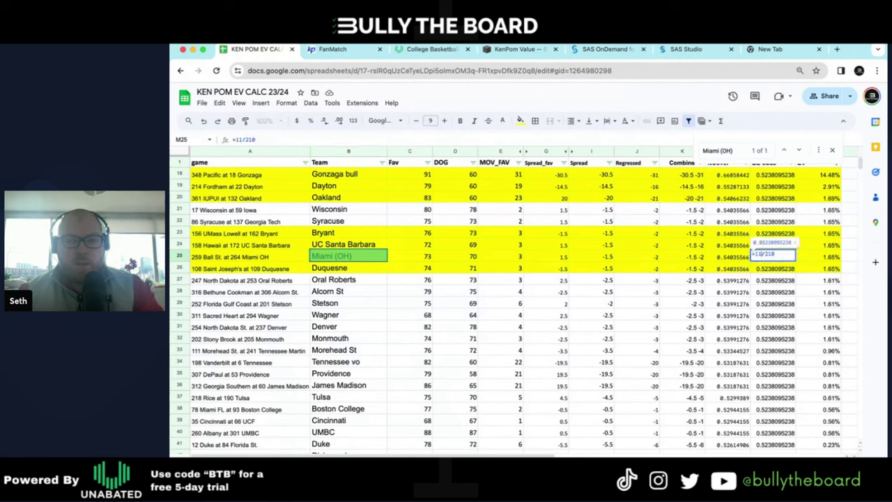
key("BackSpace")
type("20")
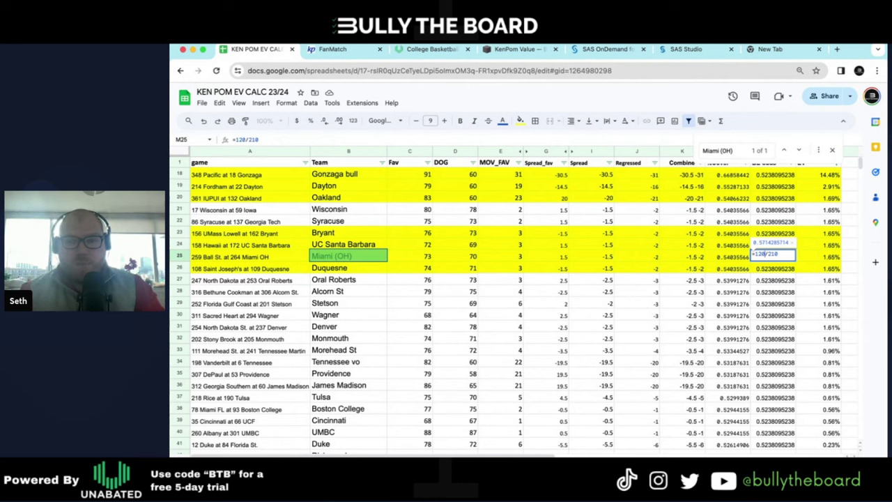
key("Return")
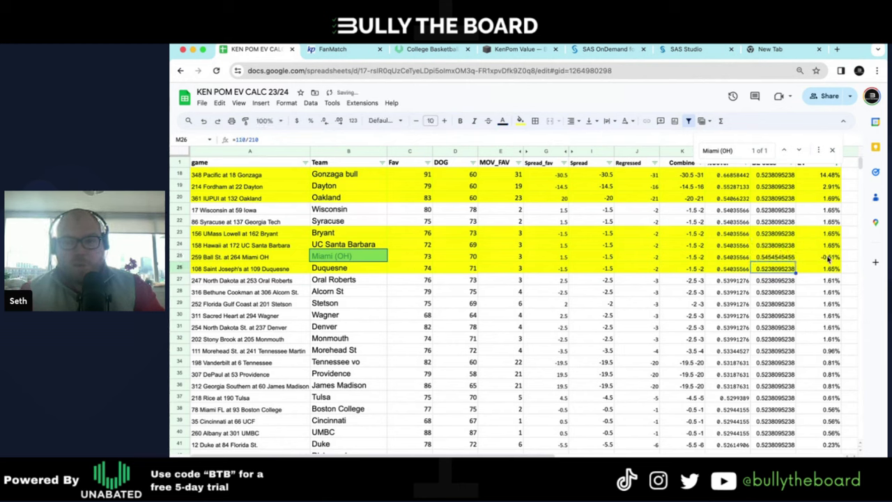
left_click(829, 258)
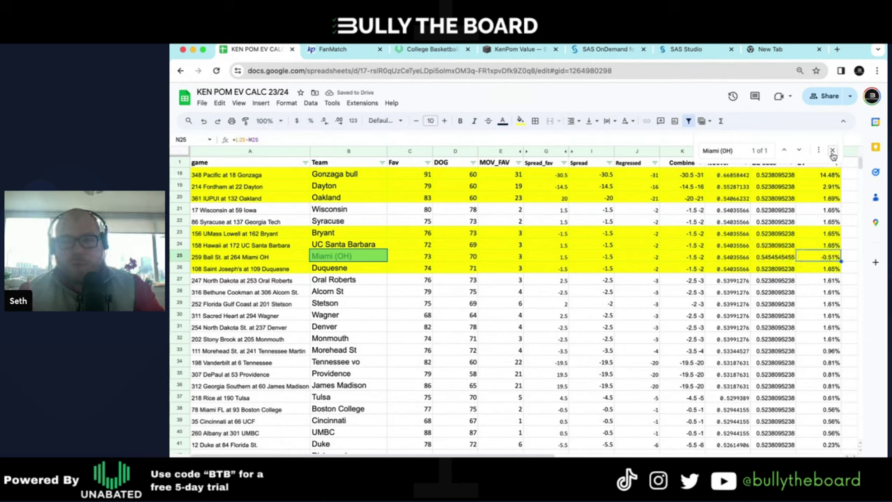
left_click(836, 163)
left_click(824, 192)
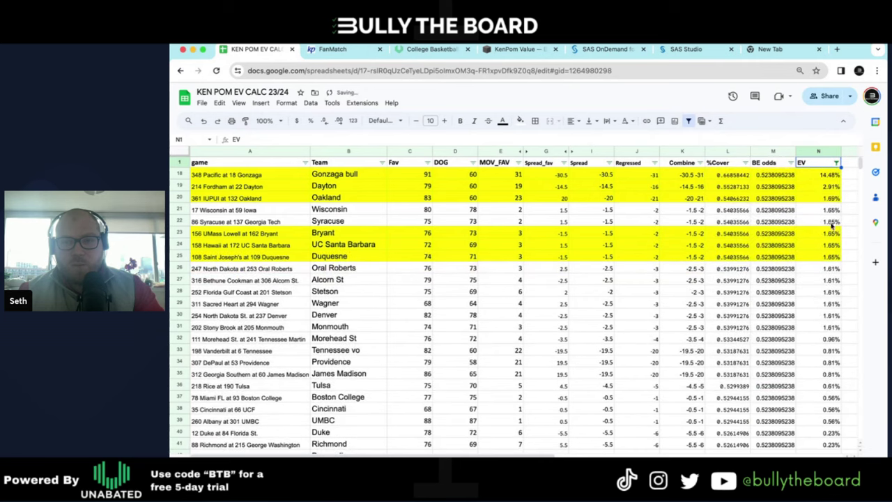
Update the Duquesne row's BE odds formula to FanDuel's -120 price and sort the table by EV again, highest first
double_click(766, 256)
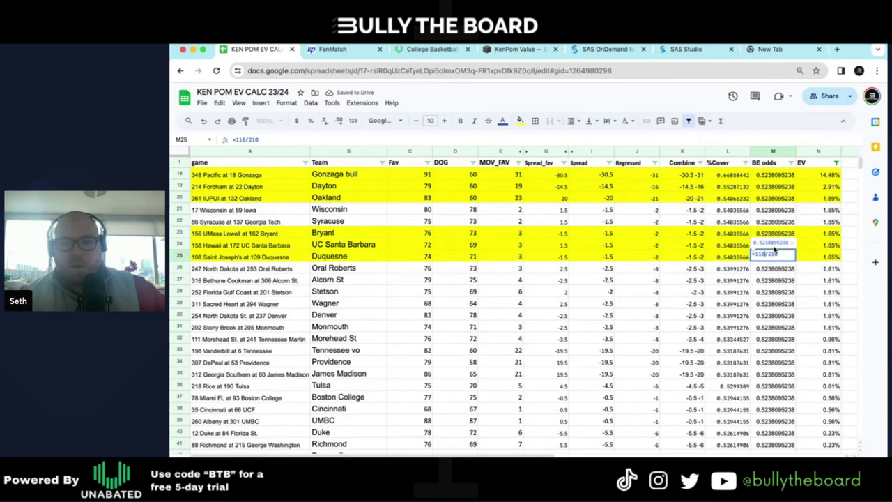
type("2")
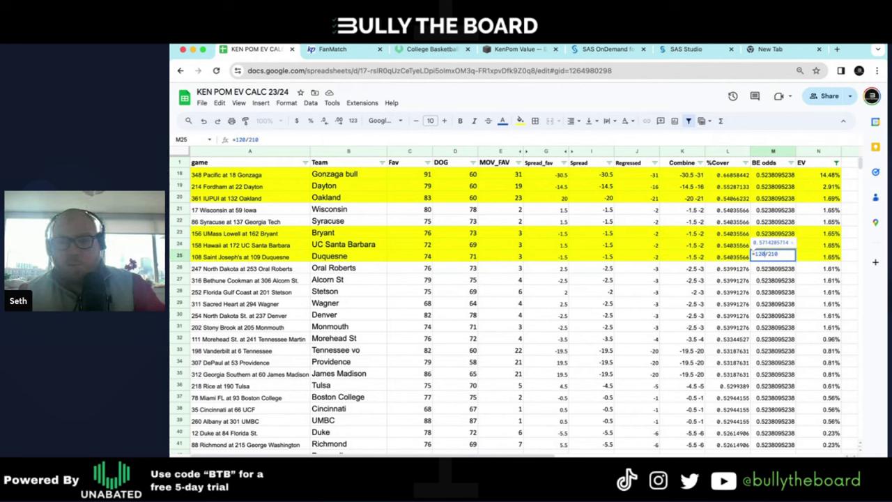
key("Return")
left_click(836, 162)
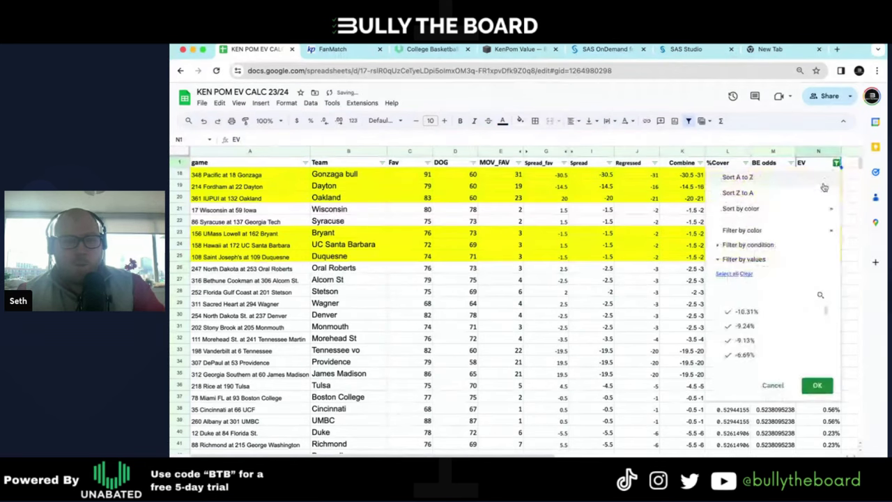
left_click(823, 191)
Select the UC Santa Barbara team cell, switch to the Unabated odds screen and try searching for UC Santa Barbara
left_click(342, 244)
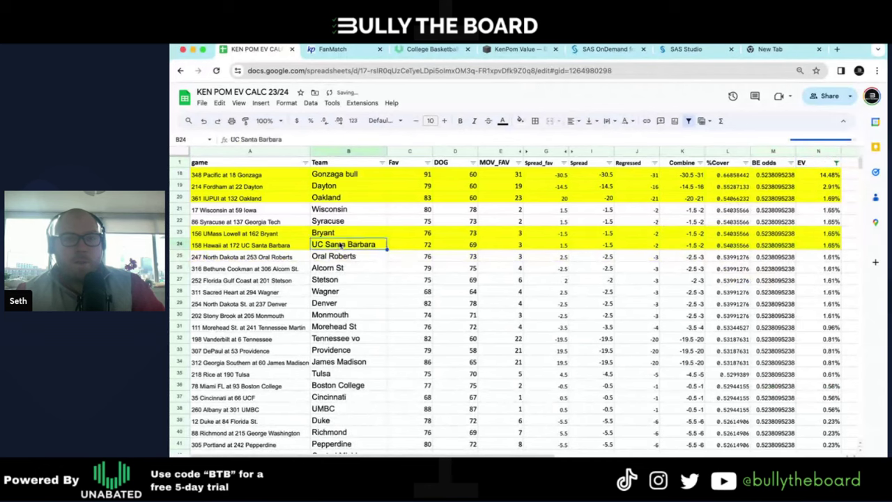
left_click(450, 50)
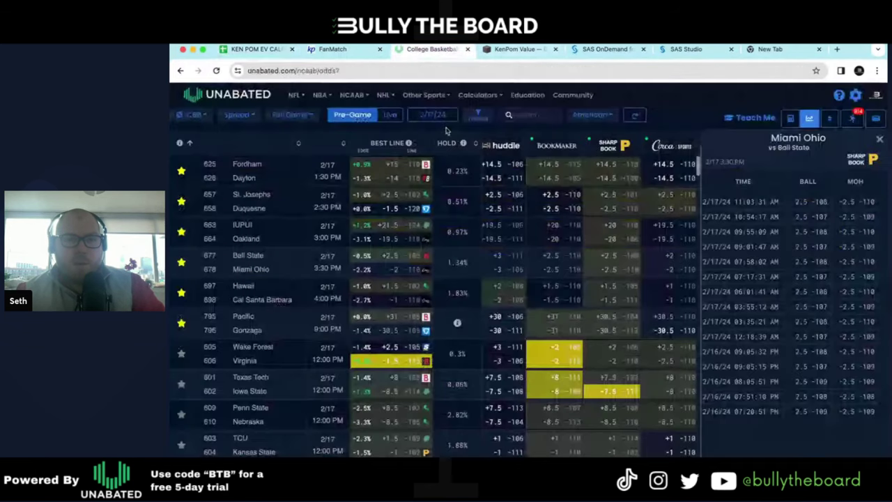
left_click(524, 115)
type("UC Santa Barbara")
key("BackSpace")
key("BackSpace")
key("BackSpace")
key("BackSpace")
key("BackSpace")
key("BackSpace")
key("BackSpace")
key("BackSpace")
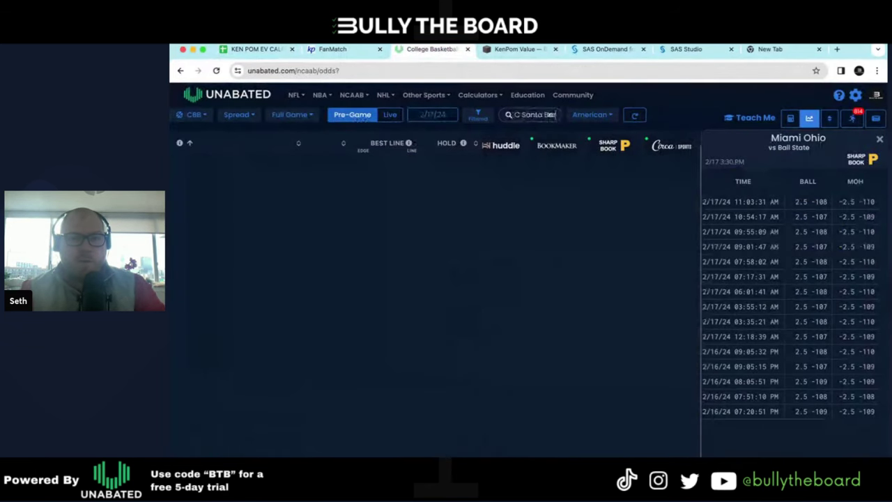
key("BackSpace")
key("BackSpace")
key("BackSpace")
key("BackSpace")
key("BackSpace")
key("BackSpace")
key("BackSpace")
key("BackSpace")
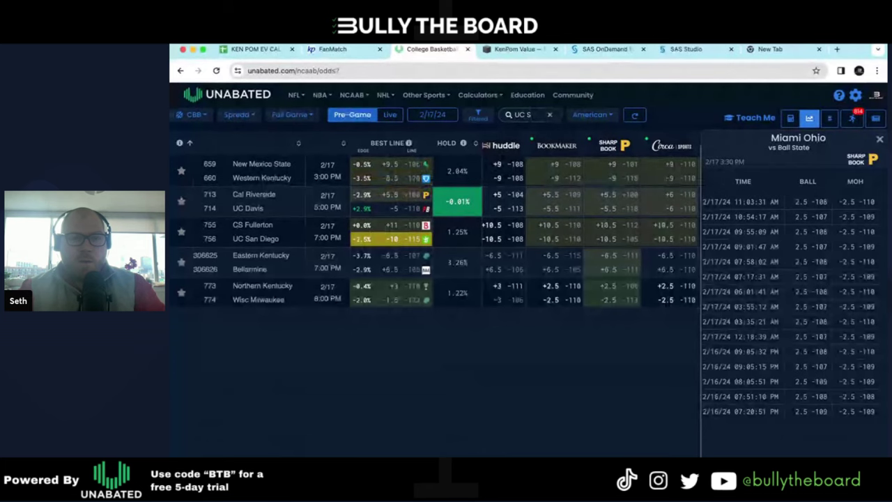
Search the games for "haw" and compare Cal Santa Barbara's spread line history at Sharp Book and Circa
type("haw")
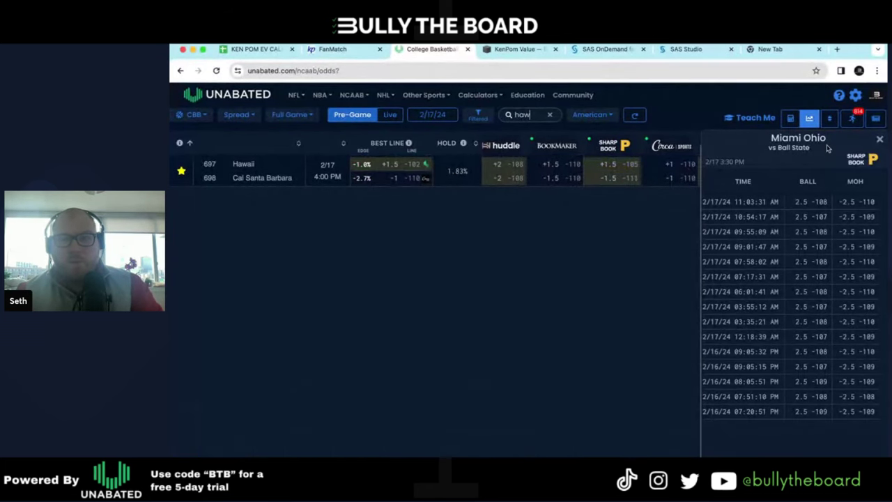
left_click(879, 139)
left_click(638, 179)
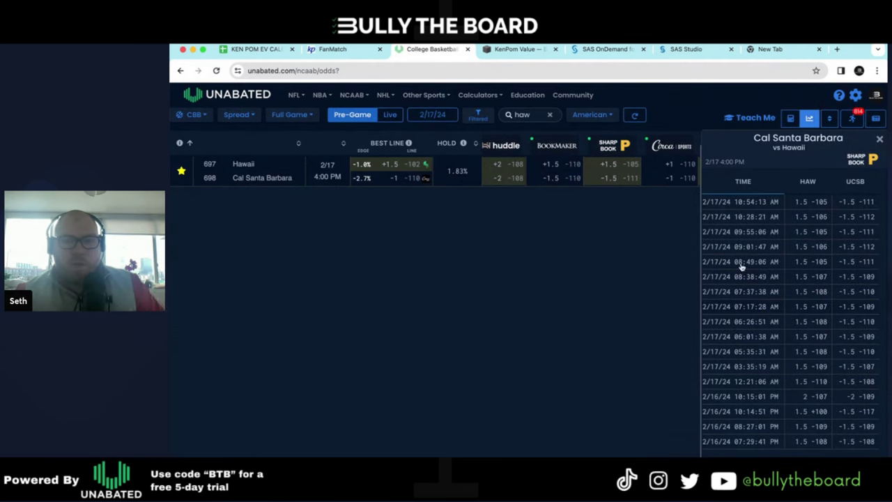
left_click(669, 178)
scroll(669, 179, "right", 1)
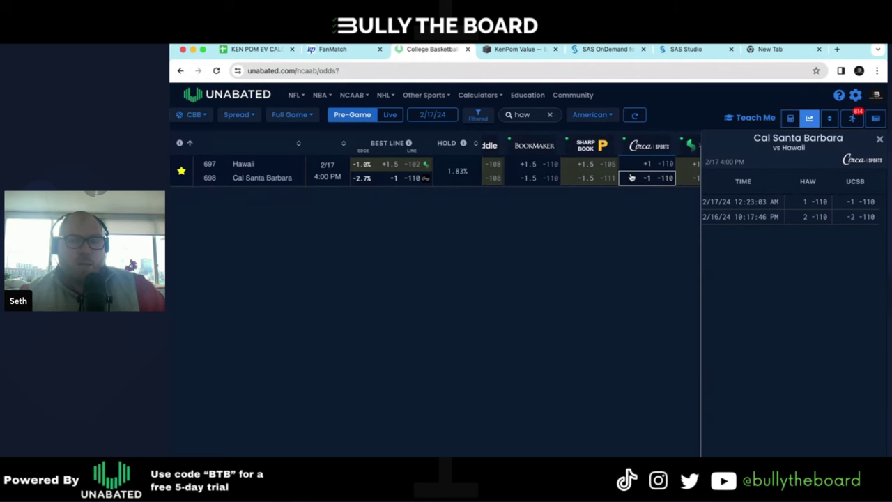
Switch to the KEN POM EV CALC sheet and check the regressed and market spread cells in the UC Santa Barbara row
left_click(249, 48)
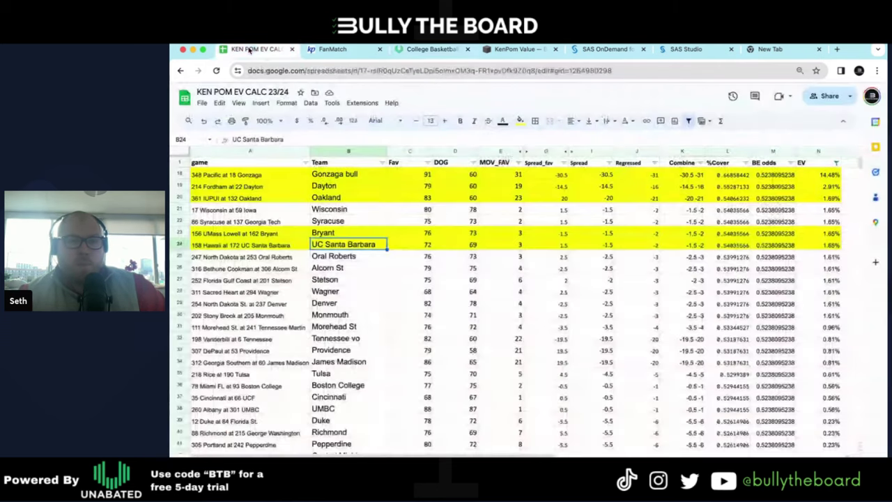
key("ctrl+c")
left_click(657, 249)
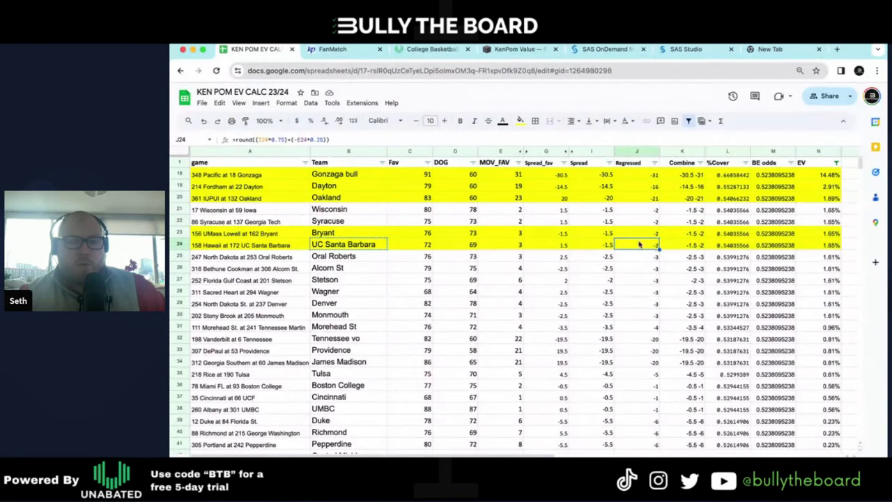
left_click(609, 246)
Return to the Unabated odds screen, close the line history and compare Cal Santa Barbara's spread and price across all the sportsbooks
left_click(446, 49)
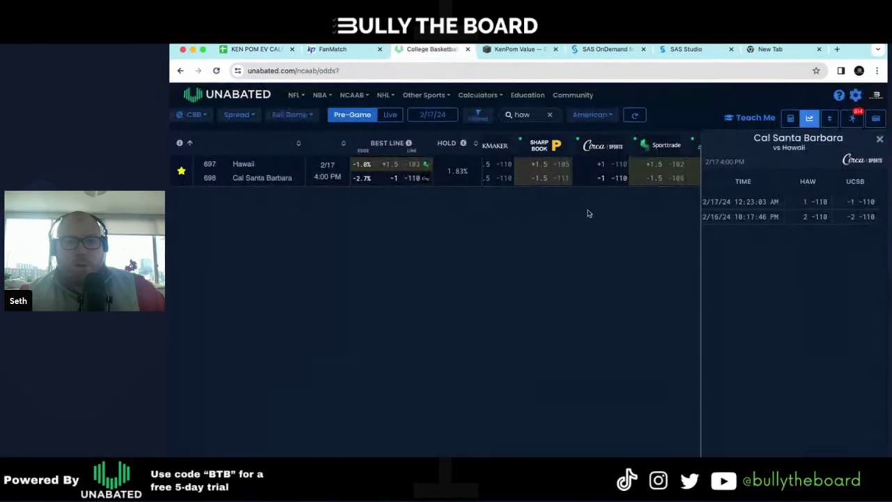
left_click(880, 141)
scroll(718, 180, "right", 5)
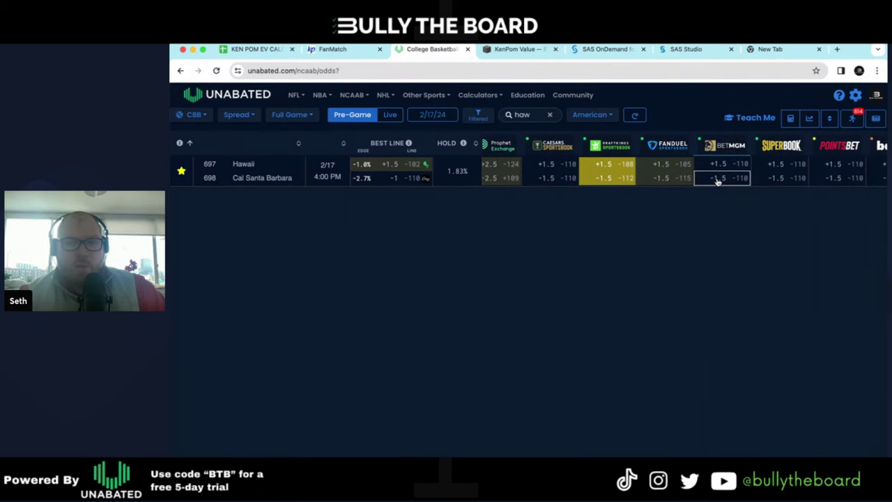
scroll(718, 180, "right", 3)
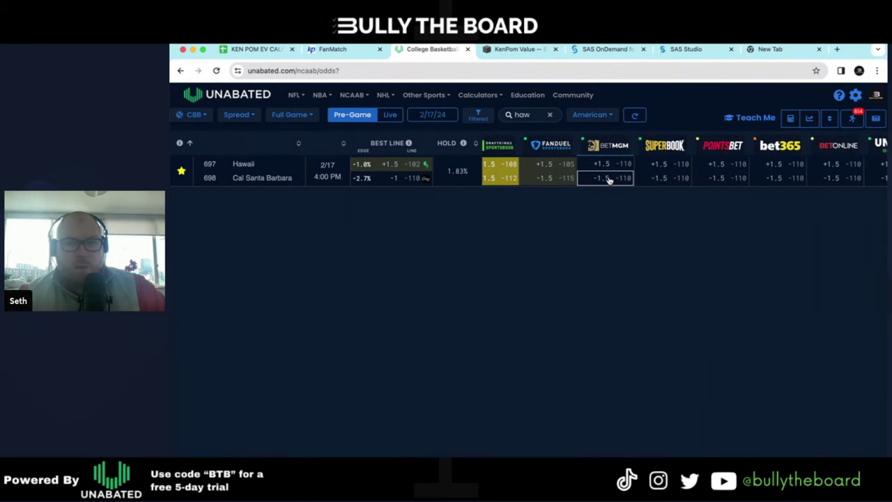
scroll(617, 185, "right", 1)
scroll(669, 182, "right", 5)
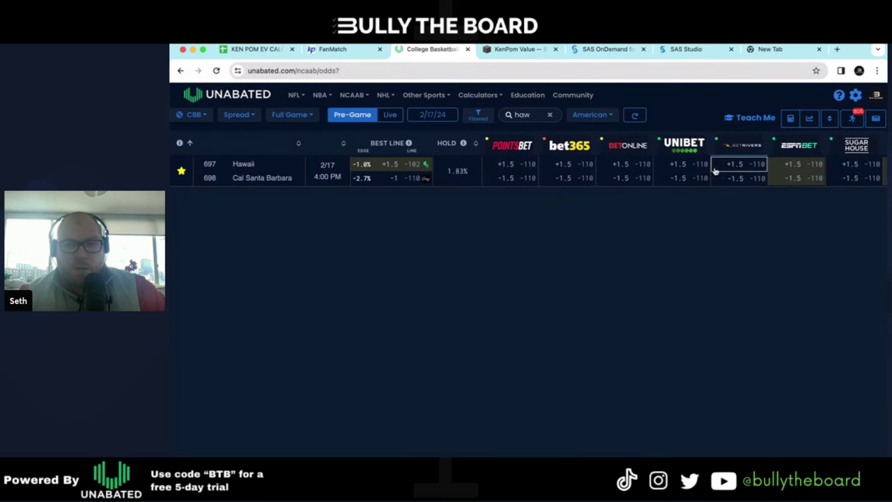
scroll(711, 171, "left", 10)
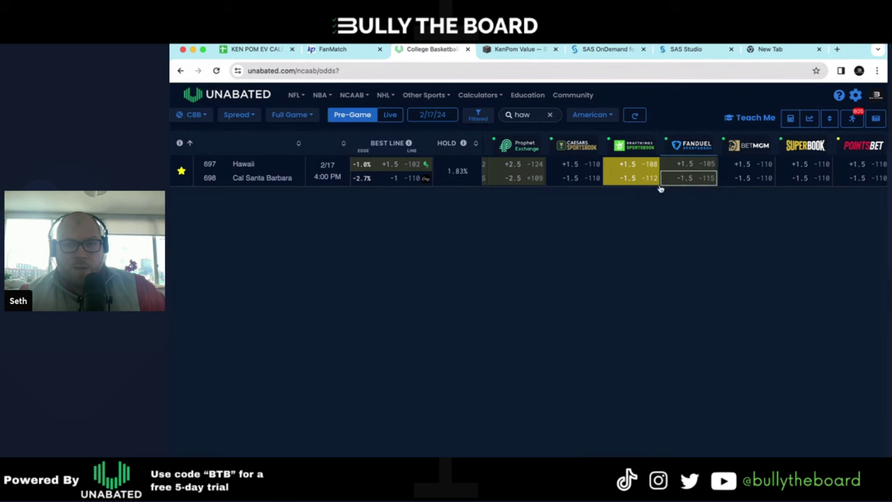
scroll(662, 183, "left", 10)
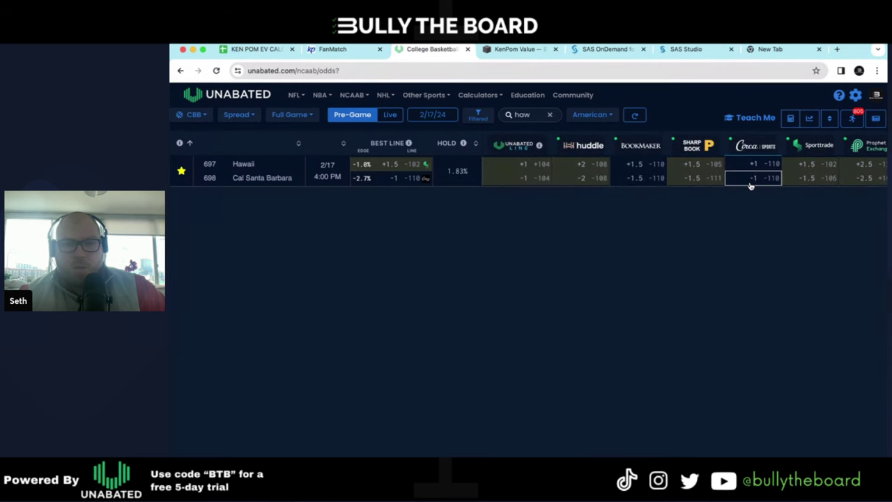
scroll(749, 183, "right", 2)
scroll(748, 183, "left", 1)
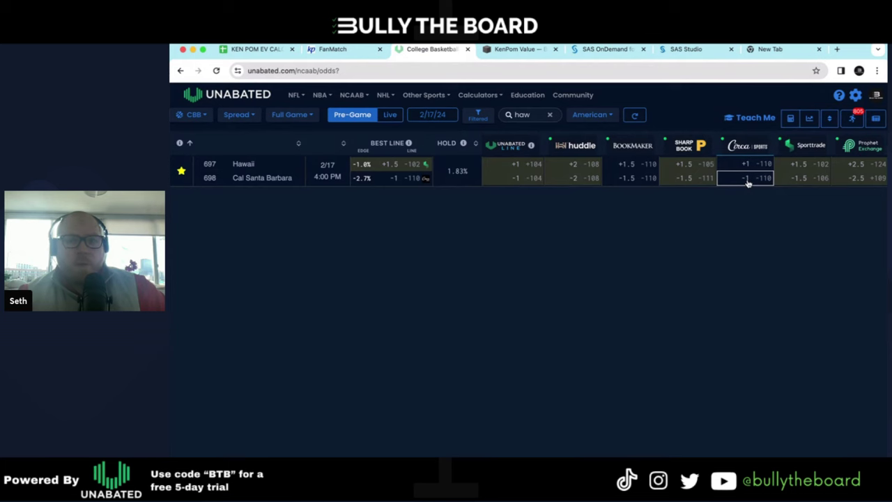
Switch to the EV sheet, review highlighted rows 23–24 and 18–20, and select the Dayton team cell
left_click(241, 53)
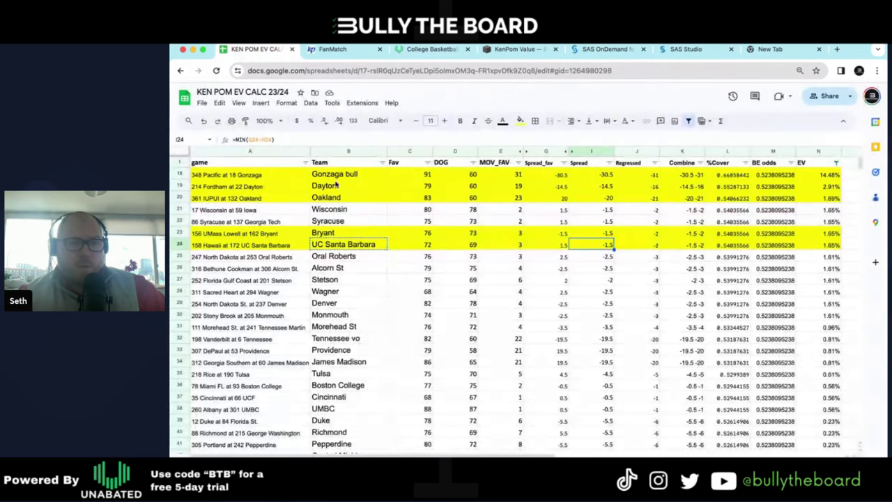
left_click(325, 236)
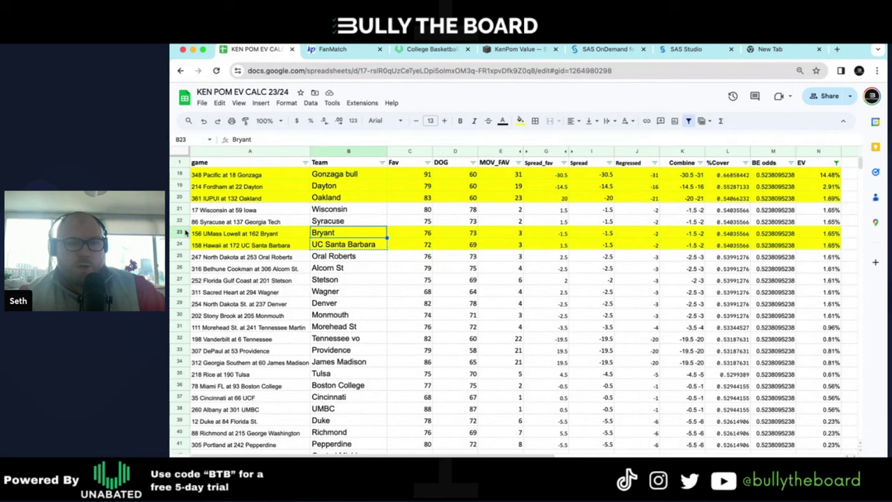
left_click_drag(183, 234, 181, 243)
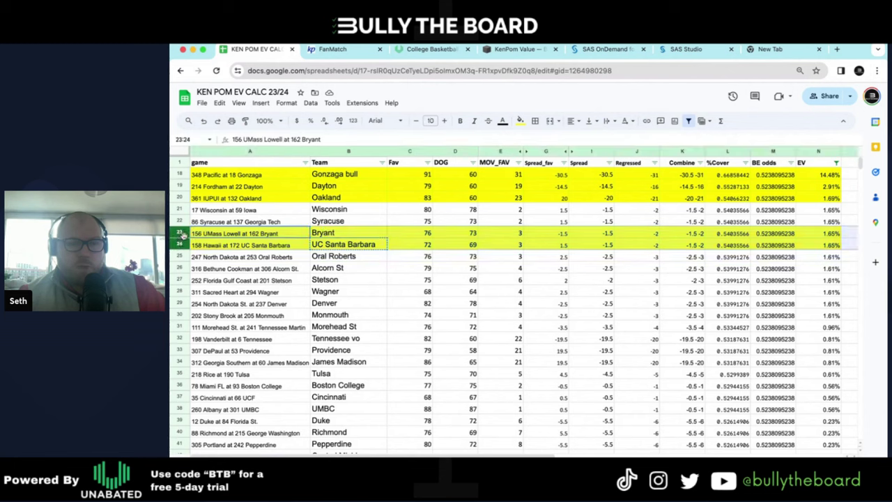
left_click_drag(180, 198, 176, 174)
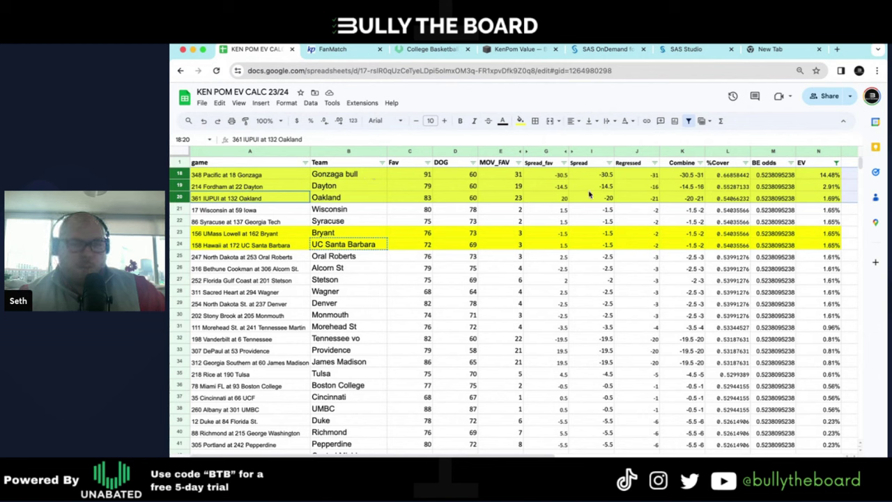
left_click(314, 185)
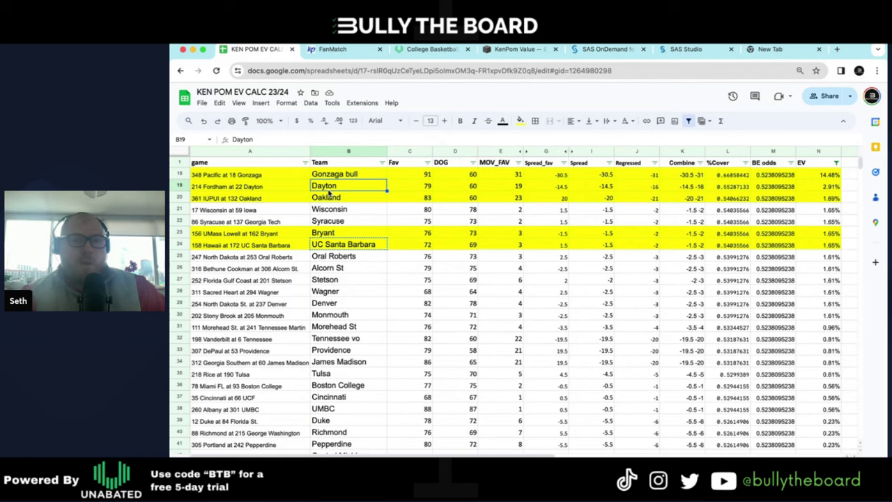
On the Unabated odds screen with the game search cleared, examine Dayton's spread line history at Sharp Book and Circa
left_click(425, 50)
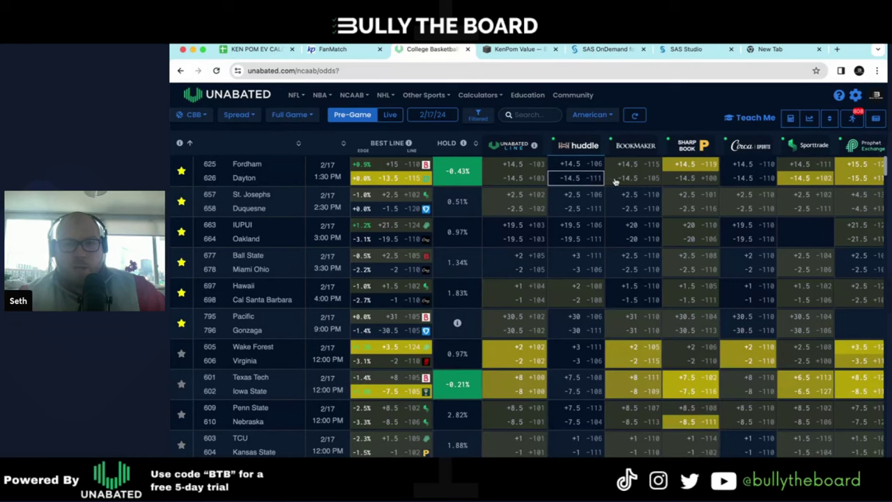
left_click(692, 179)
scroll(777, 313, "down", 5)
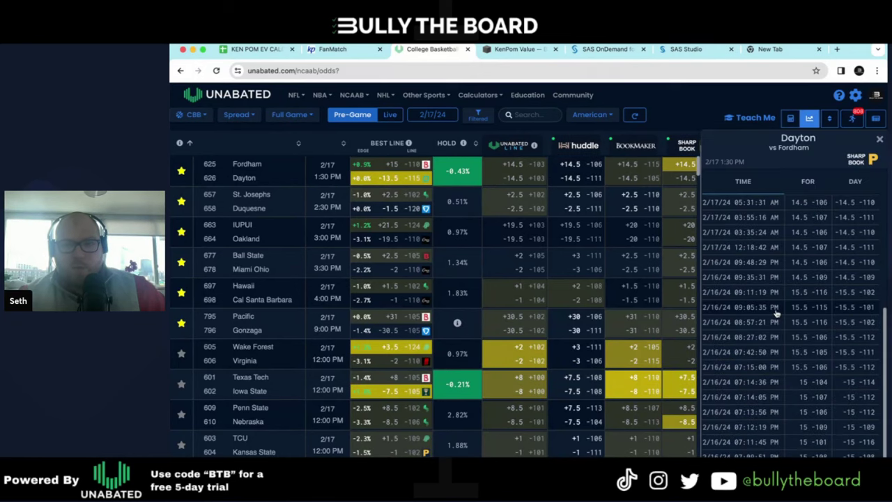
left_click(880, 139)
left_click(746, 180)
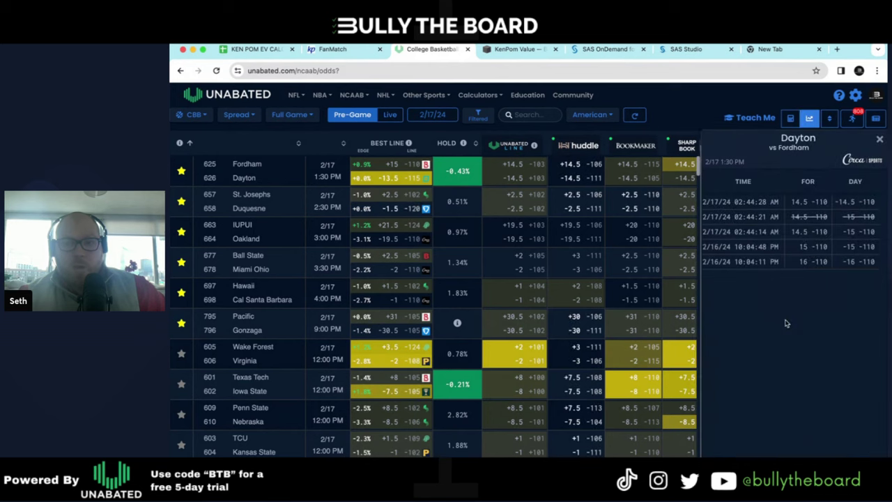
left_click(880, 139)
Compare Dayton's spread and price across the sportsbooks, including DraftKings, FanDuel, BetMGM and SuperBook
scroll(771, 176, "right", 3)
scroll(771, 177, "right", 5)
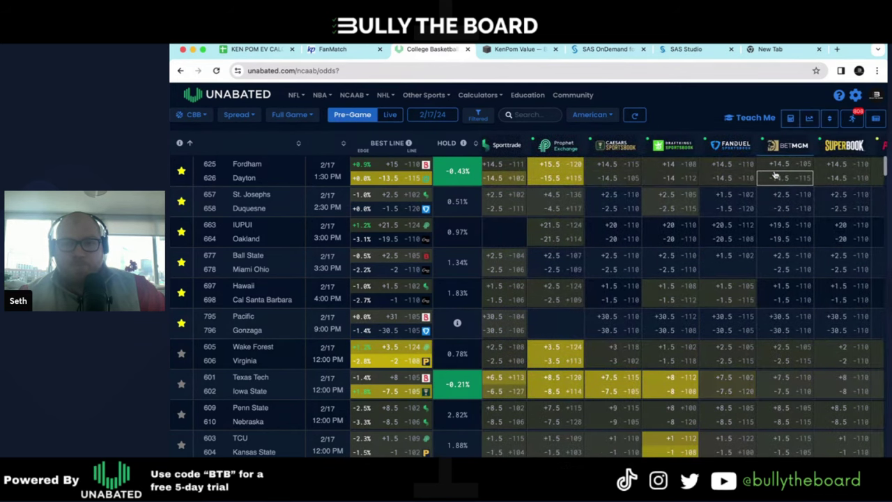
scroll(627, 178, "left", 2)
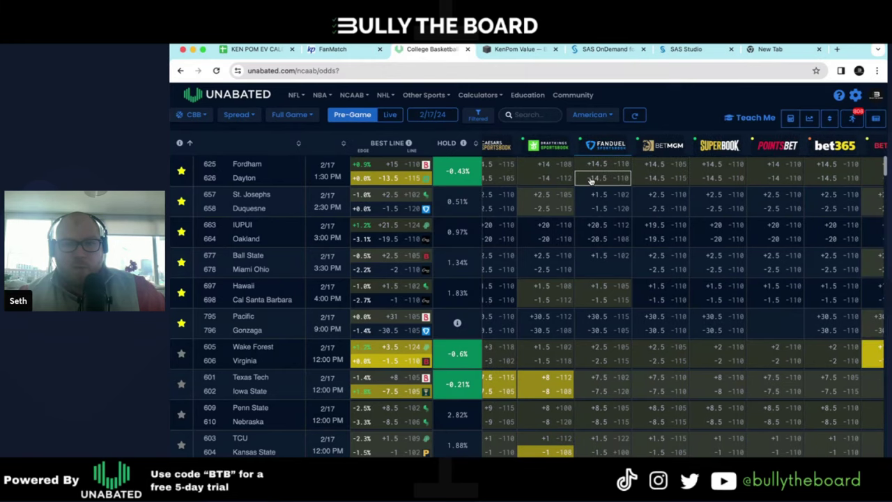
scroll(596, 183, "right", 3)
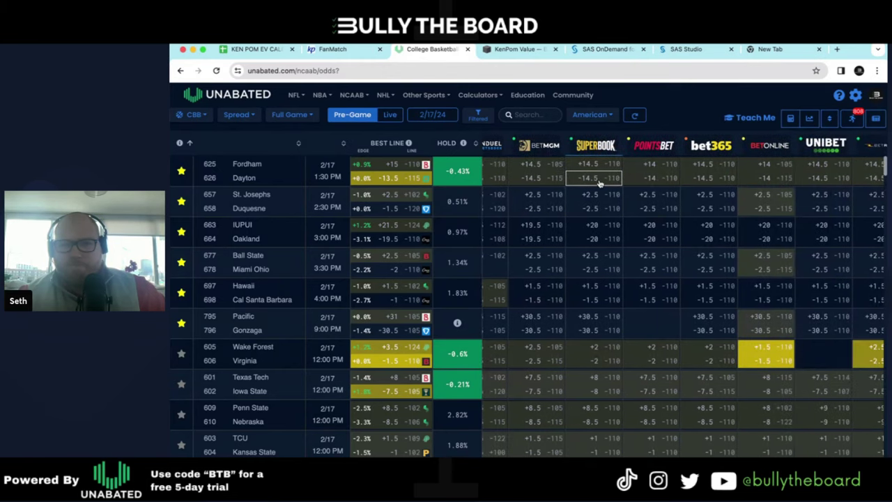
scroll(600, 183, "left", 2)
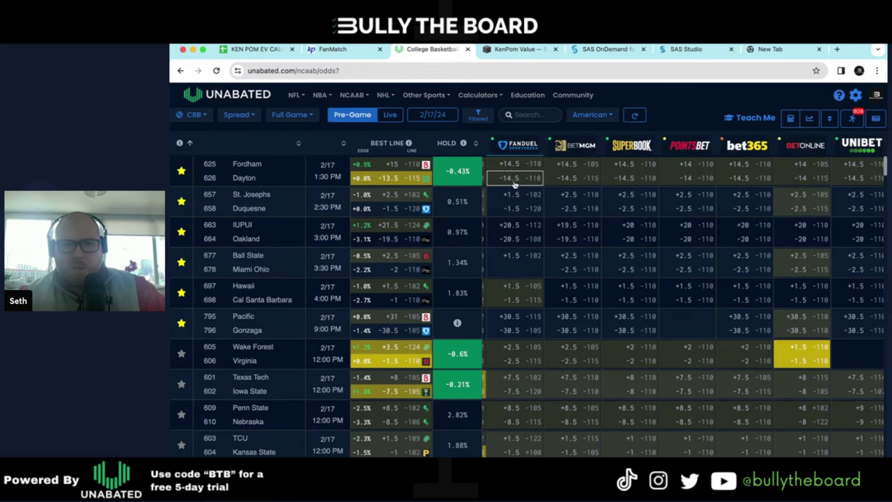
scroll(557, 181, "left", 2)
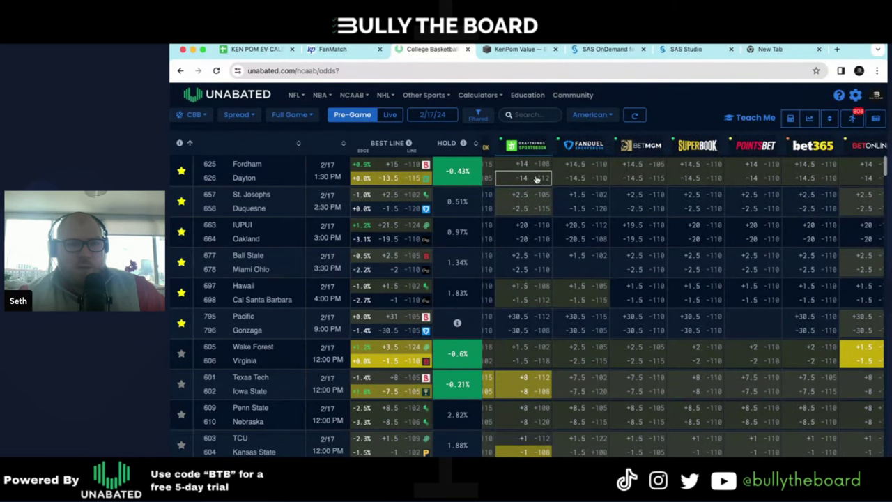
Switch to the EV sheet and check the Oakland row's team and regressed spread cells, glancing at the Unabated odds screen in between
left_click(255, 49)
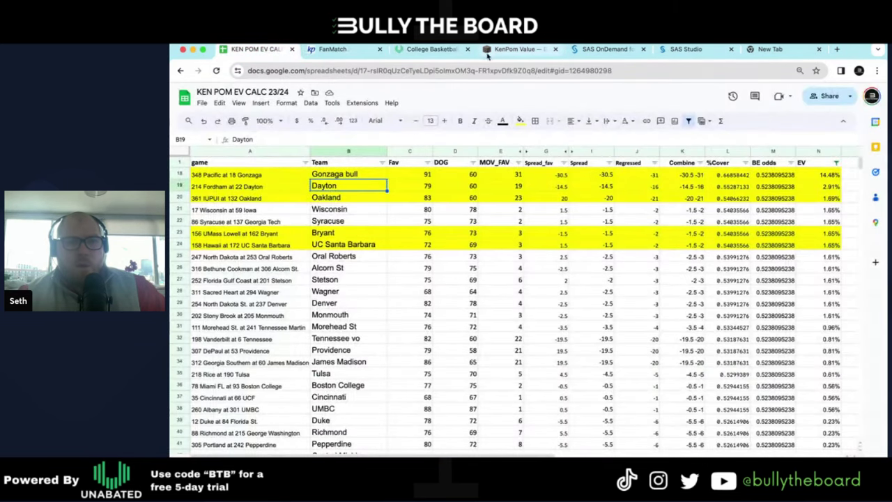
key("ctrl+c")
left_click(352, 197)
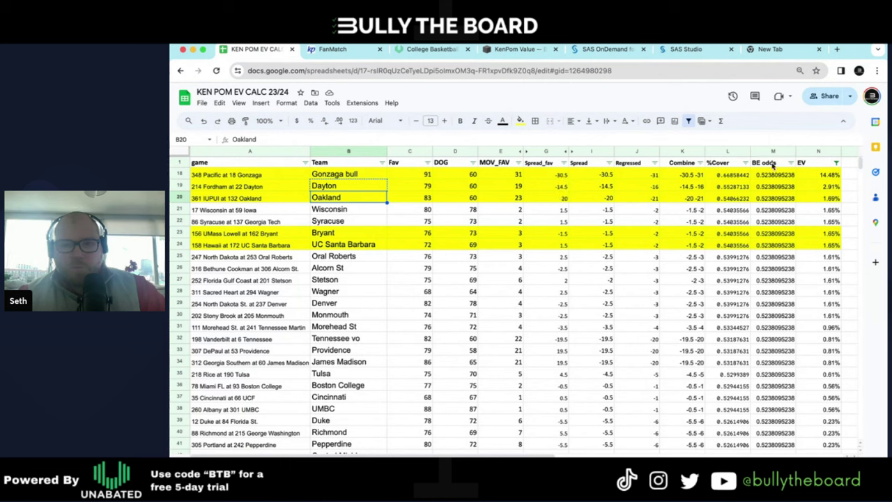
left_click(646, 198)
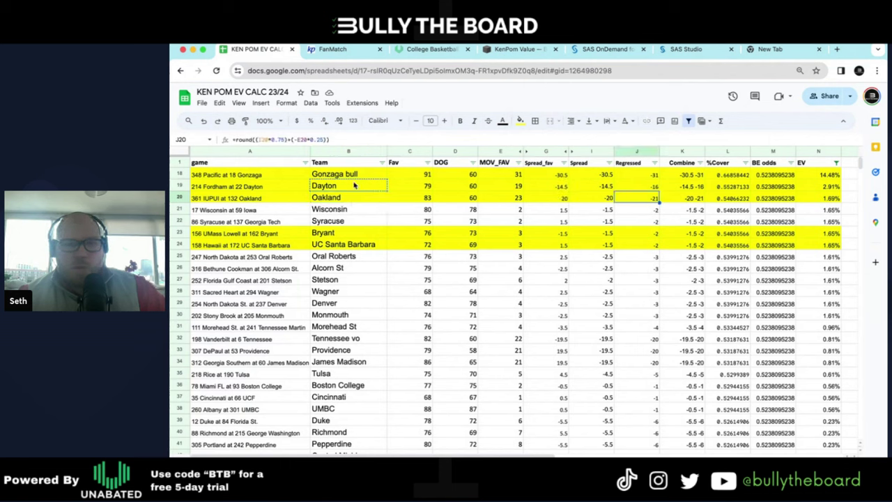
left_click(352, 200)
key("Escape")
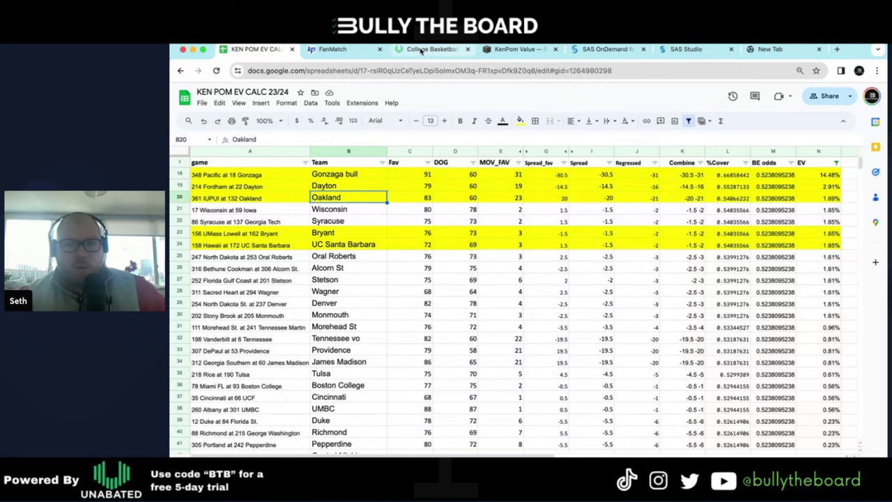
left_click(429, 49)
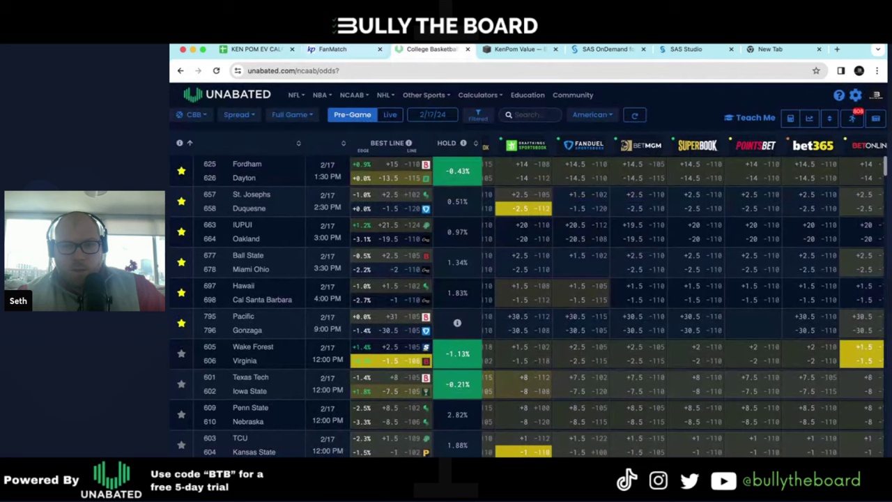
key("ctrl+1")
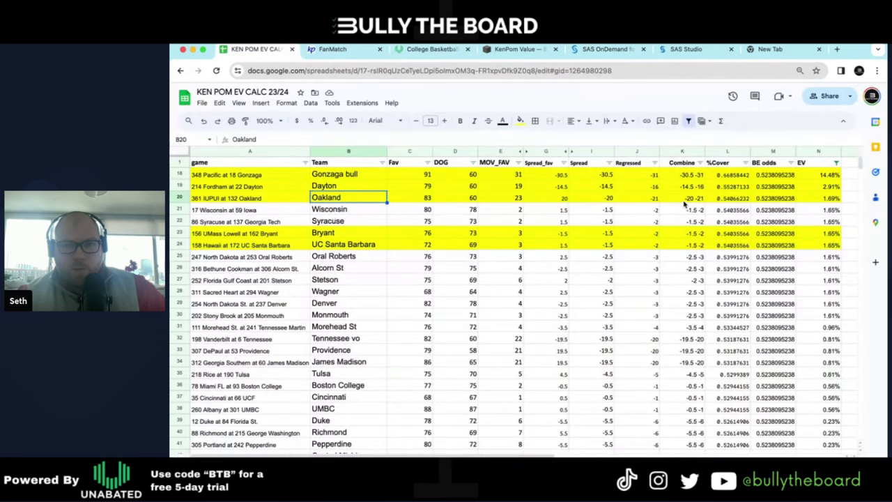
key("ctrl+c")
left_click(635, 199)
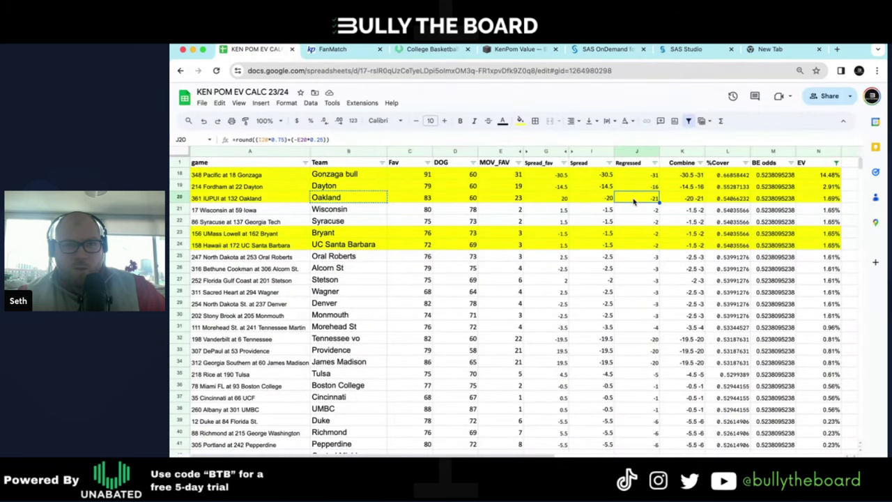
Compare Oakland's spread across the Unabated sportsbooks, examine its Sharp Book line history, and return to the EV sheet
key("super+3")
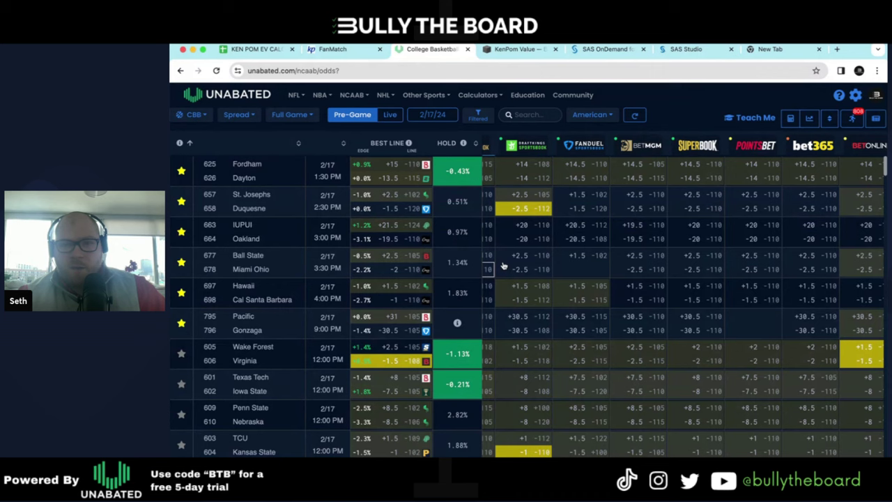
scroll(667, 242, "right", 1)
scroll(667, 242, "left", 5)
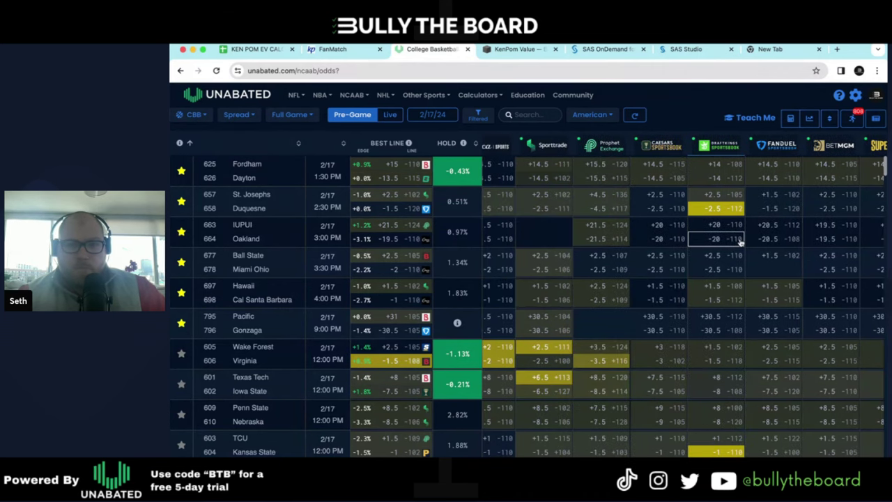
scroll(704, 240, "left", 2)
scroll(704, 241, "left", 4)
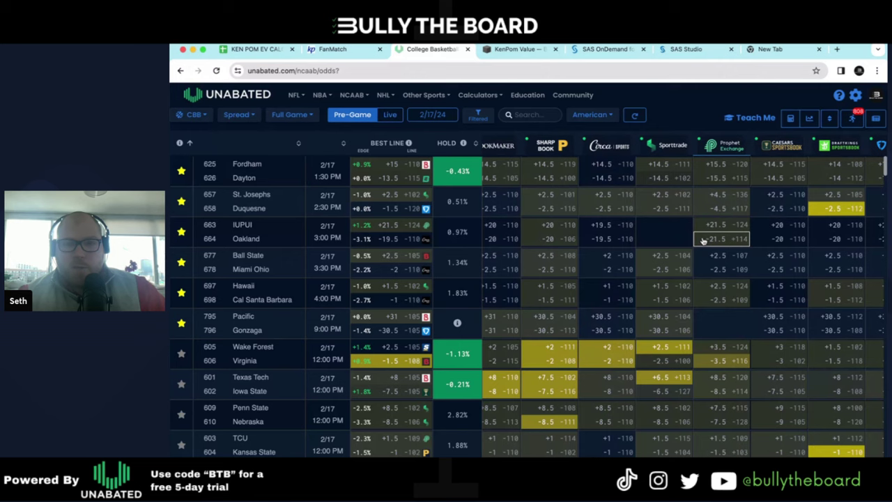
scroll(704, 240, "left", 1)
left_click(635, 239)
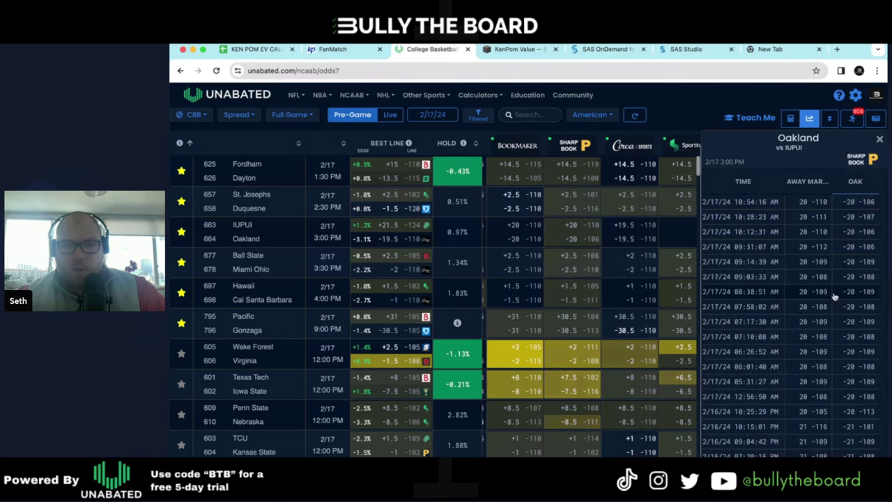
left_click(881, 142)
scroll(704, 230, "right", 1)
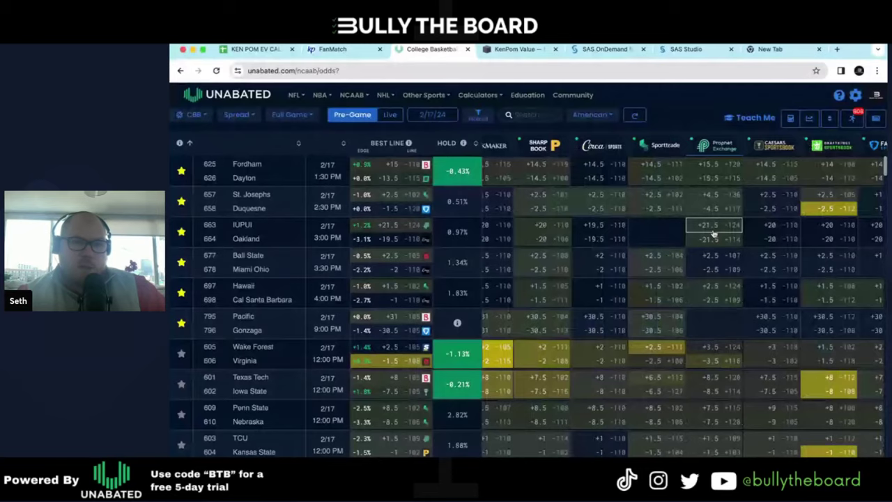
left_click(255, 50)
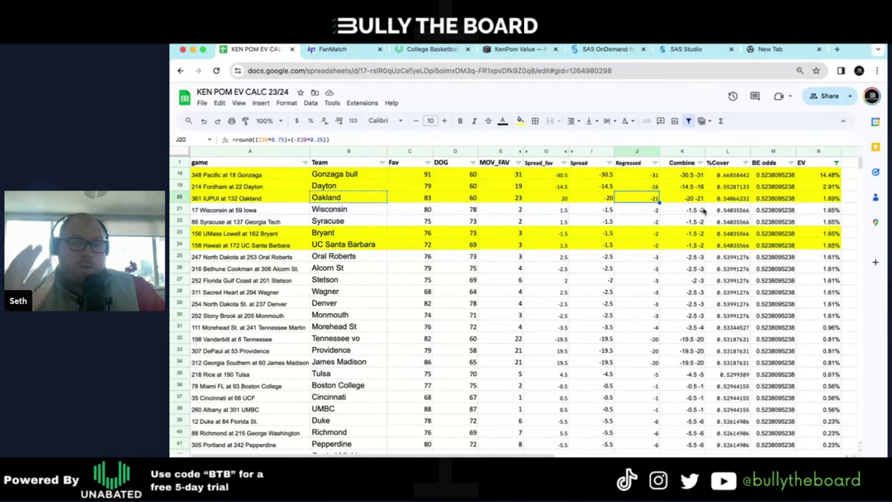
Switch to SAS Studio and examine the coveredOS frequency table and the Kenpom.sas code, glancing at the EV sheet in between
left_click(687, 49)
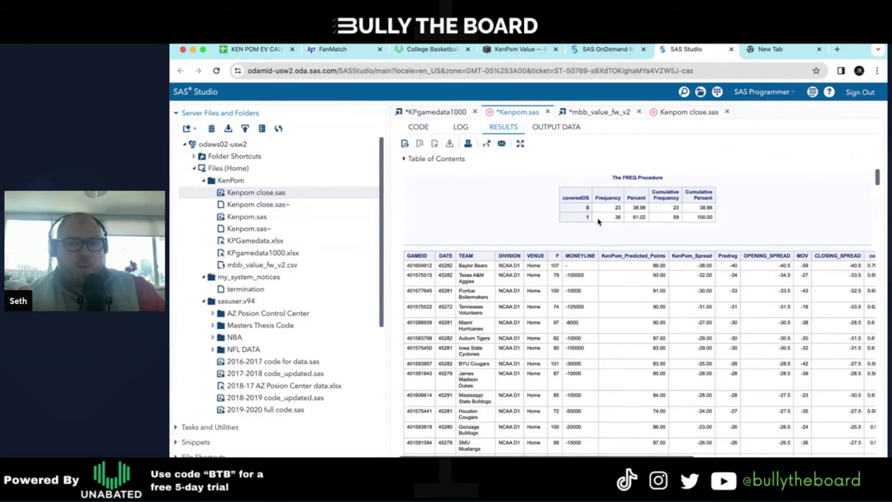
left_click_drag(614, 218, 674, 219)
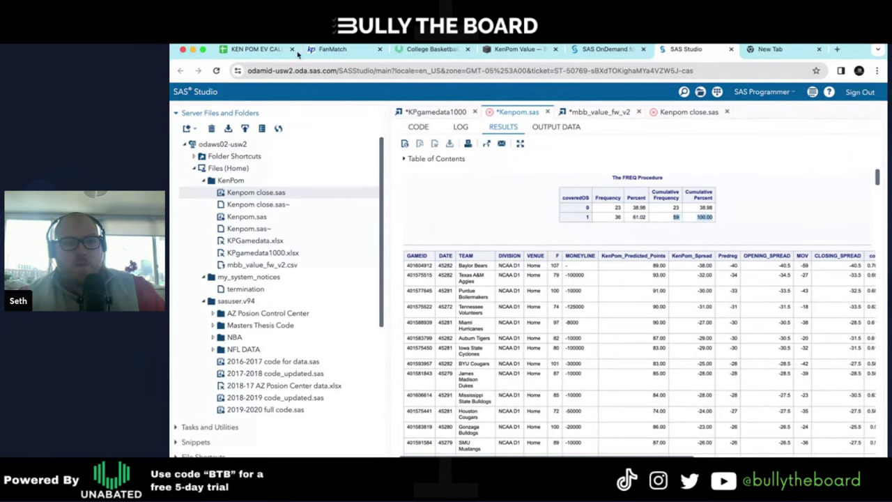
left_click(257, 50)
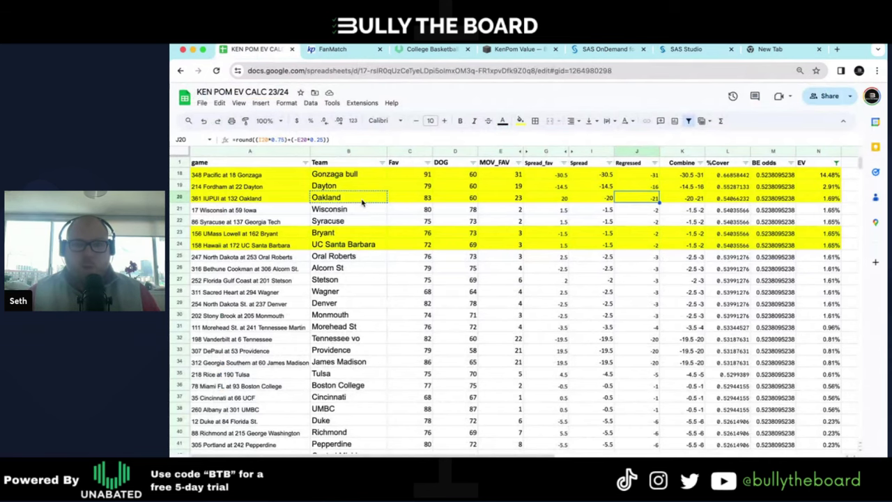
left_click(685, 51)
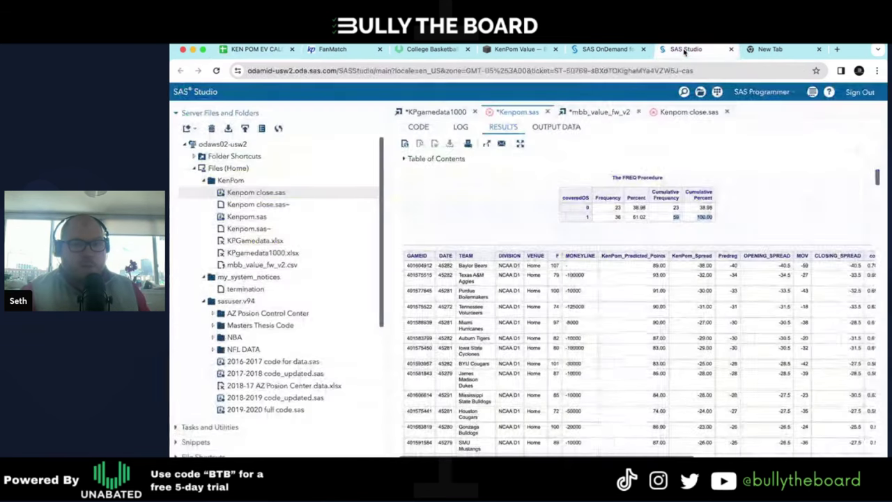
left_click(602, 220)
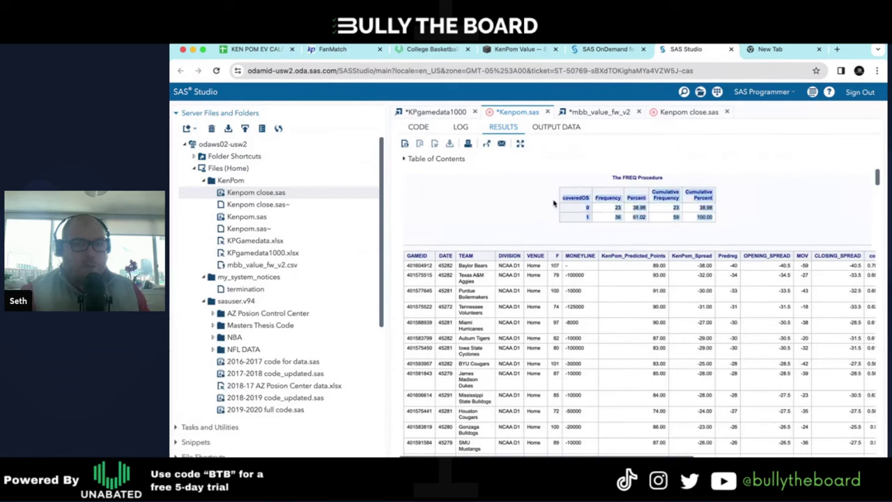
double_click(676, 217)
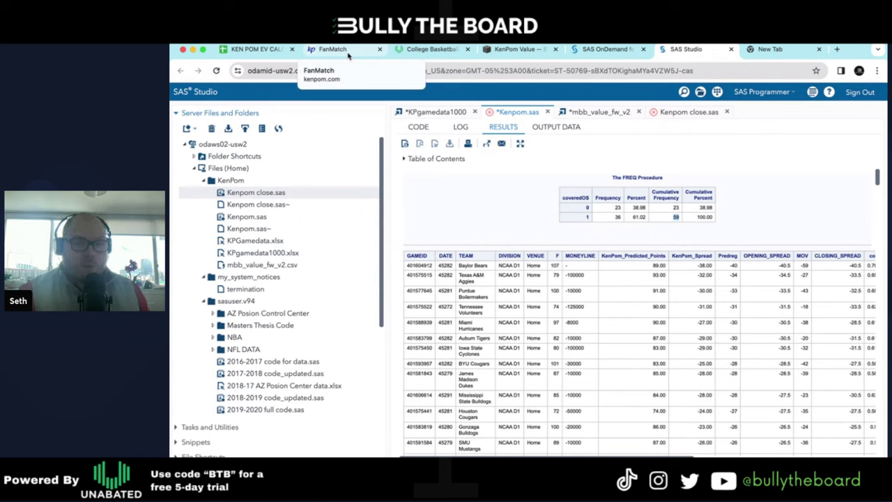
left_click(278, 54)
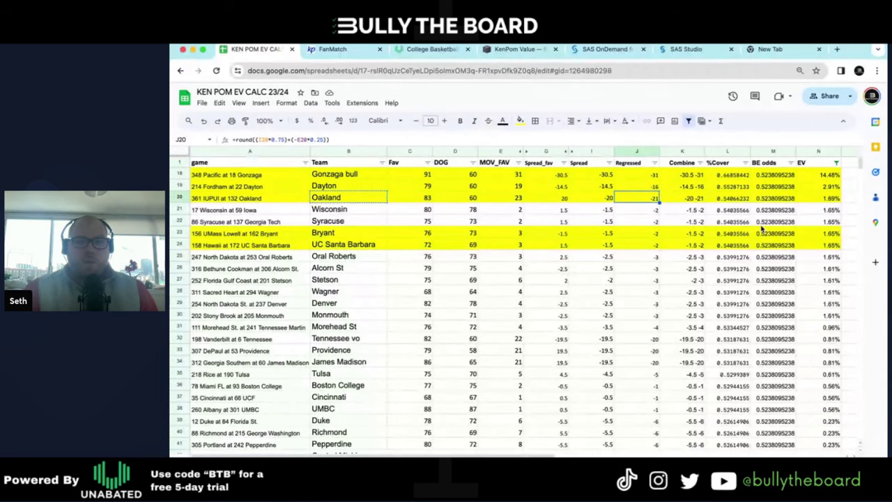
left_click(705, 50)
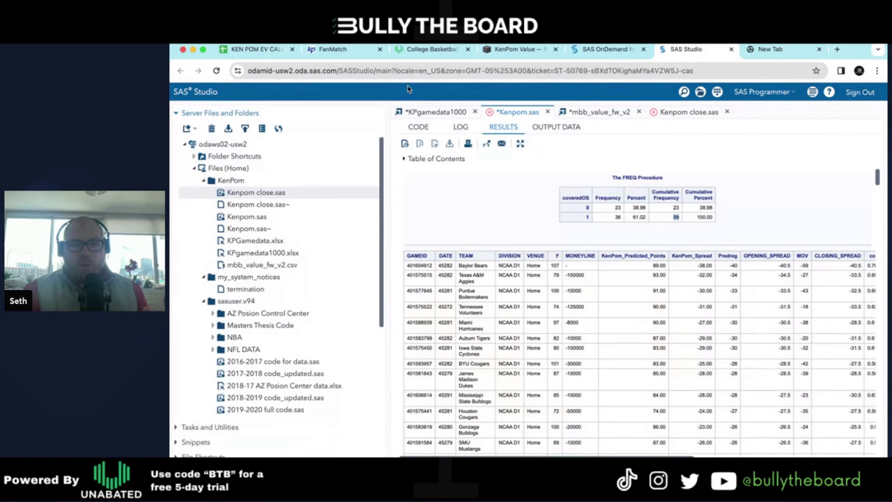
left_click(418, 126)
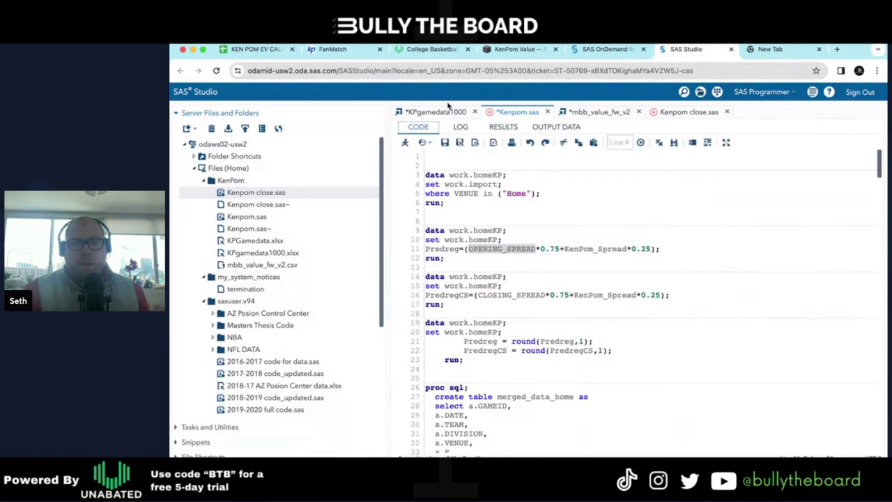
Switch to the published KenPom Value page and highlight the EV table's rows from Arizona up to the first game
left_click(516, 51)
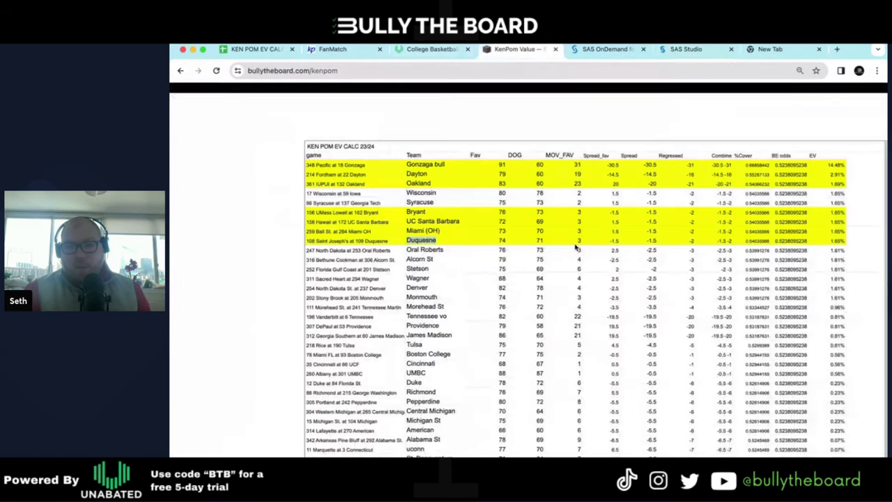
scroll(771, 345, "down", 2)
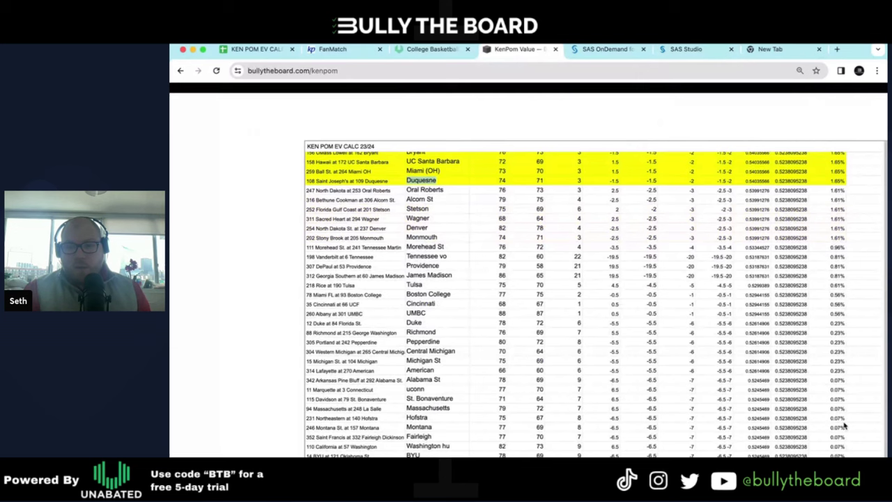
scroll(844, 425, "down", 2)
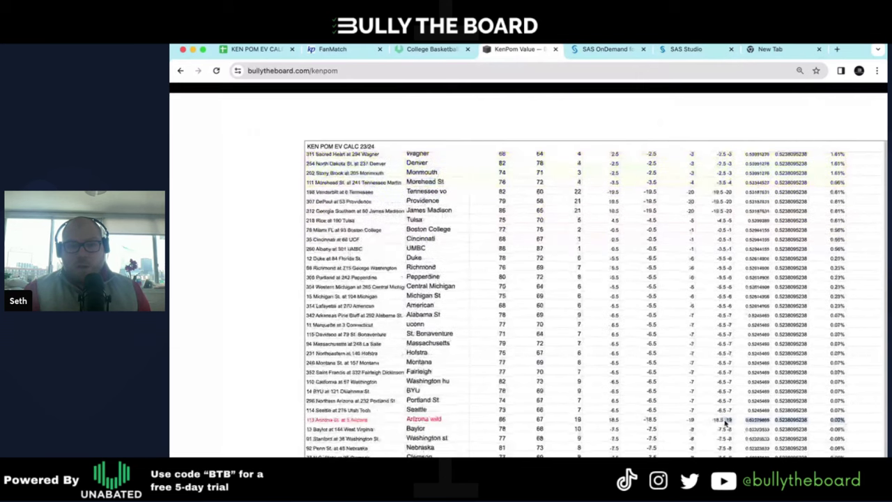
left_click_drag(725, 422, 303, 172)
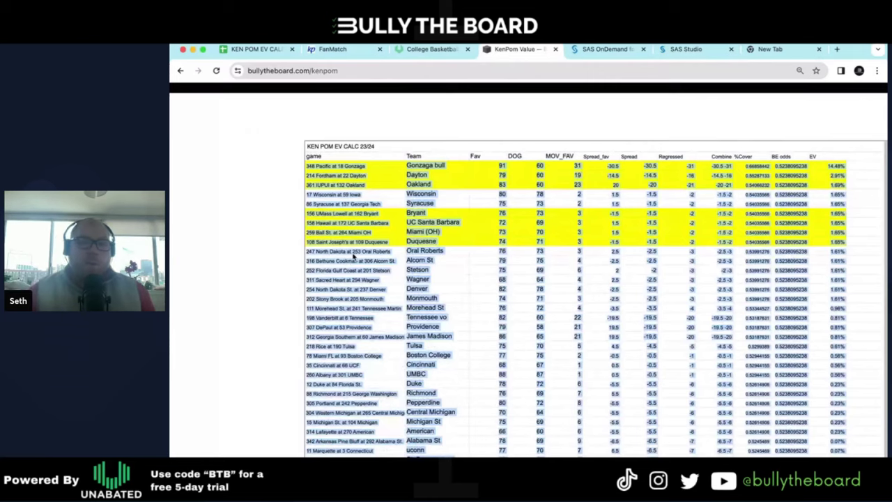
Examine the highlighted games in the published table, comparing regressed spread, cover percentage and EV from Gonzaga down to Arizona
scroll(353, 257, "down", 3)
scroll(353, 256, "up", 1)
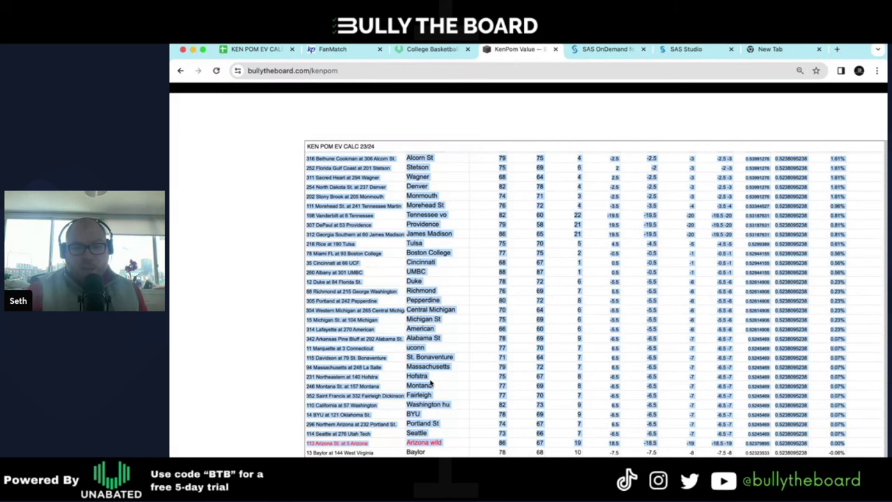
scroll(434, 382, "down", 1)
scroll(809, 377, "up", 2)
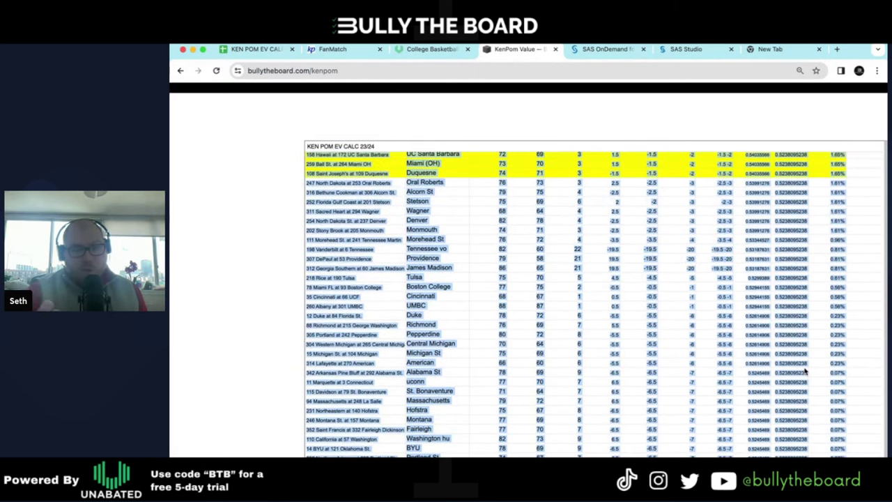
scroll(805, 373, "down", 2)
scroll(804, 373, "up", 3)
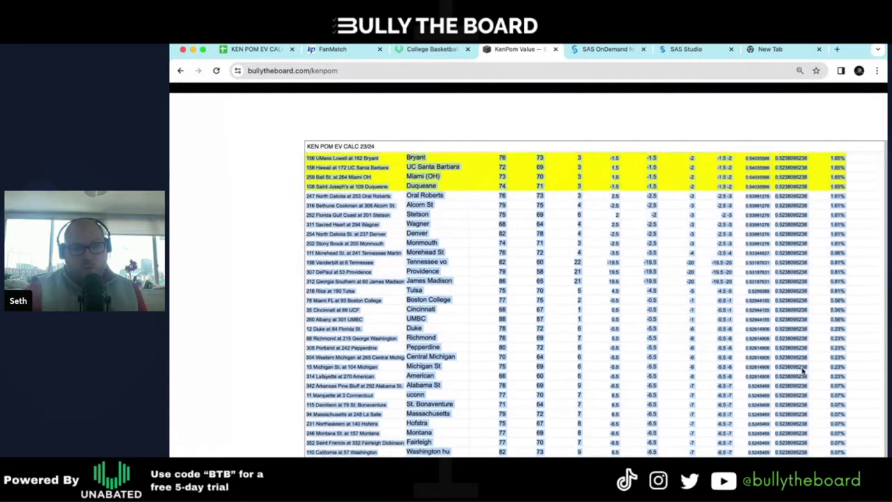
scroll(803, 373, "up", 2)
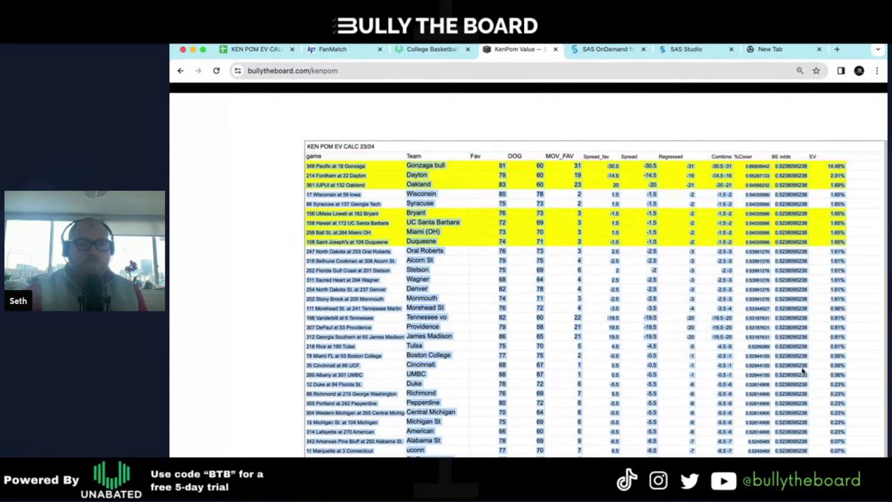
scroll(803, 373, "down", 1)
scroll(803, 373, "down", 2)
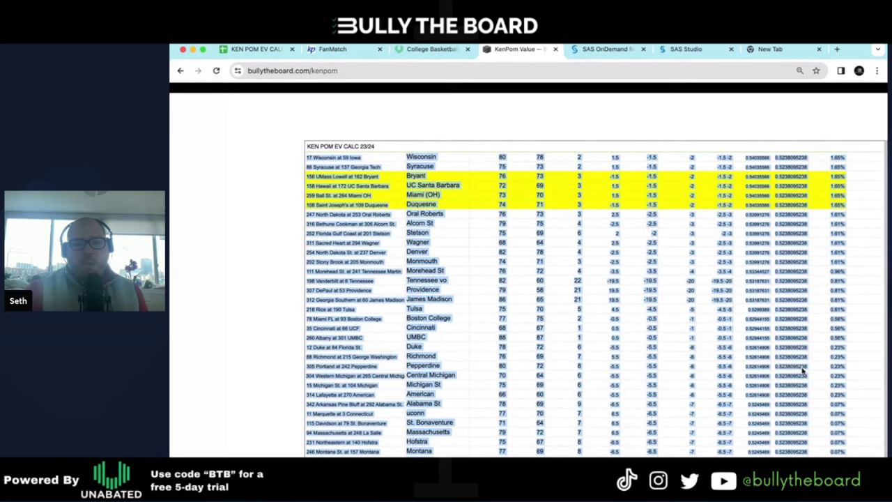
scroll(803, 373, "down", 2)
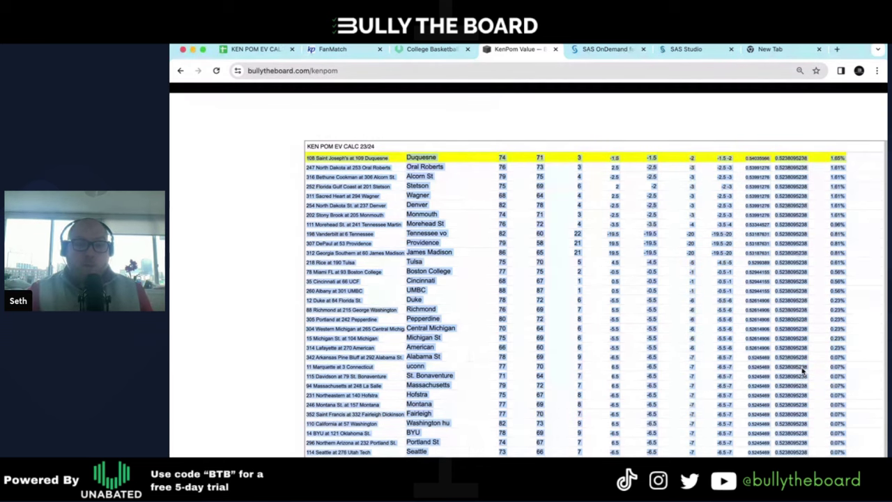
Check the rows around Arizona, and highlight the top-EV games from the table header through Miami (OH)
scroll(803, 371, "down", 1)
scroll(803, 371, "down", 1)
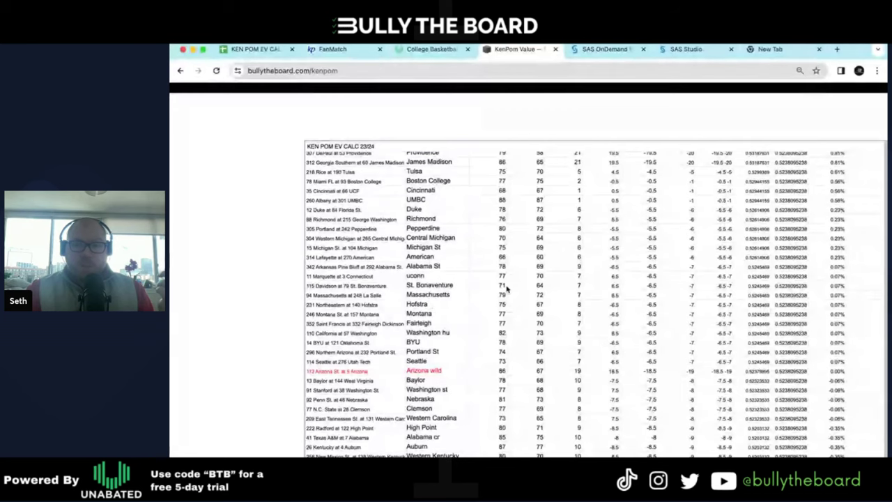
scroll(524, 285, "up", 5)
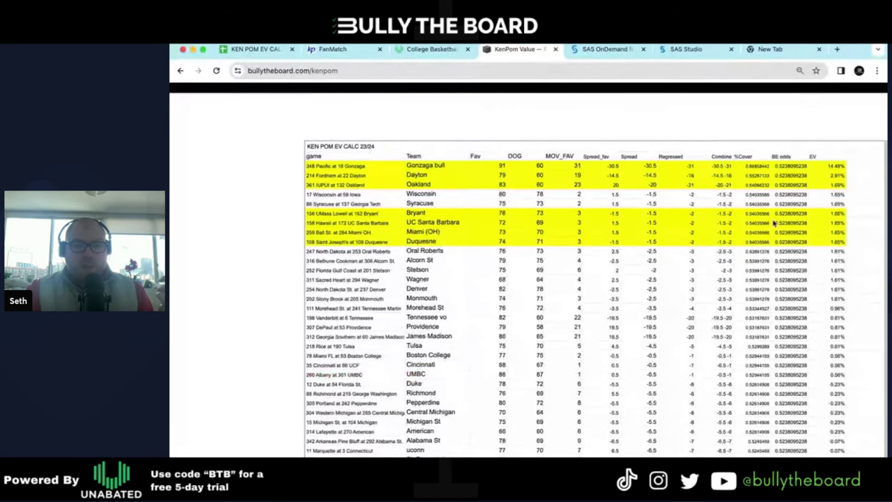
left_click_drag(847, 235, 301, 233)
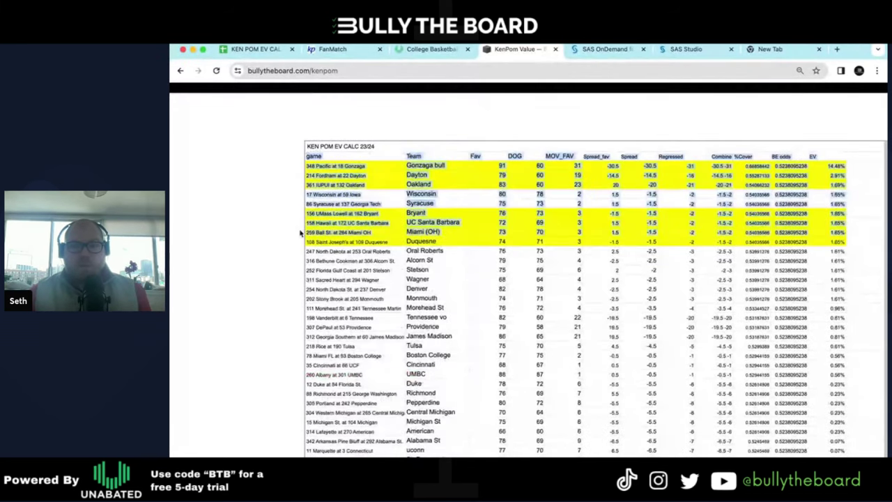
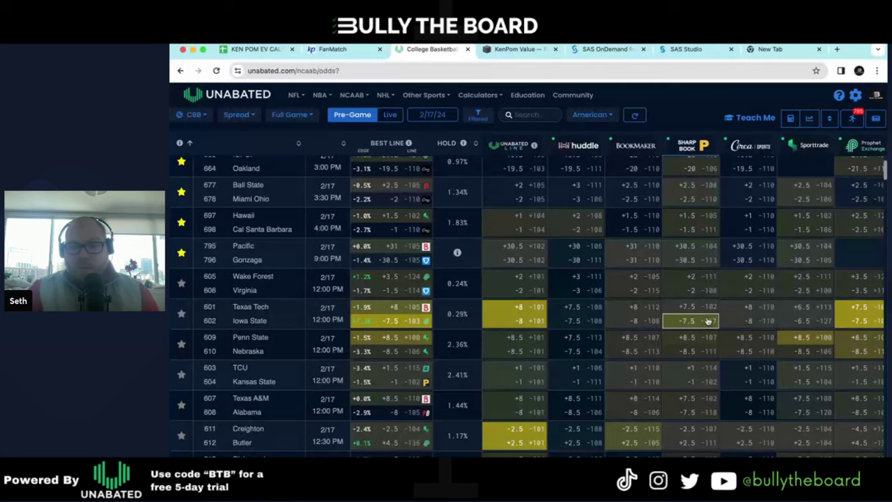
On the Unabated odds screen, look through the college basketball spreads across all sportsbooks and down the full list of games
scroll(708, 321, "right", 1)
scroll(708, 321, "right", 5)
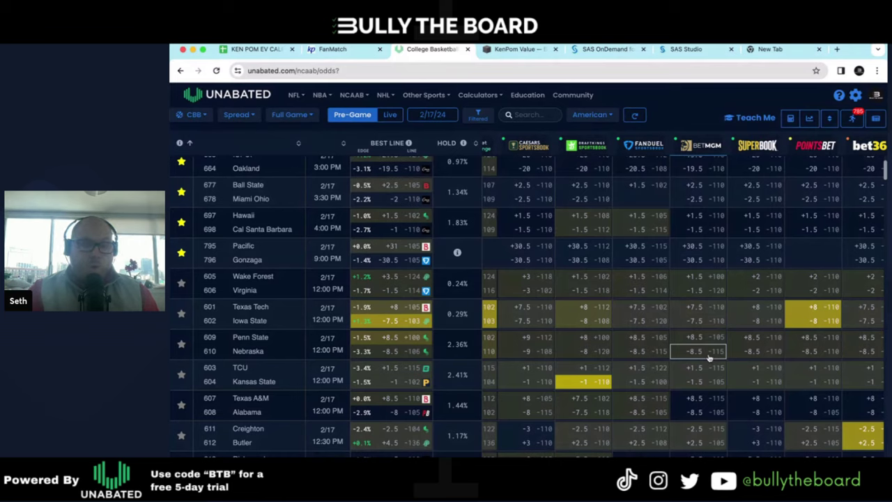
scroll(710, 357, "up", 1)
scroll(710, 357, "down", 5)
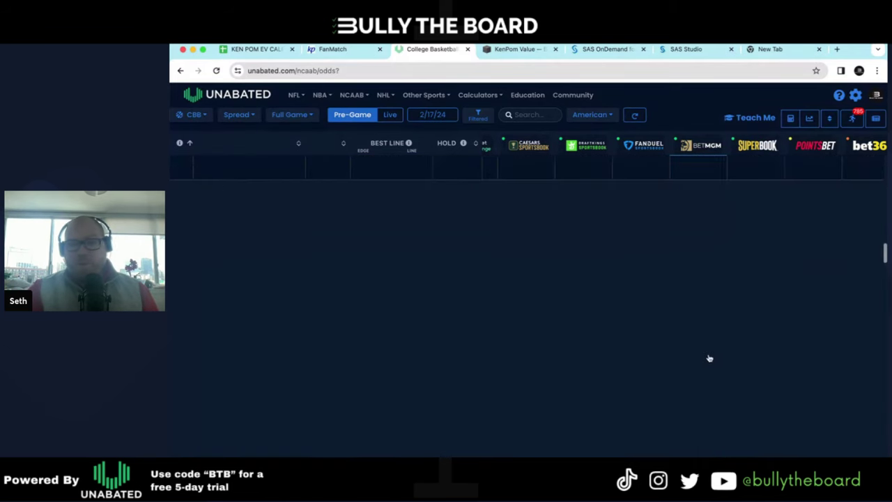
scroll(710, 358, "down", 5)
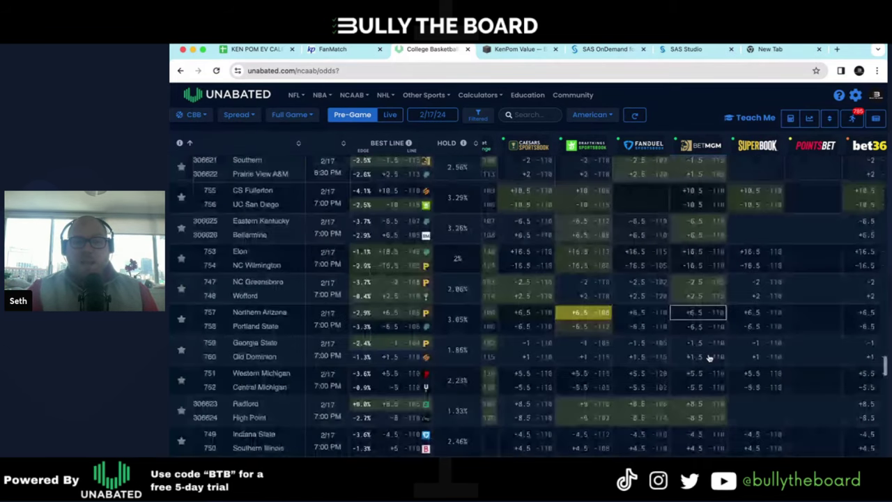
scroll(710, 357, "down", 2)
scroll(710, 355, "down", 3)
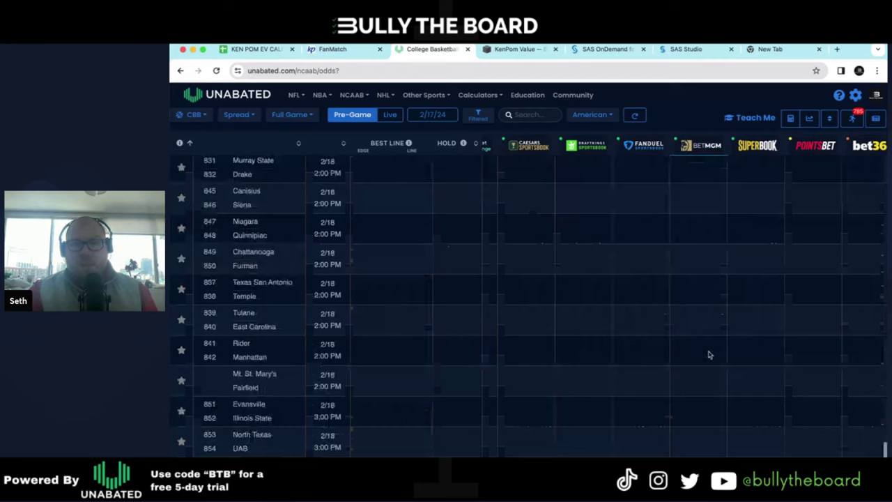
scroll(709, 356, "up", 5)
scroll(709, 355, "up", 10)
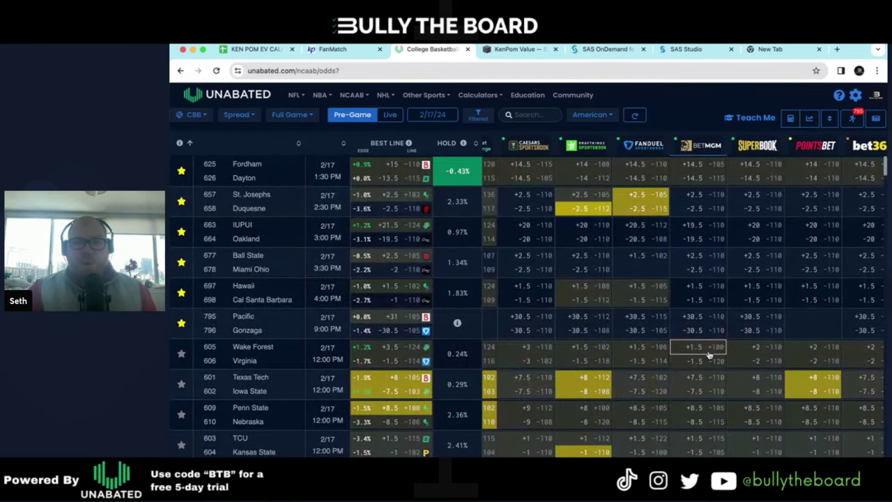
scroll(709, 356, "left", 3)
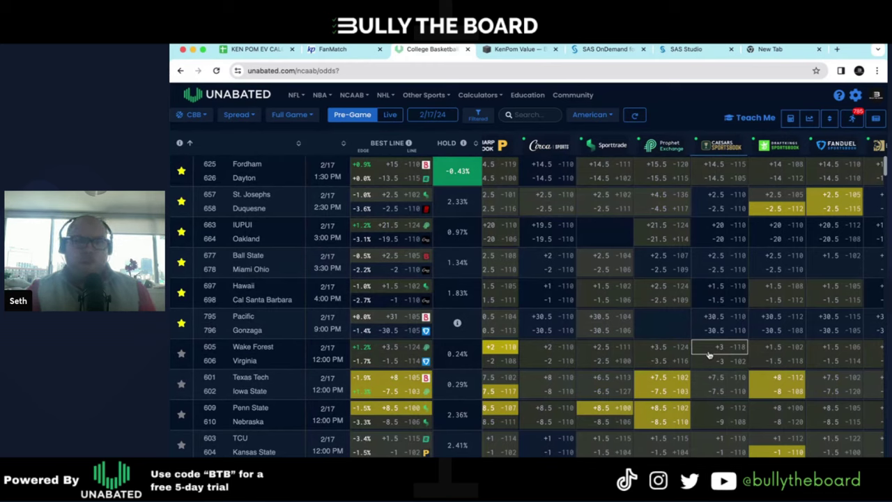
scroll(710, 356, "left", 3)
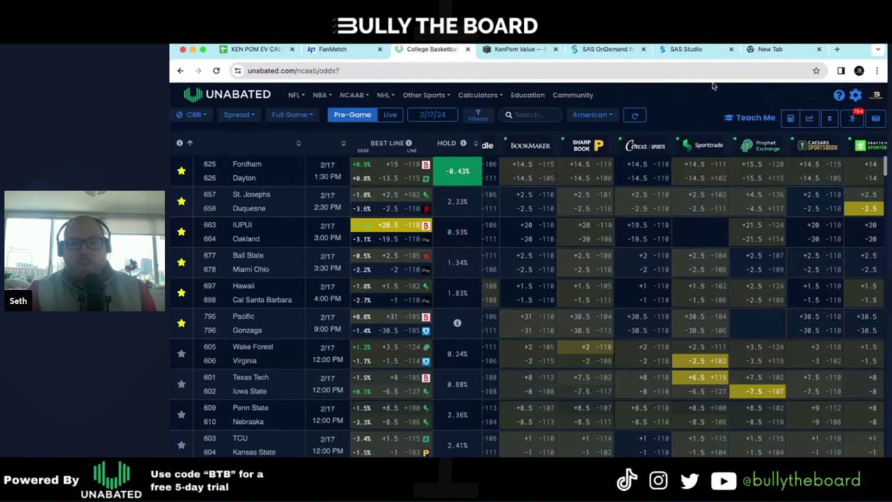
Glance at the SAS Studio frequency results, return to the Unabated odds screen and compare the Circa and Sharp Book spreads
left_click(686, 49)
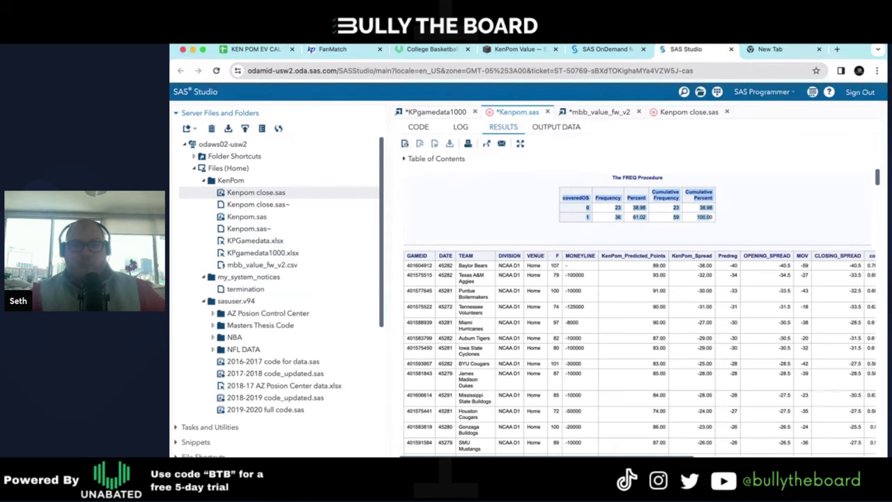
left_click(423, 50)
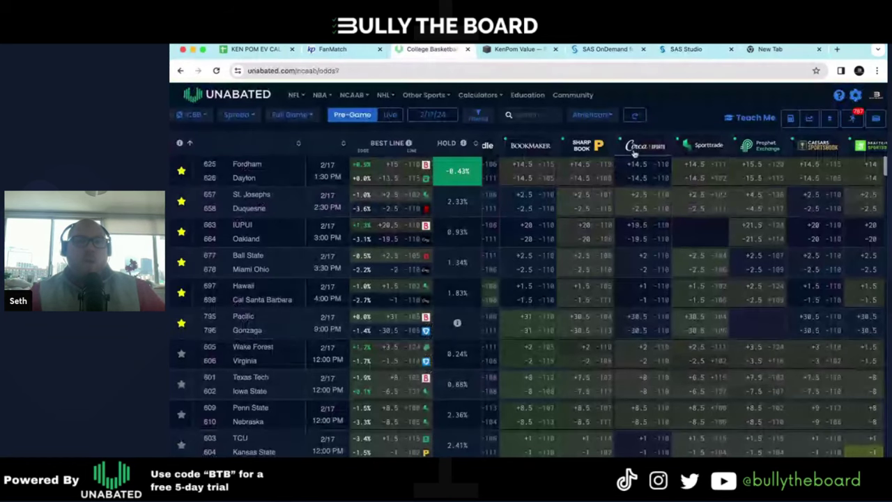
scroll(655, 210, "down", 1)
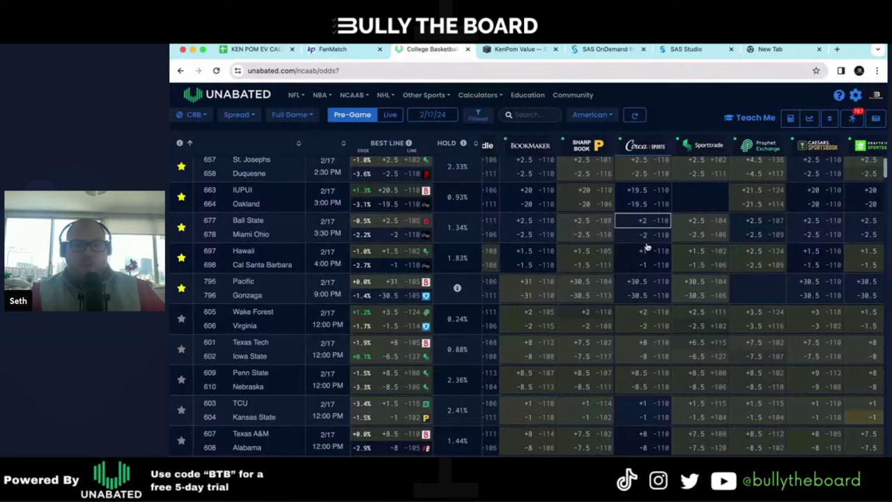
scroll(599, 275, "down", 1)
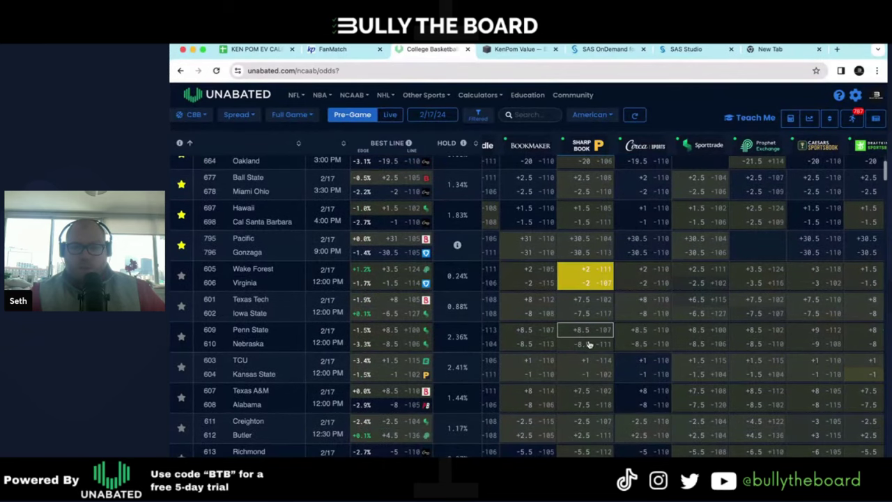
scroll(605, 385, "down", 1)
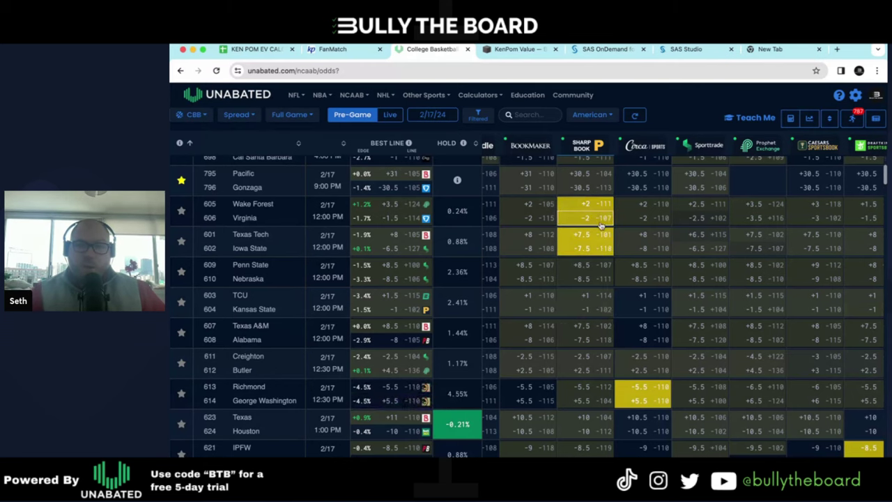
Compare the Wake Forest–Virginia and neighbouring spreads across all sportsbooks on the odds screen, and return to the starred games
scroll(602, 221, "right", 5)
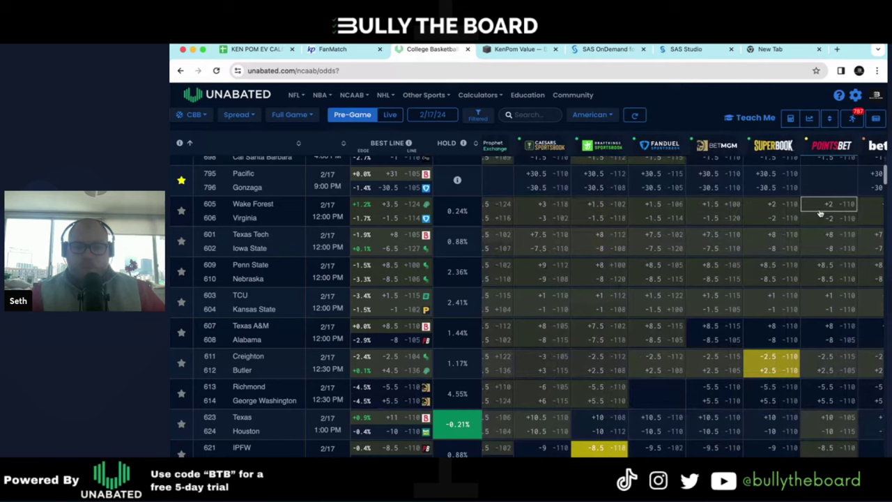
scroll(743, 246, "right", 3)
scroll(744, 247, "left", 8)
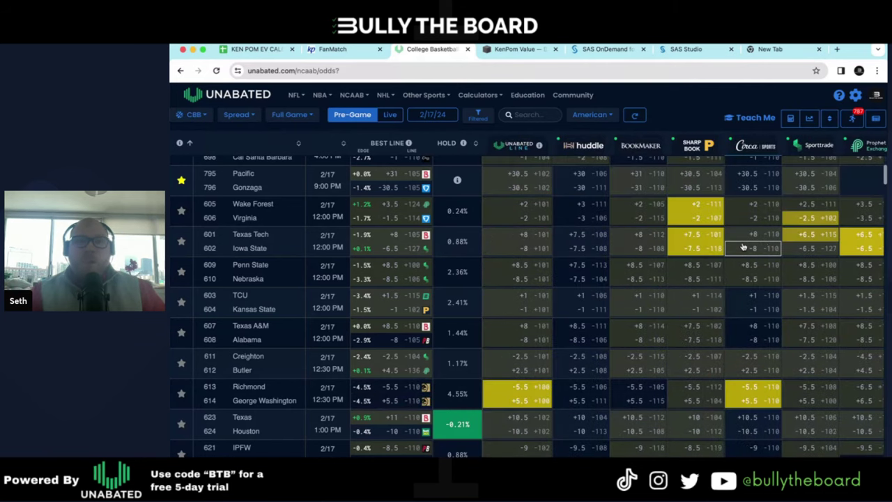
scroll(682, 274, "up", 1)
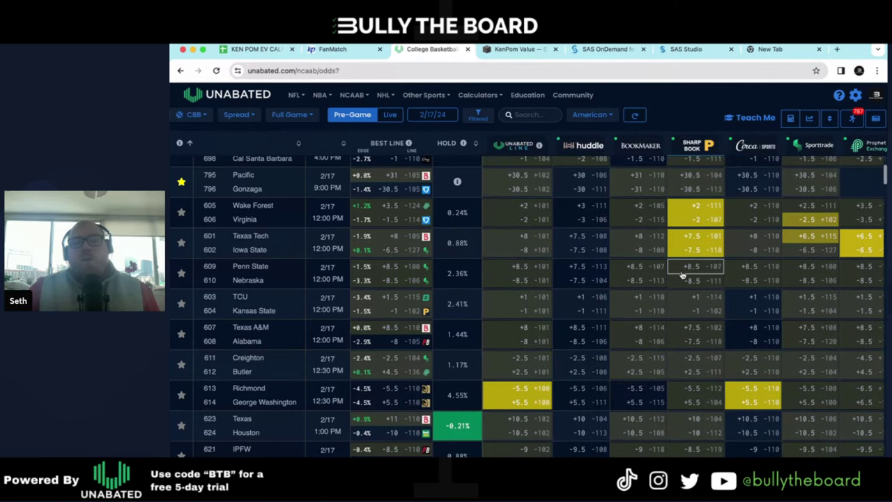
scroll(683, 275, "up", 3)
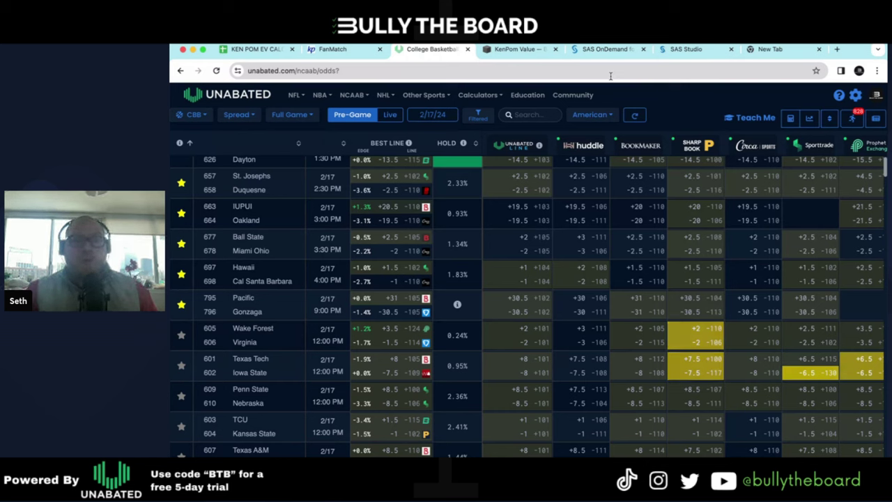
Switch to the published KenPom Value page, clear the text highlight and review the table from its header
left_click(506, 59)
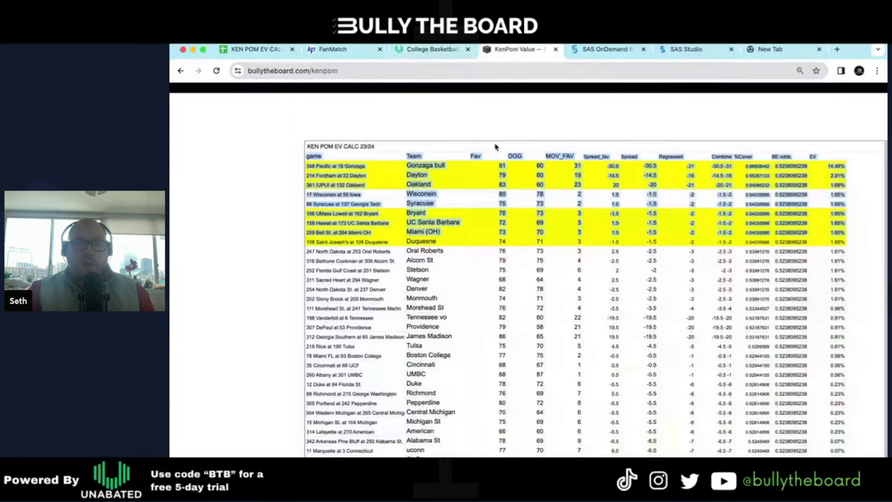
scroll(496, 146, "up", 2)
left_click(480, 156)
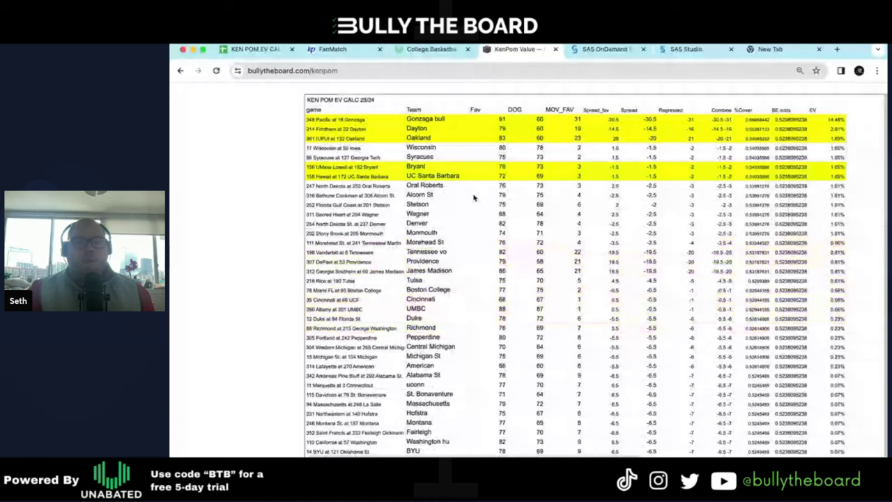
scroll(539, 175, "up", 3)
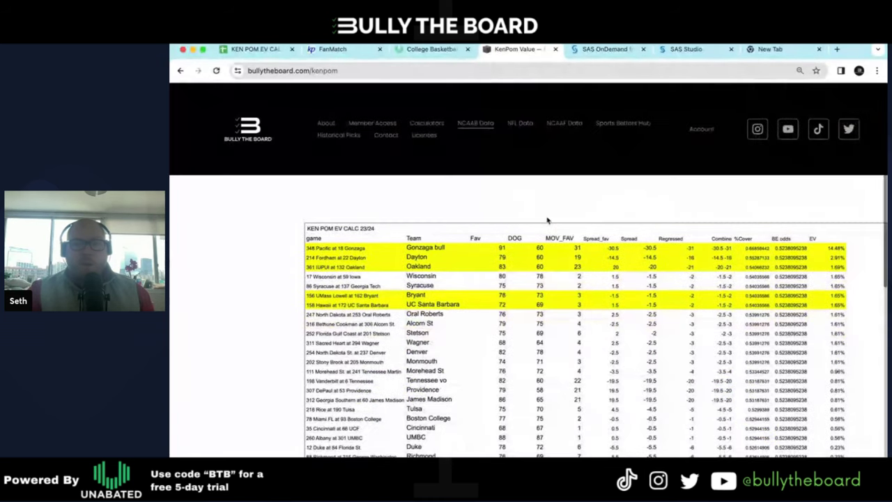
Open the site's EV Calculators page and look at the College Basketball calculator's fields
mouse_move(471, 126)
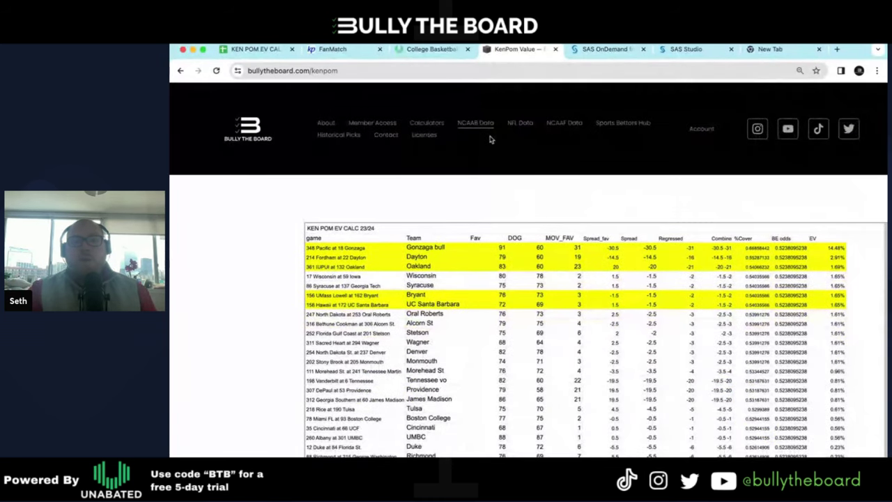
left_click(424, 124)
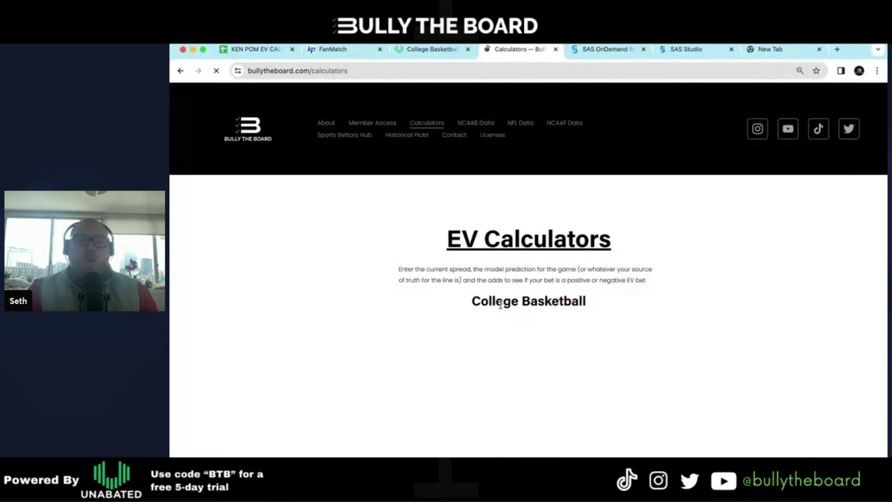
scroll(500, 305, "down", 1)
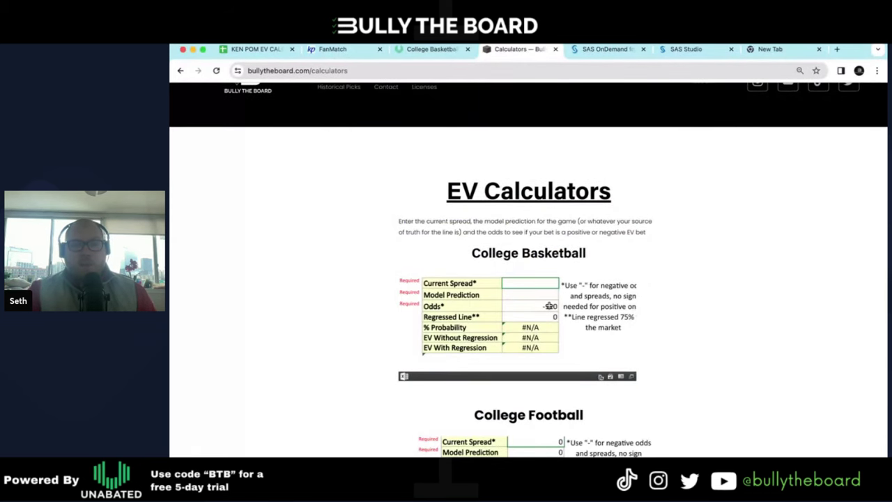
scroll(549, 306, "up", 1)
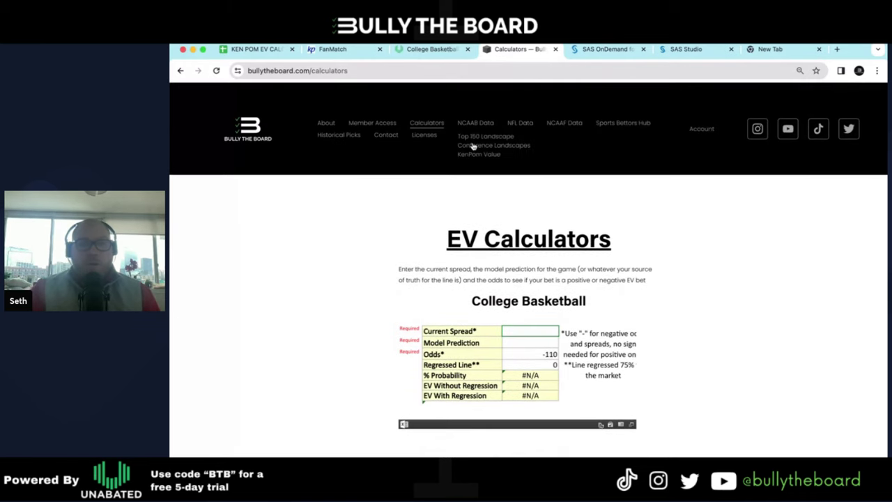
Reopen the KenPom Value page under NCAAB Data and look through the 12.9 fav sheet down to the sheet links
mouse_move(468, 122)
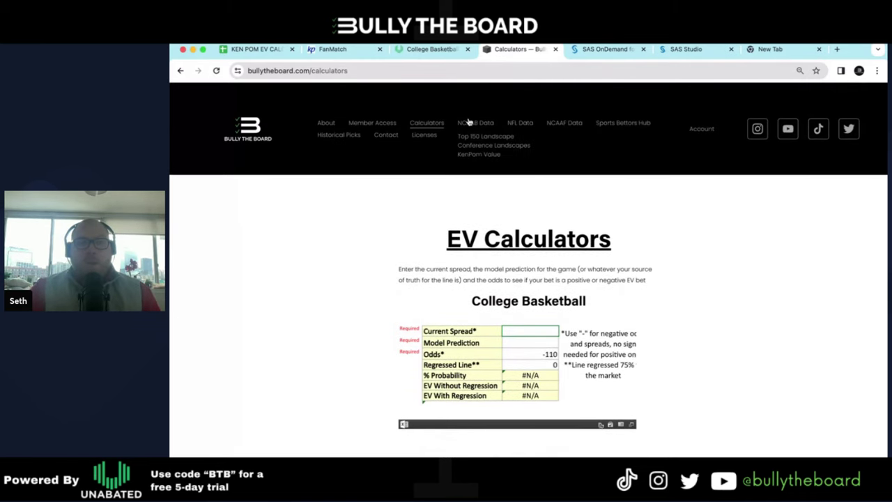
left_click(470, 154)
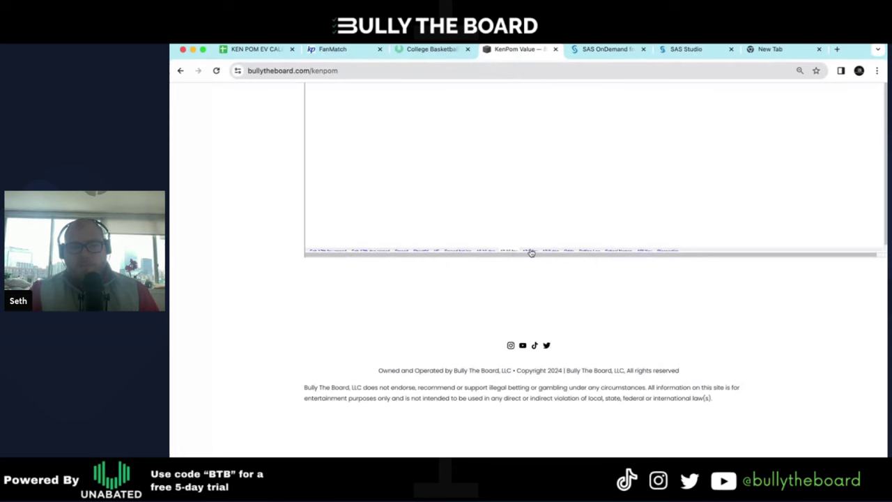
scroll(537, 251, "up", 2)
scroll(544, 237, "up", 5)
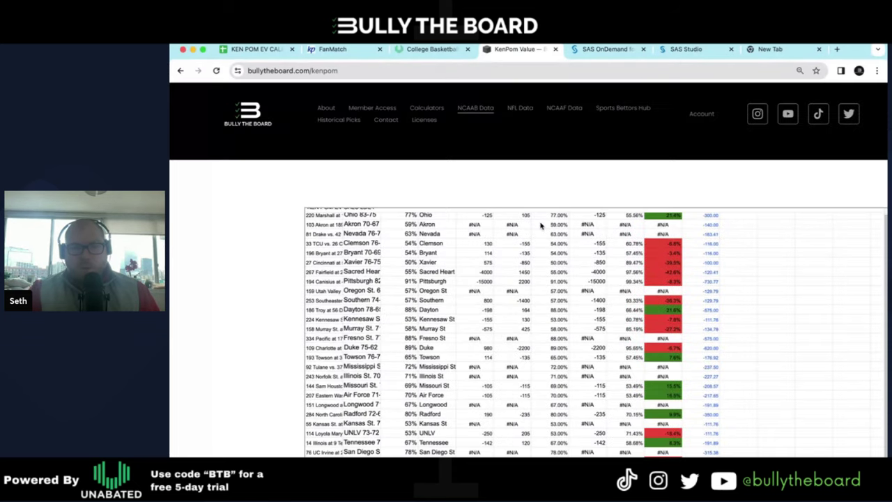
scroll(541, 225, "down", 5)
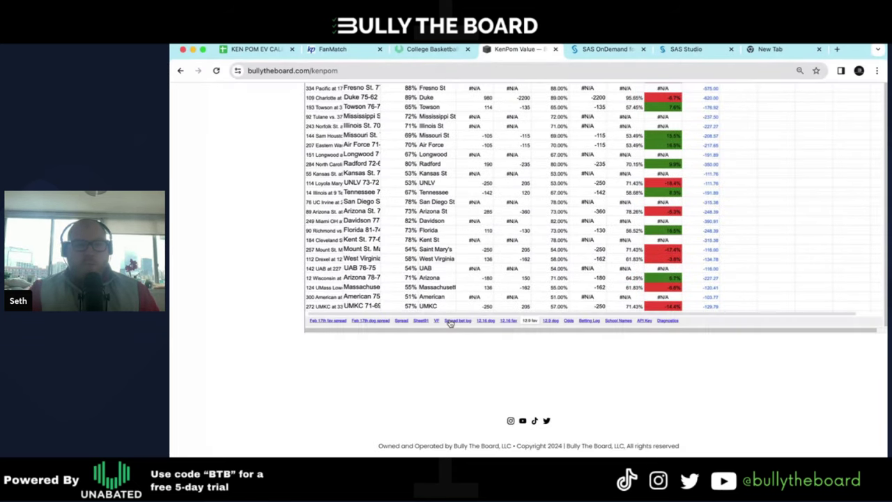
Open the cover-probability lookup sheet, examine its market_line, true_line, Comb and cover_prob columns, and return to the Feb 17th fav spread sheet
left_click(450, 322)
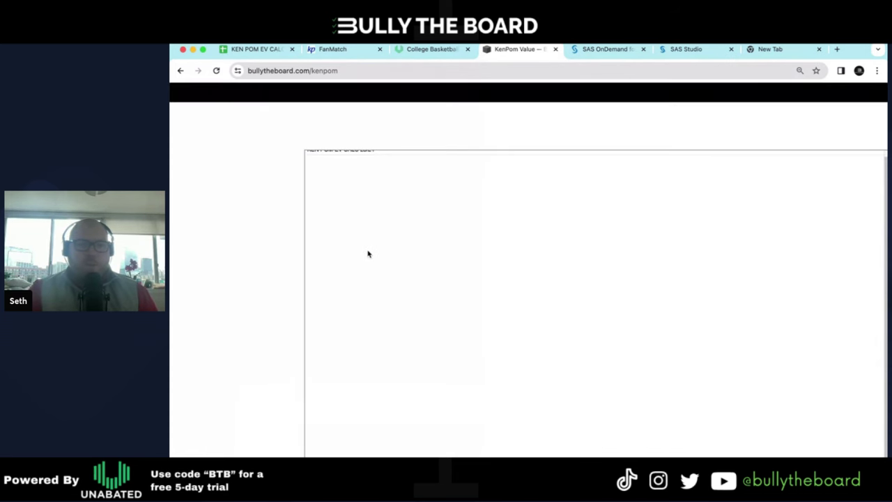
scroll(370, 251, "down", 5)
scroll(368, 254, "down", 2)
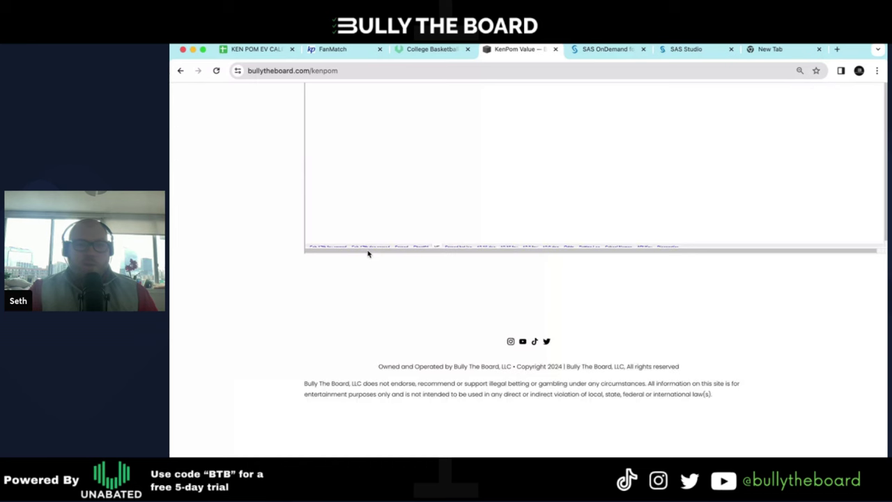
scroll(377, 271, "up", 5)
scroll(363, 279, "up", 5)
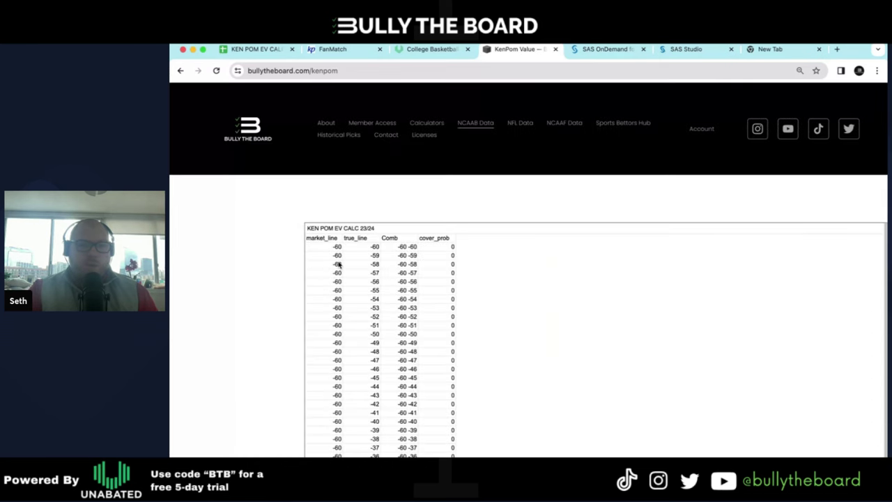
left_click_drag(338, 265, 430, 270)
scroll(427, 293, "down", 5)
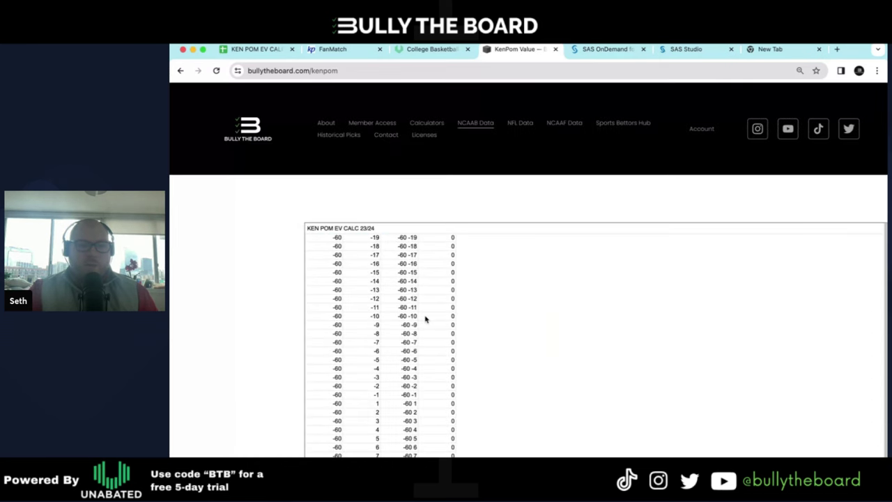
scroll(427, 318, "down", 4)
scroll(426, 319, "up", 9)
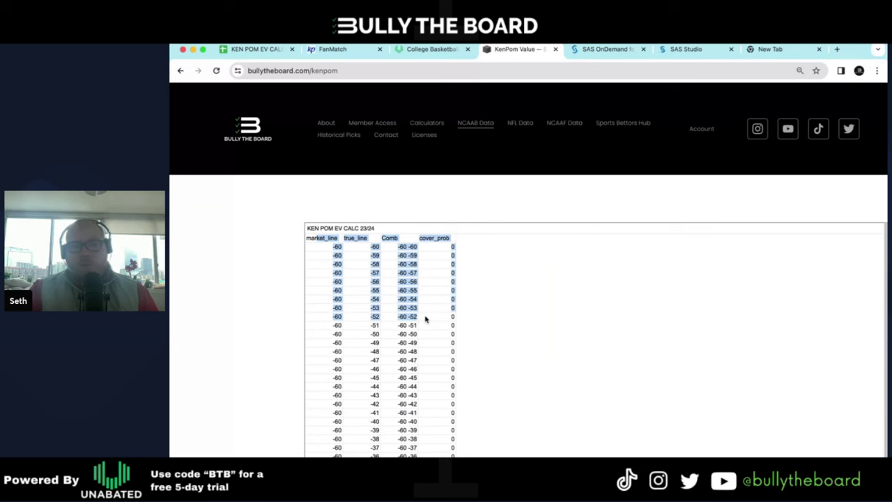
left_click(405, 216)
scroll(403, 214, "down", 10)
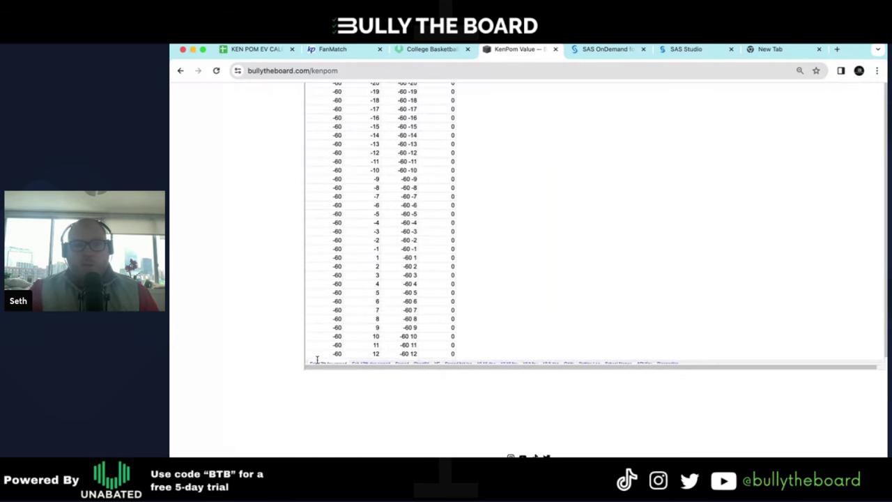
left_click(318, 362)
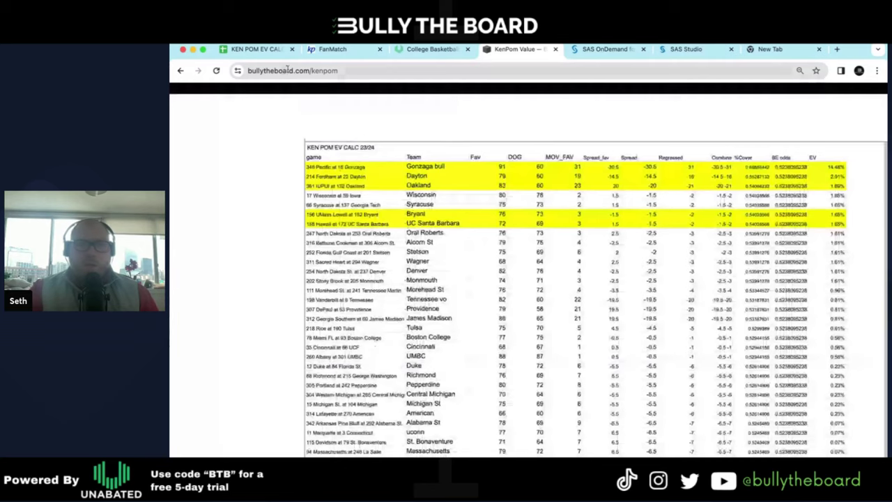
In the KEN POM EV CALC 23/24 spreadsheet, select A18:N56 from Gonzaga through Arizona and review the selected games
left_click(256, 48)
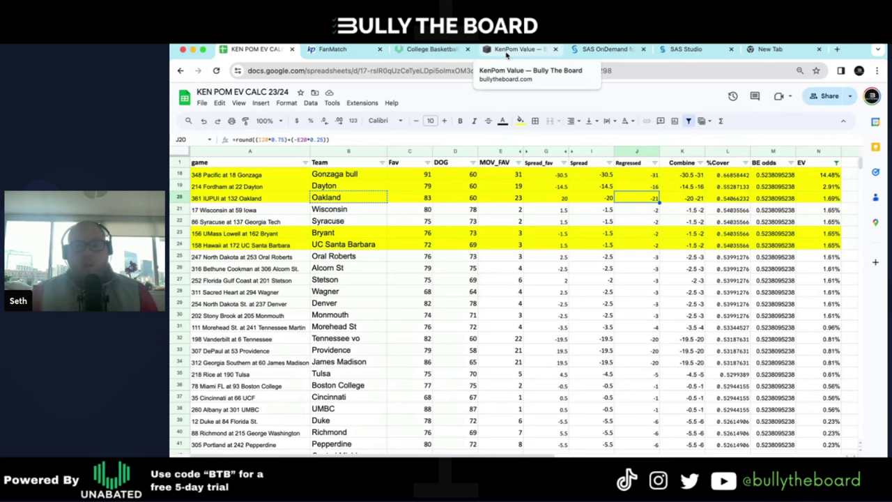
scroll(580, 286, "down", 3)
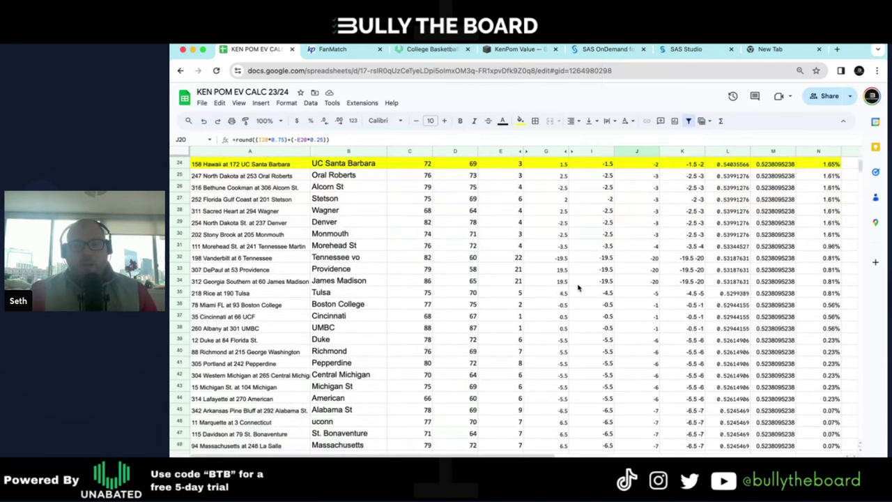
scroll(578, 287, "down", 5)
left_click(825, 388)
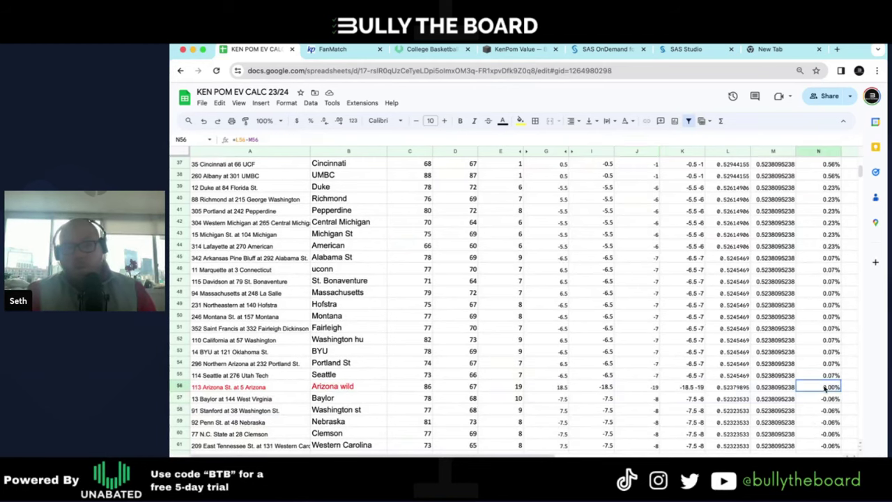
left_click_drag(825, 388, 220, 176)
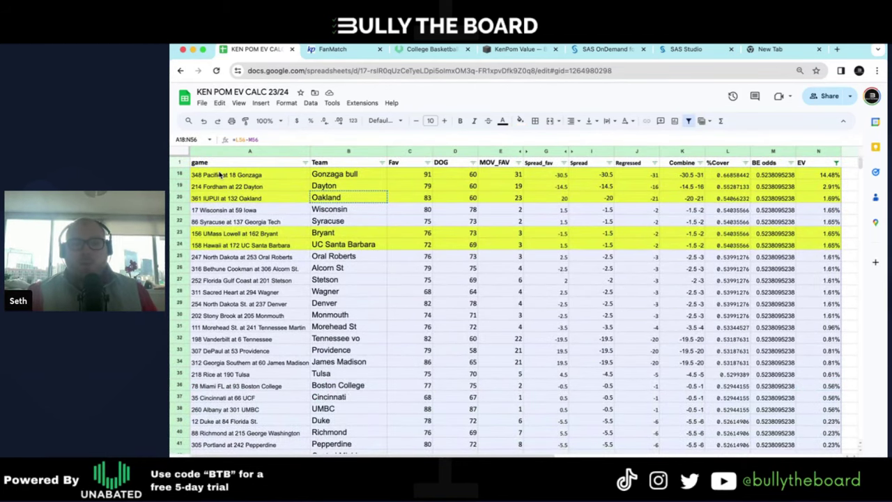
scroll(323, 263, "down", 3)
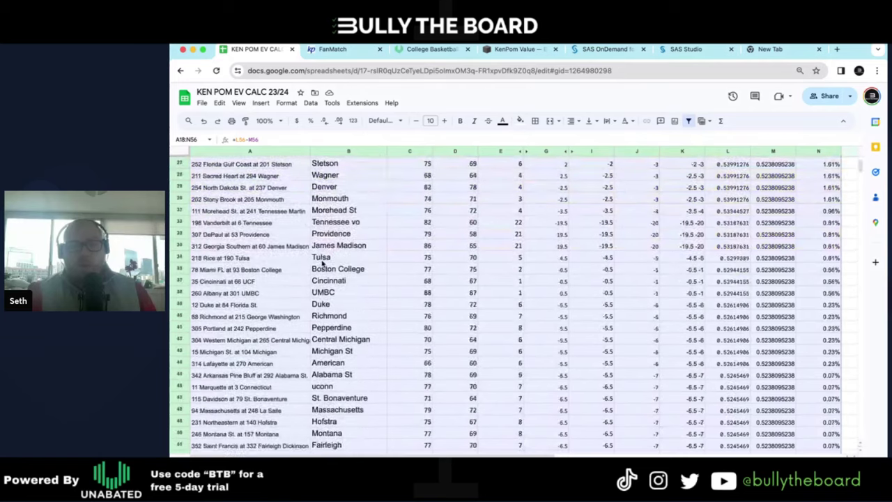
scroll(323, 263, "down", 4)
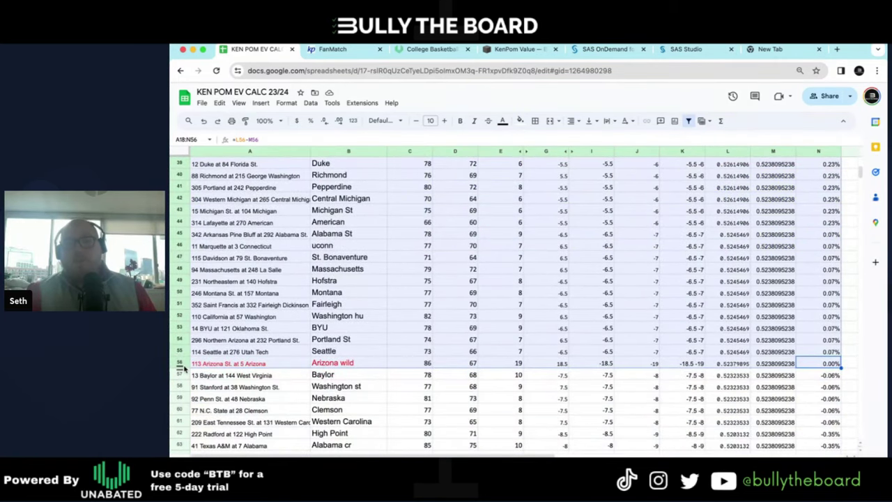
scroll(183, 368, "up", 7)
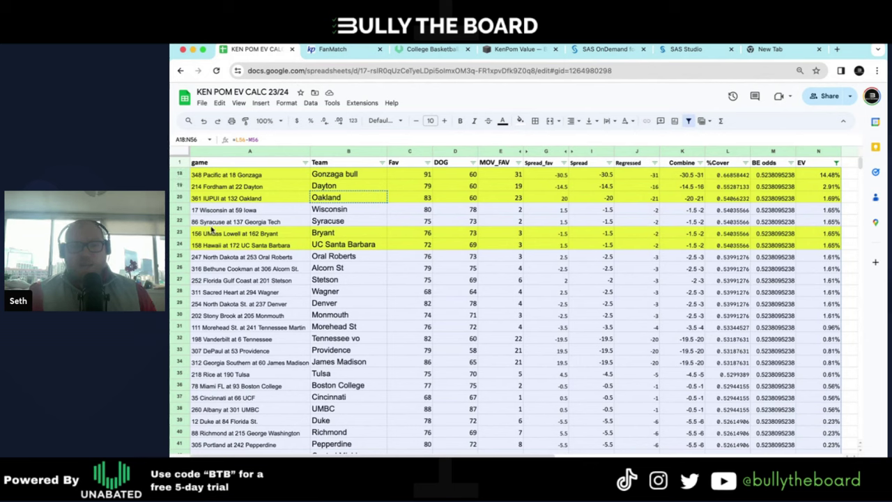
Calculate 56-18 in Spotlight to count the selected games, and dismiss the search
key("super+space")
type("56-18")
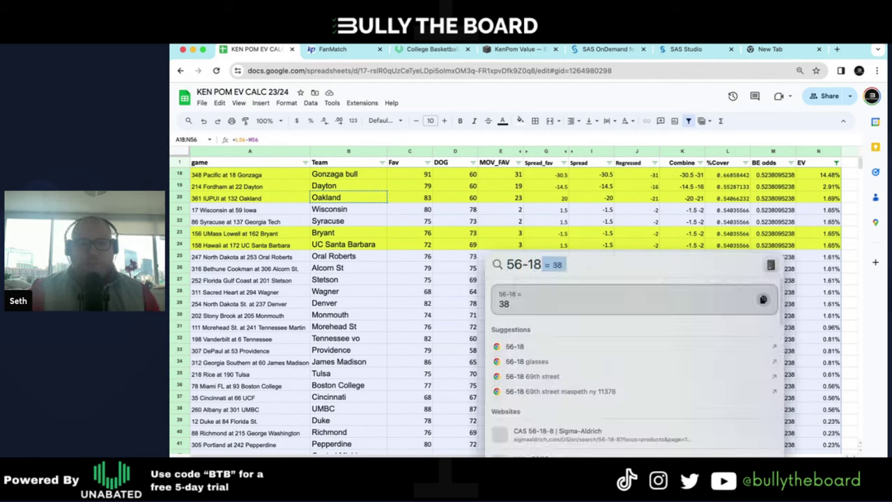
key("Escape")
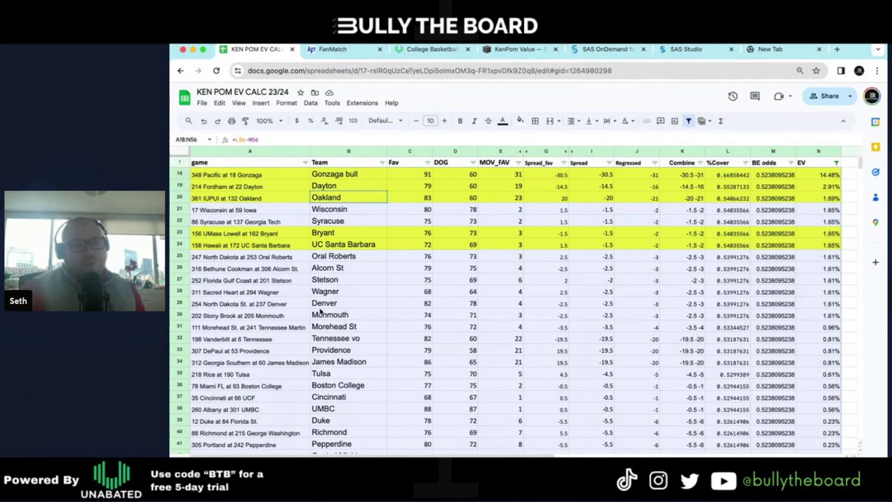
Point out individual games in the list, including Wisconsin at Iowa, North Dakota at Oral Roberts and DePaul at Providence
scroll(322, 307, "down", 1)
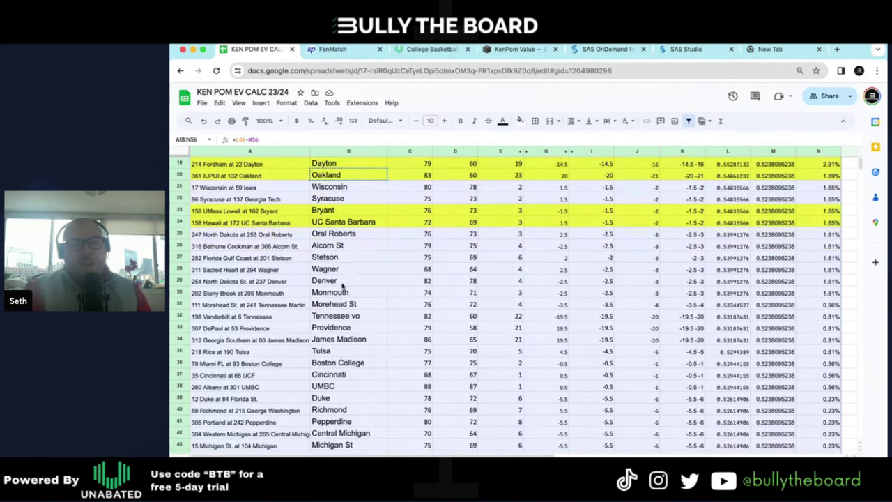
left_click(330, 222)
left_click(272, 188)
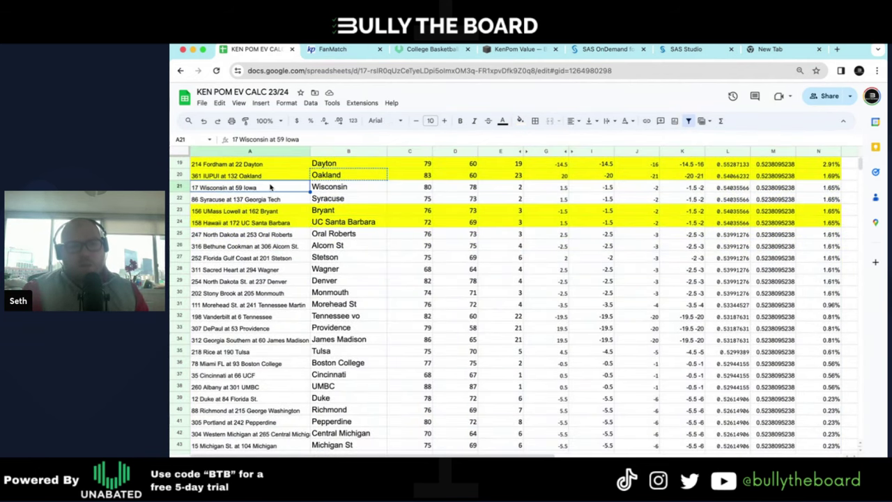
left_click(329, 247)
left_click(297, 238)
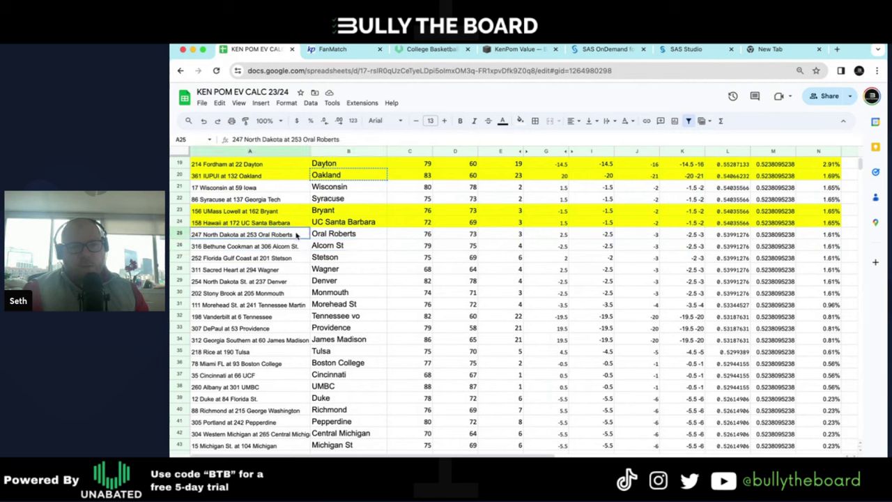
left_click(330, 294)
left_click_drag(331, 295, 276, 329)
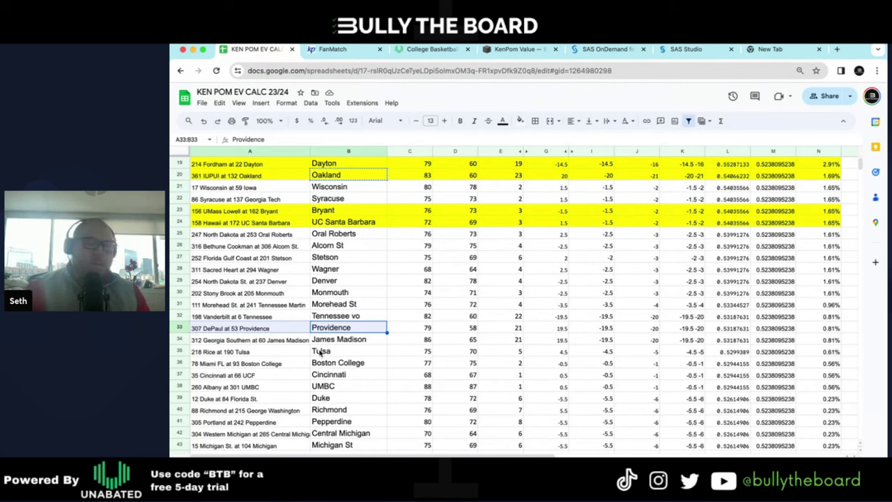
scroll(441, 306, "up", 1)
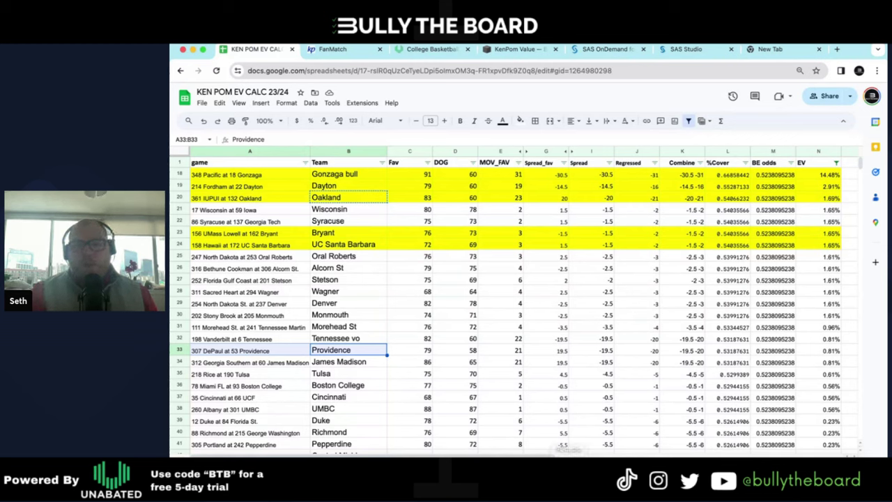
mouse_move(446, 455)
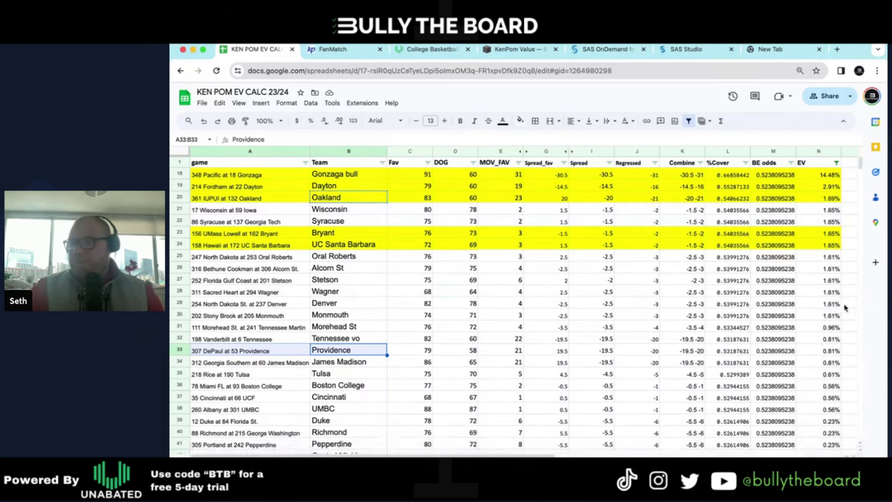